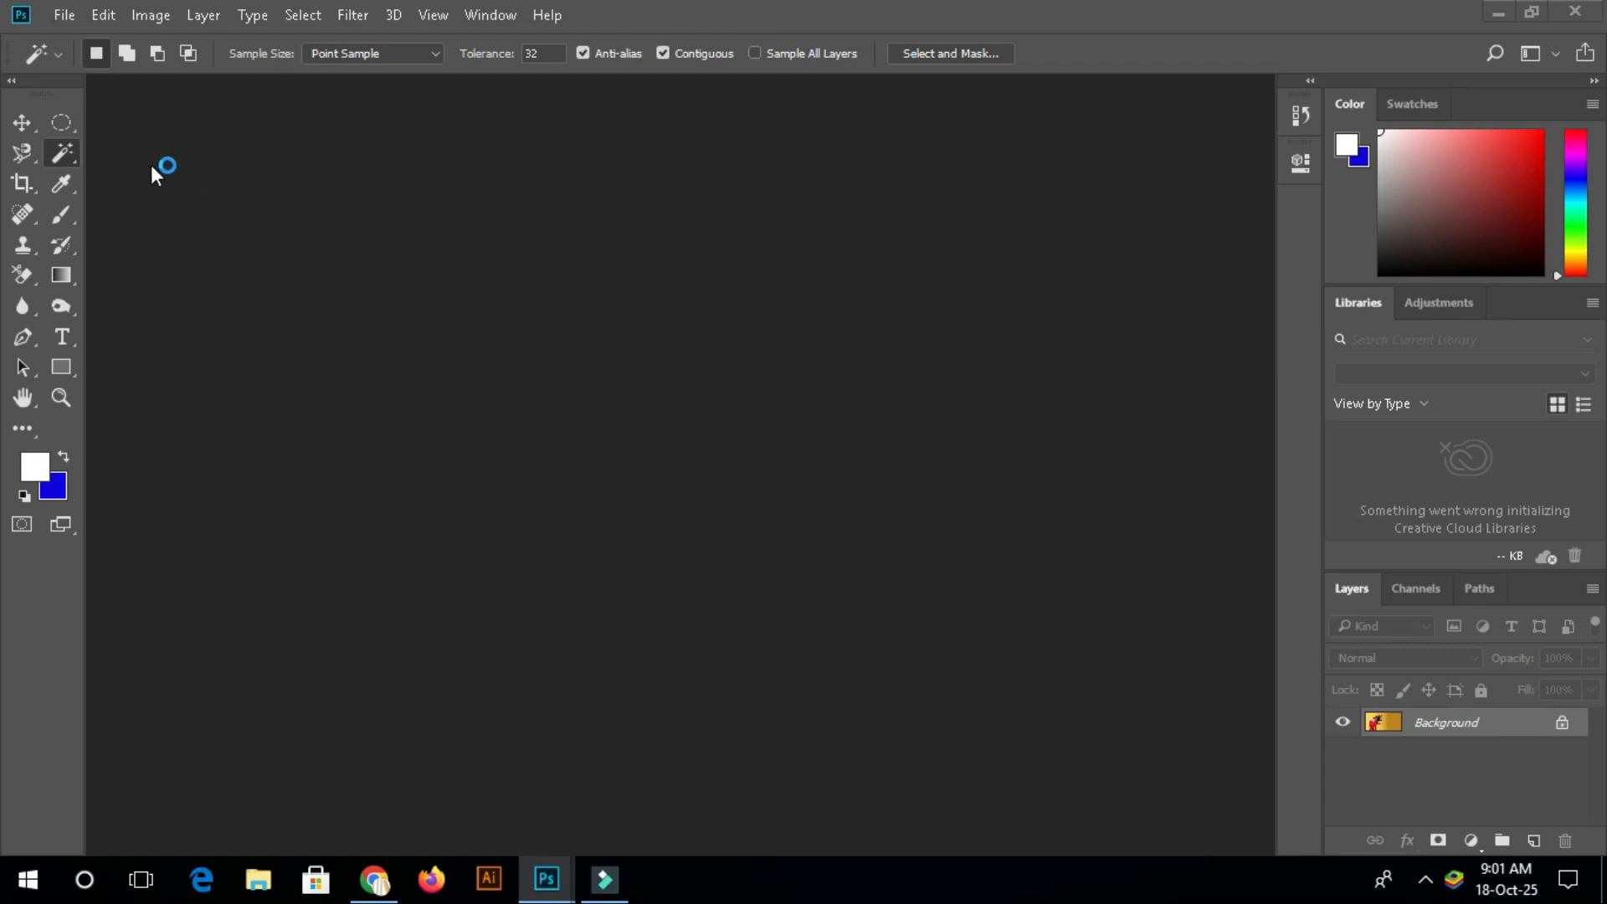
Review the available file, edit, image, selection, filter, 3D and view commands
{"action": "left_click", "coordinate": [67, 22]}
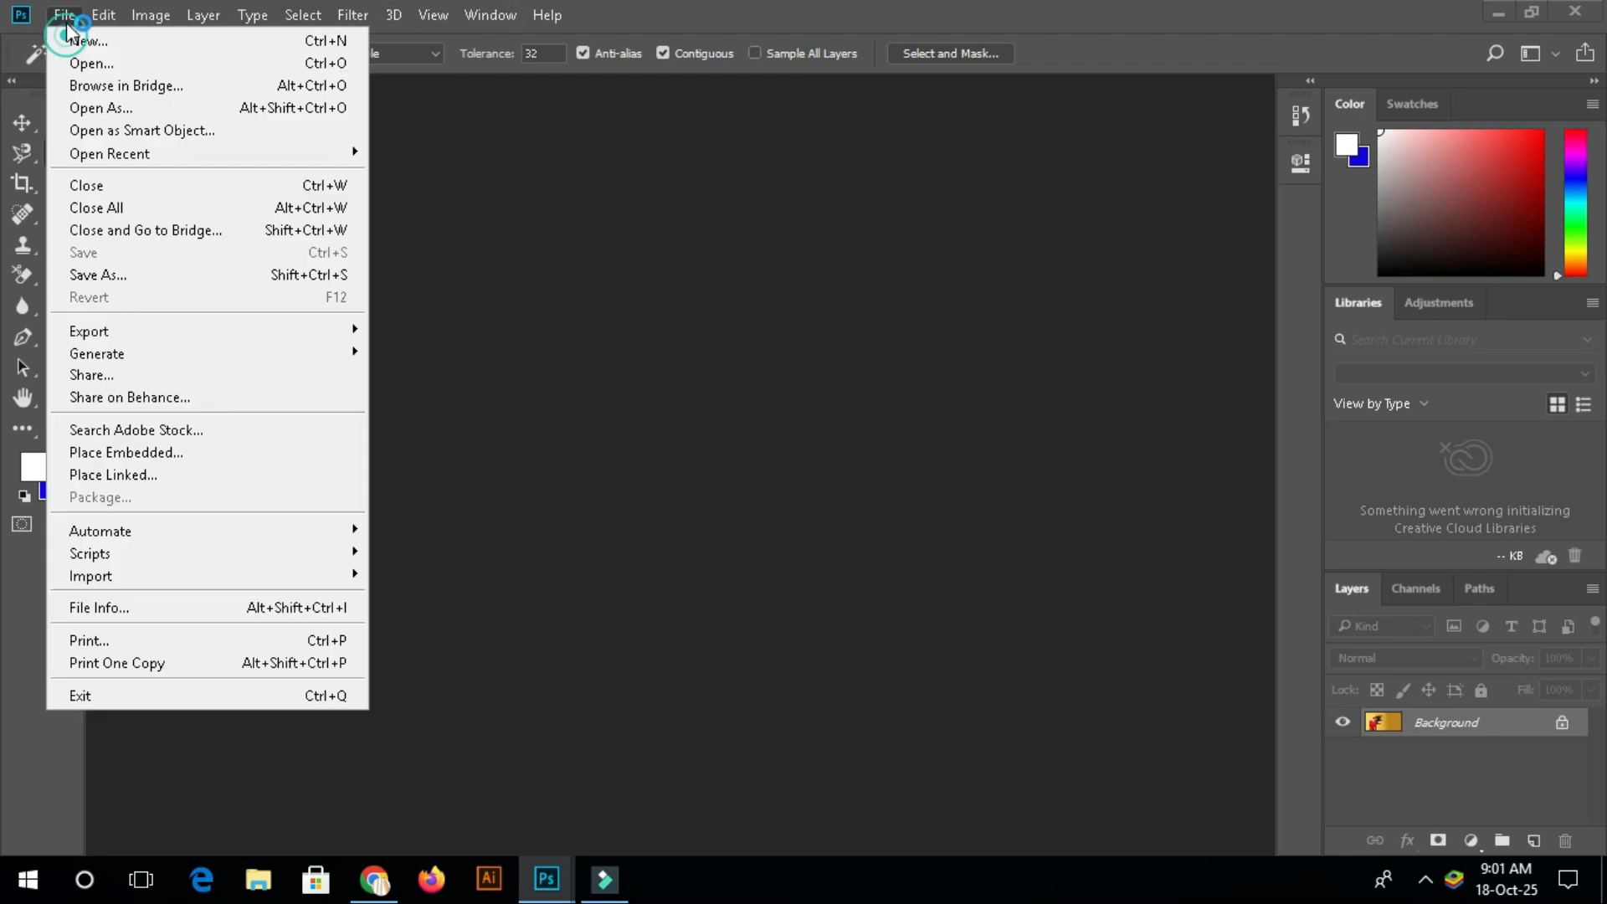
{"action": "mouse_move", "coordinate": [87, 25]}
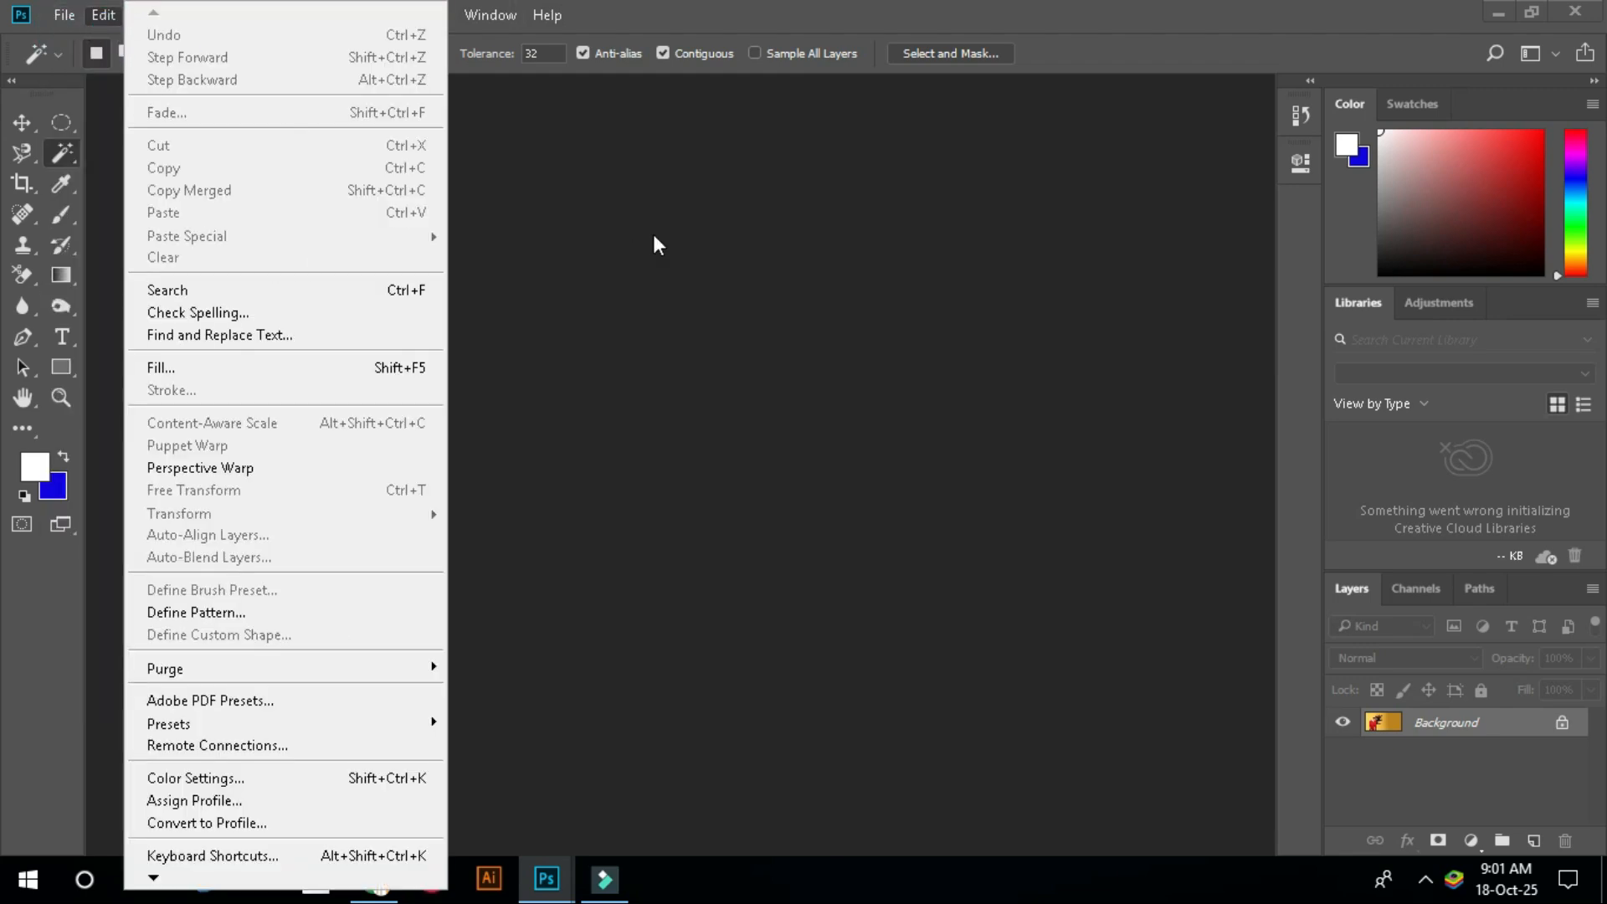
{"action": "left_click", "coordinate": [740, 429]}
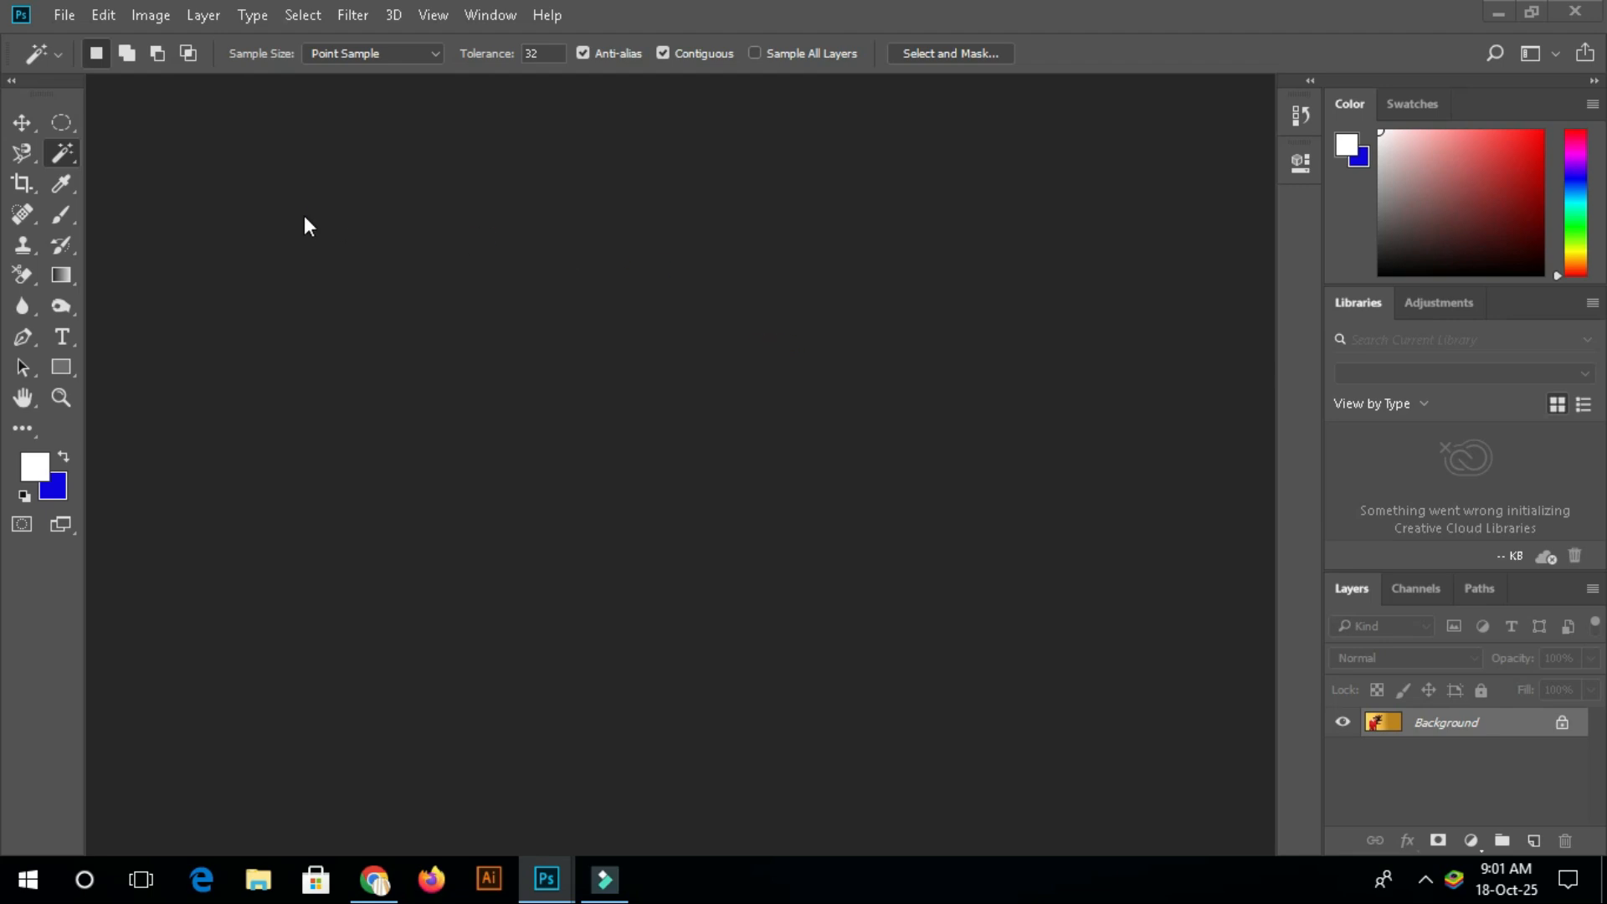
{"action": "left_click", "coordinate": [60, 14]}
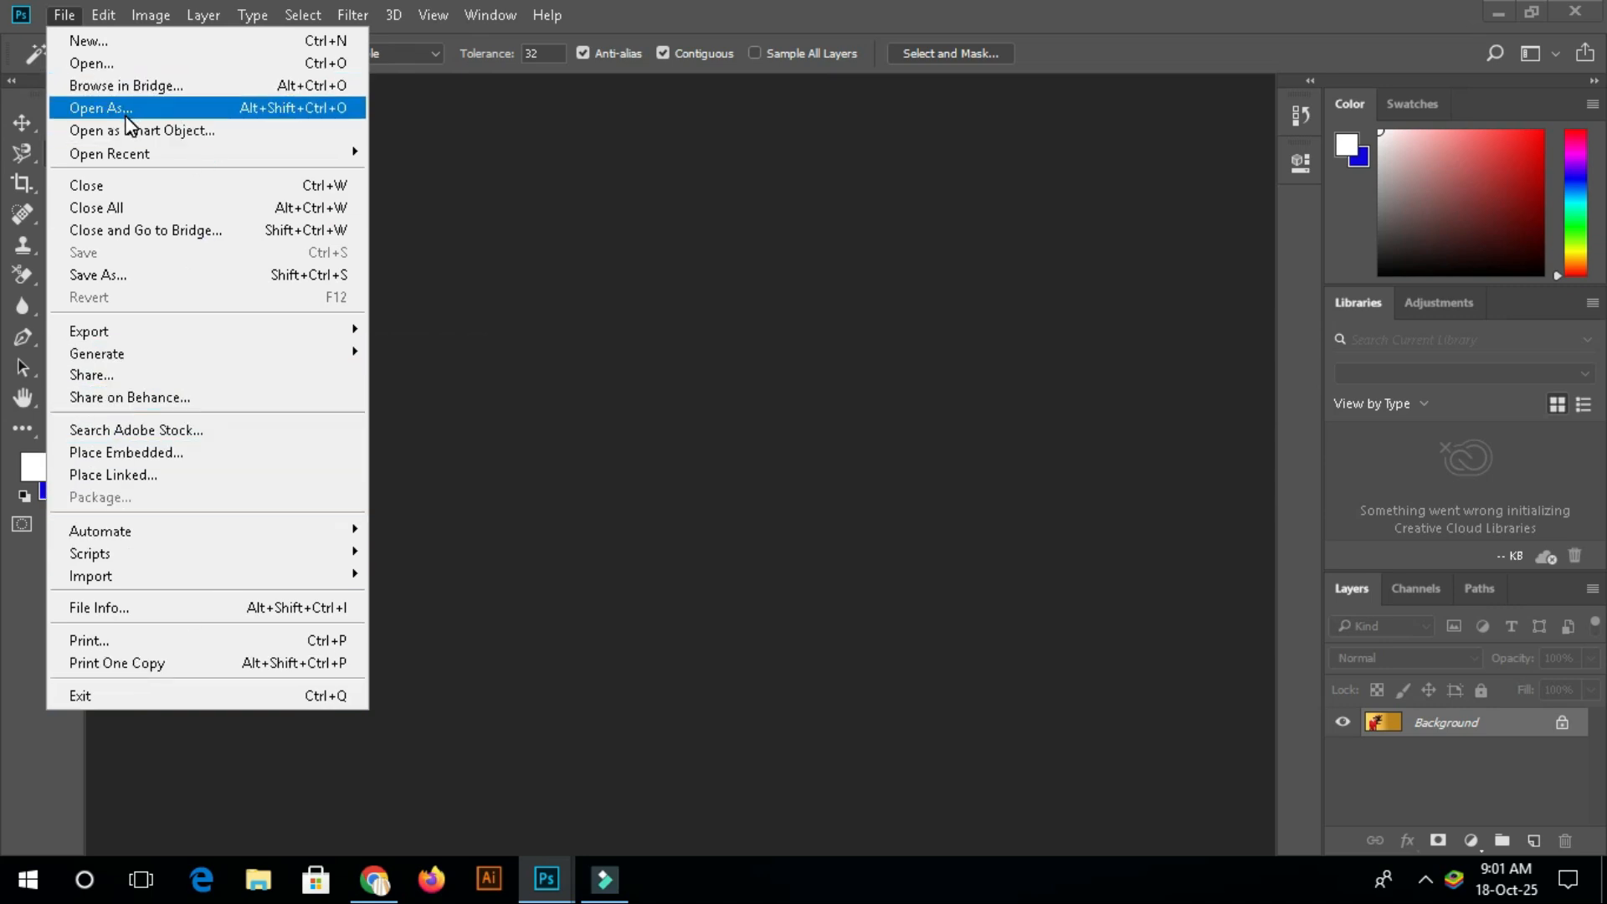
{"action": "mouse_move", "coordinate": [106, 19]}
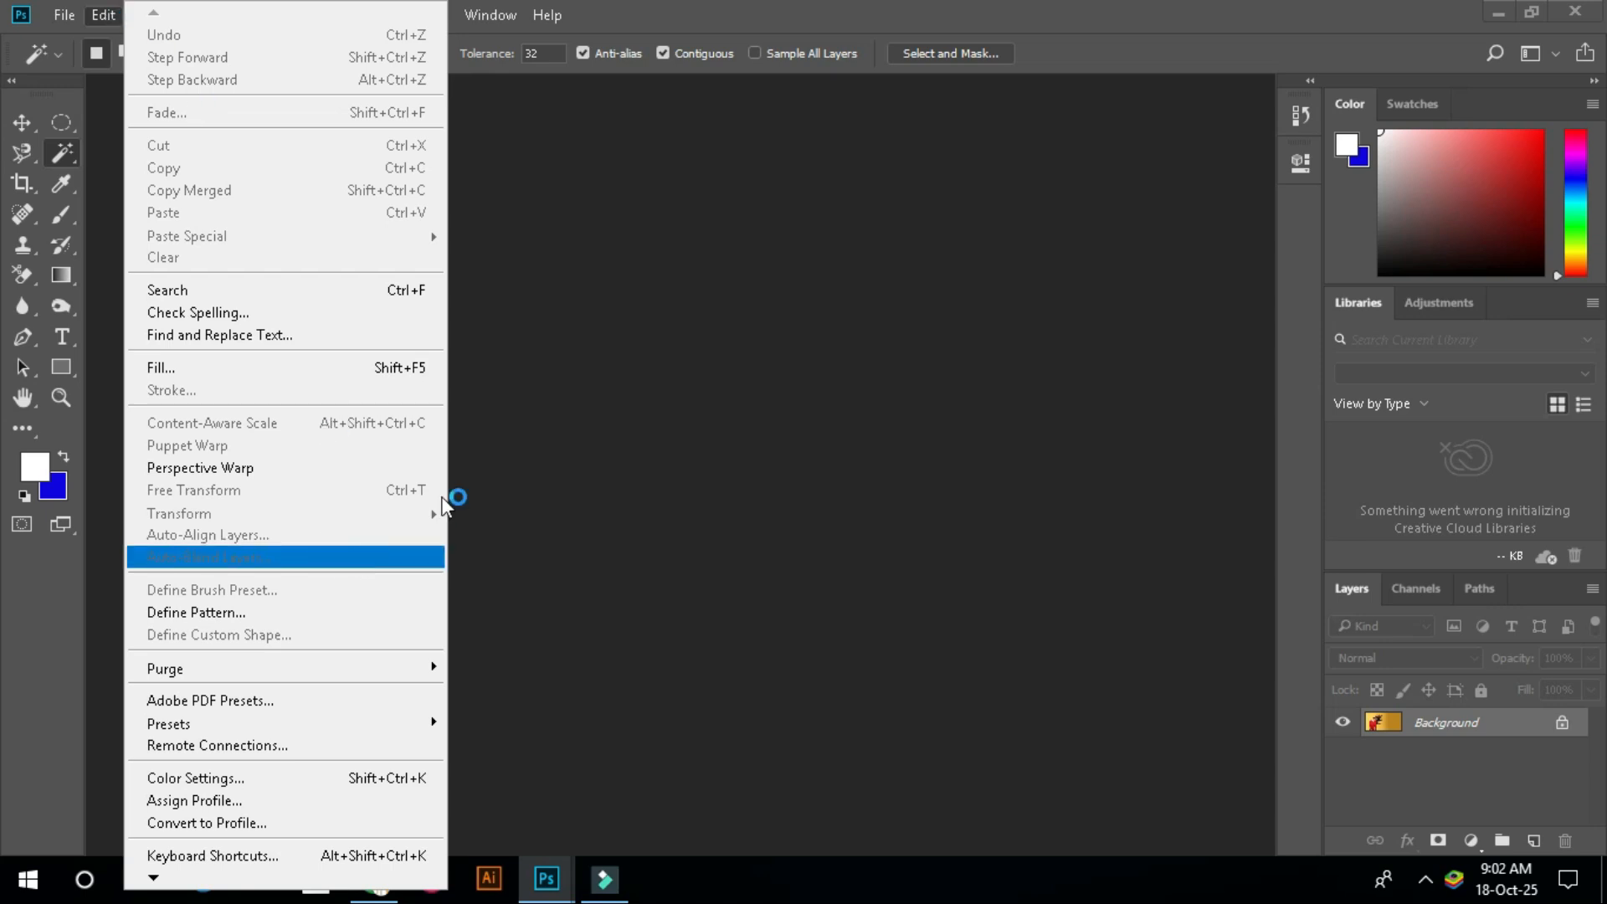
{"action": "left_click", "coordinate": [545, 191]}
{"action": "left_click", "coordinate": [151, 17]}
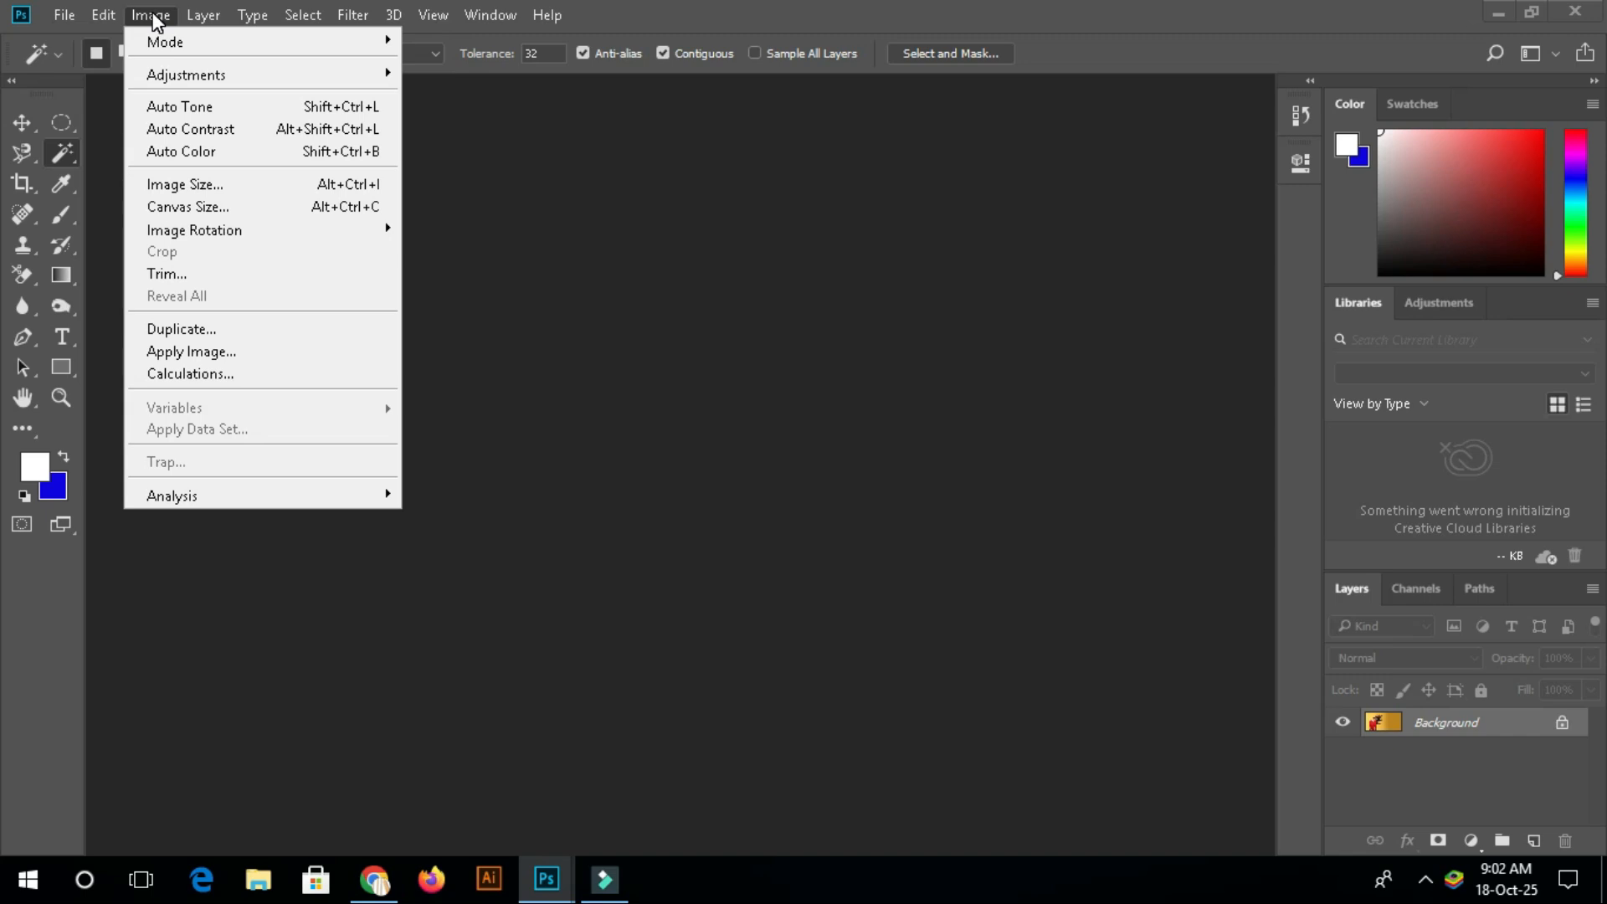
{"action": "mouse_move", "coordinate": [182, 19]}
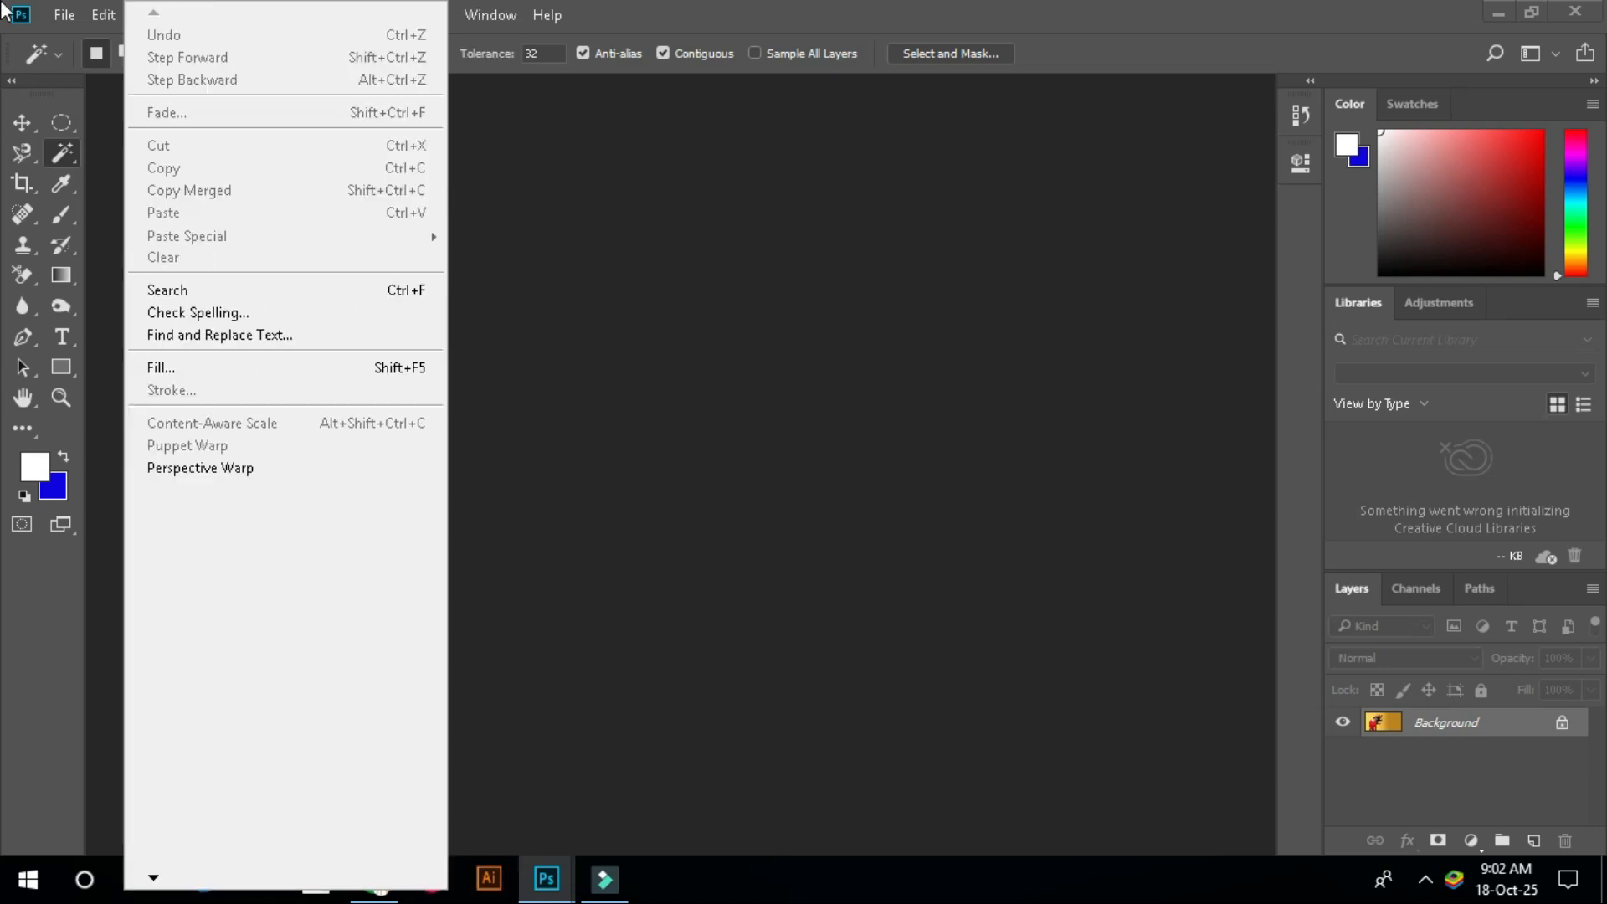
{"action": "mouse_move", "coordinate": [490, 15]}
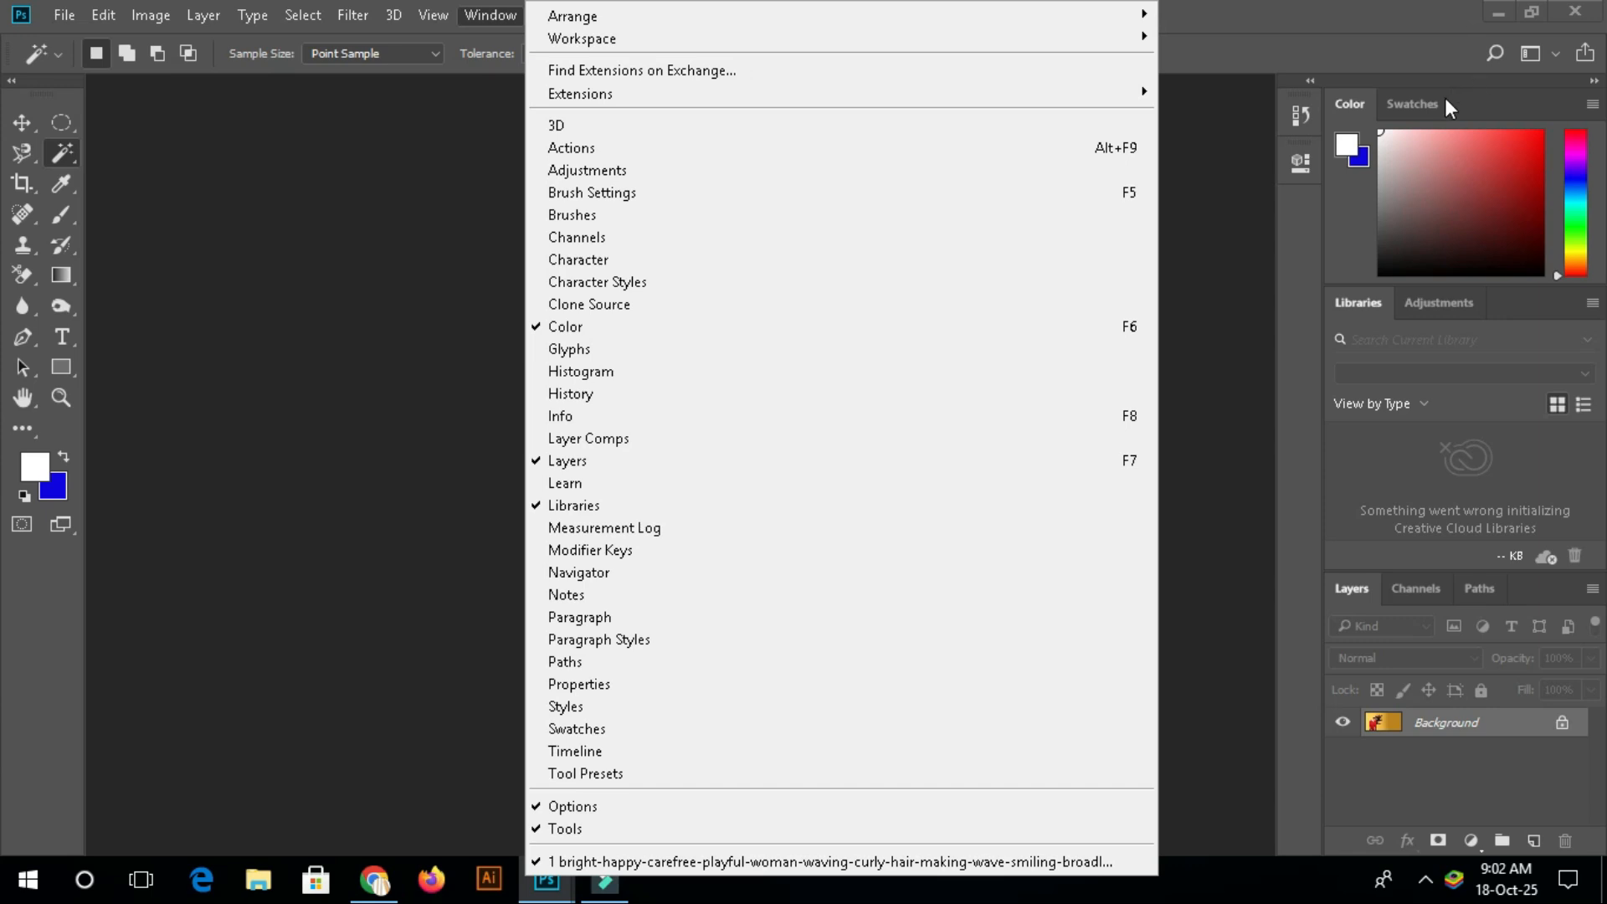
{"action": "left_click", "coordinate": [1243, 13]}
{"action": "left_click", "coordinate": [313, 22]}
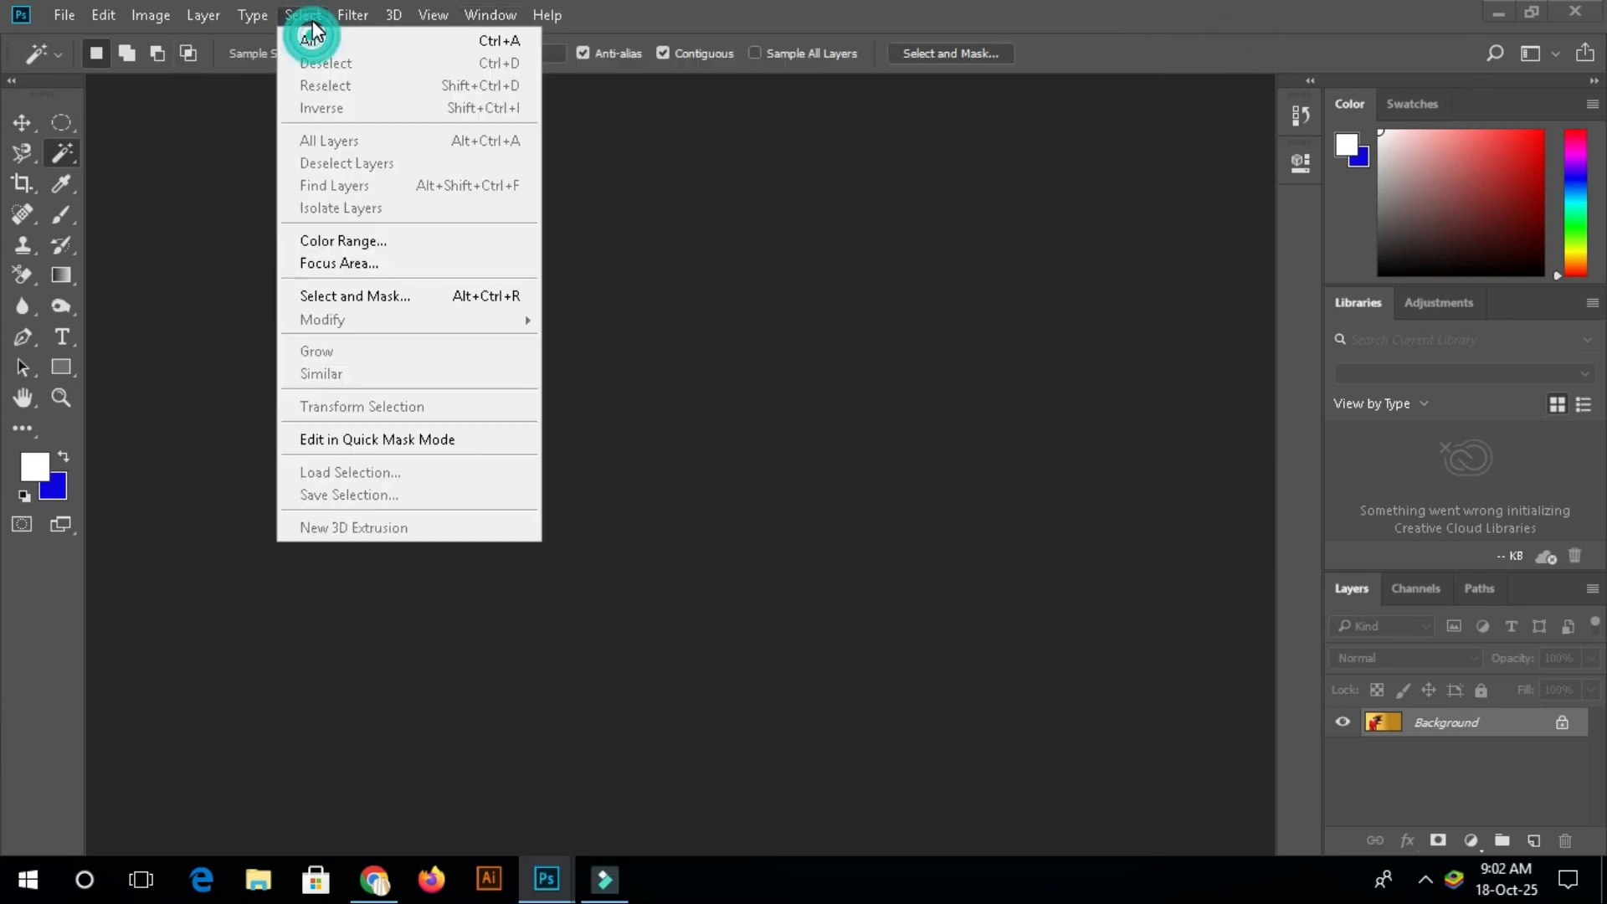
{"action": "left_click", "coordinate": [314, 25]}
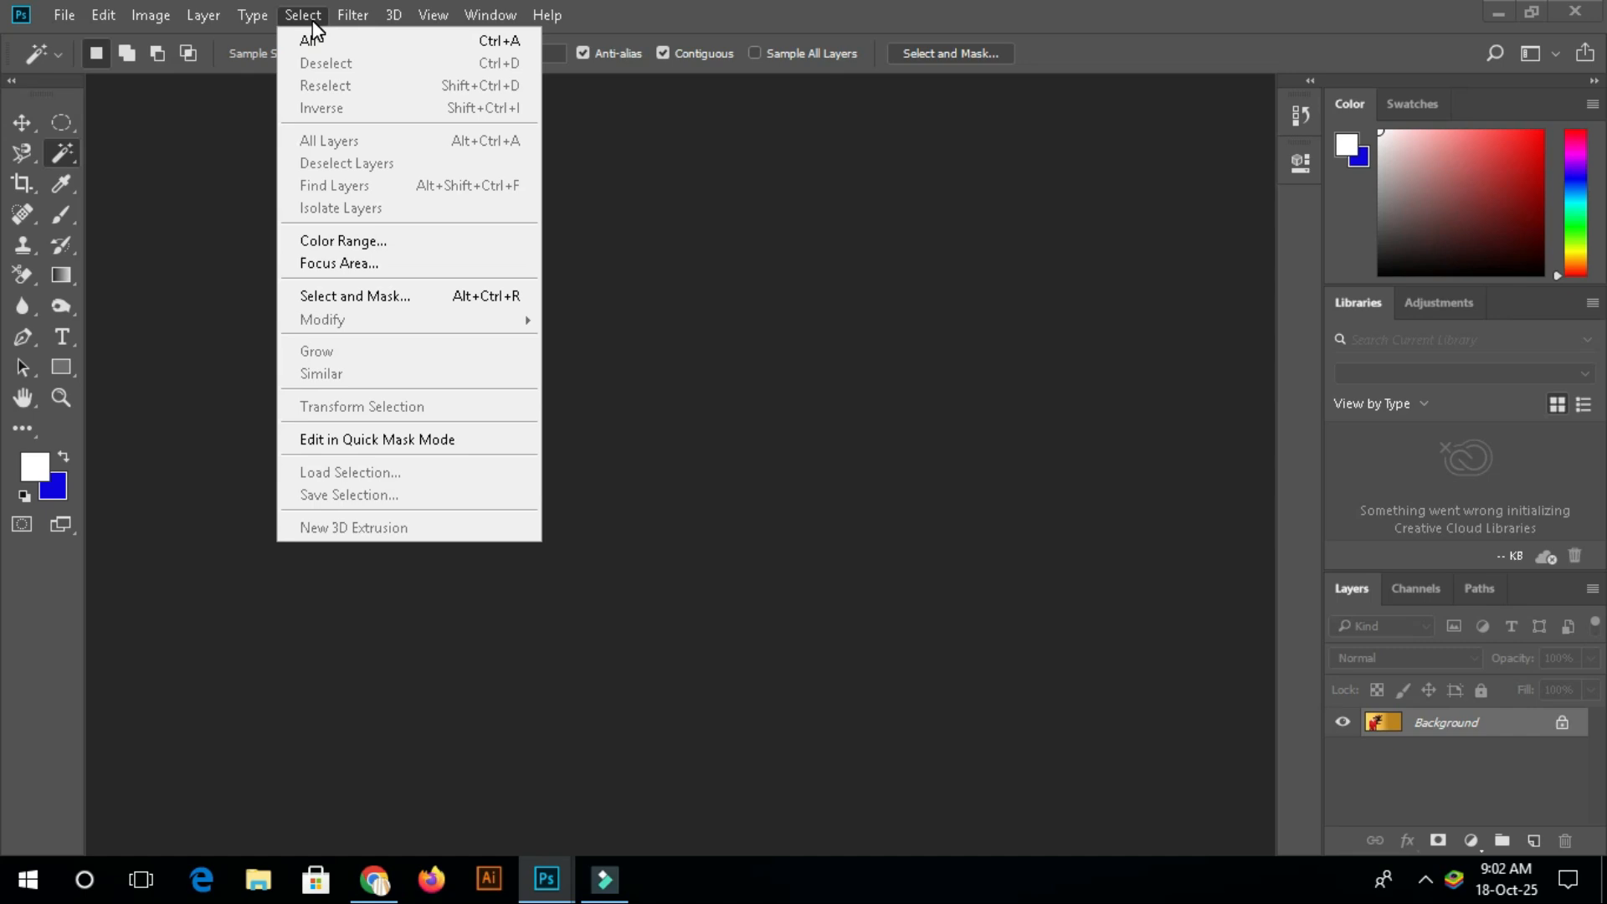
{"action": "left_click", "coordinate": [314, 25]}
{"action": "left_click", "coordinate": [345, 20]}
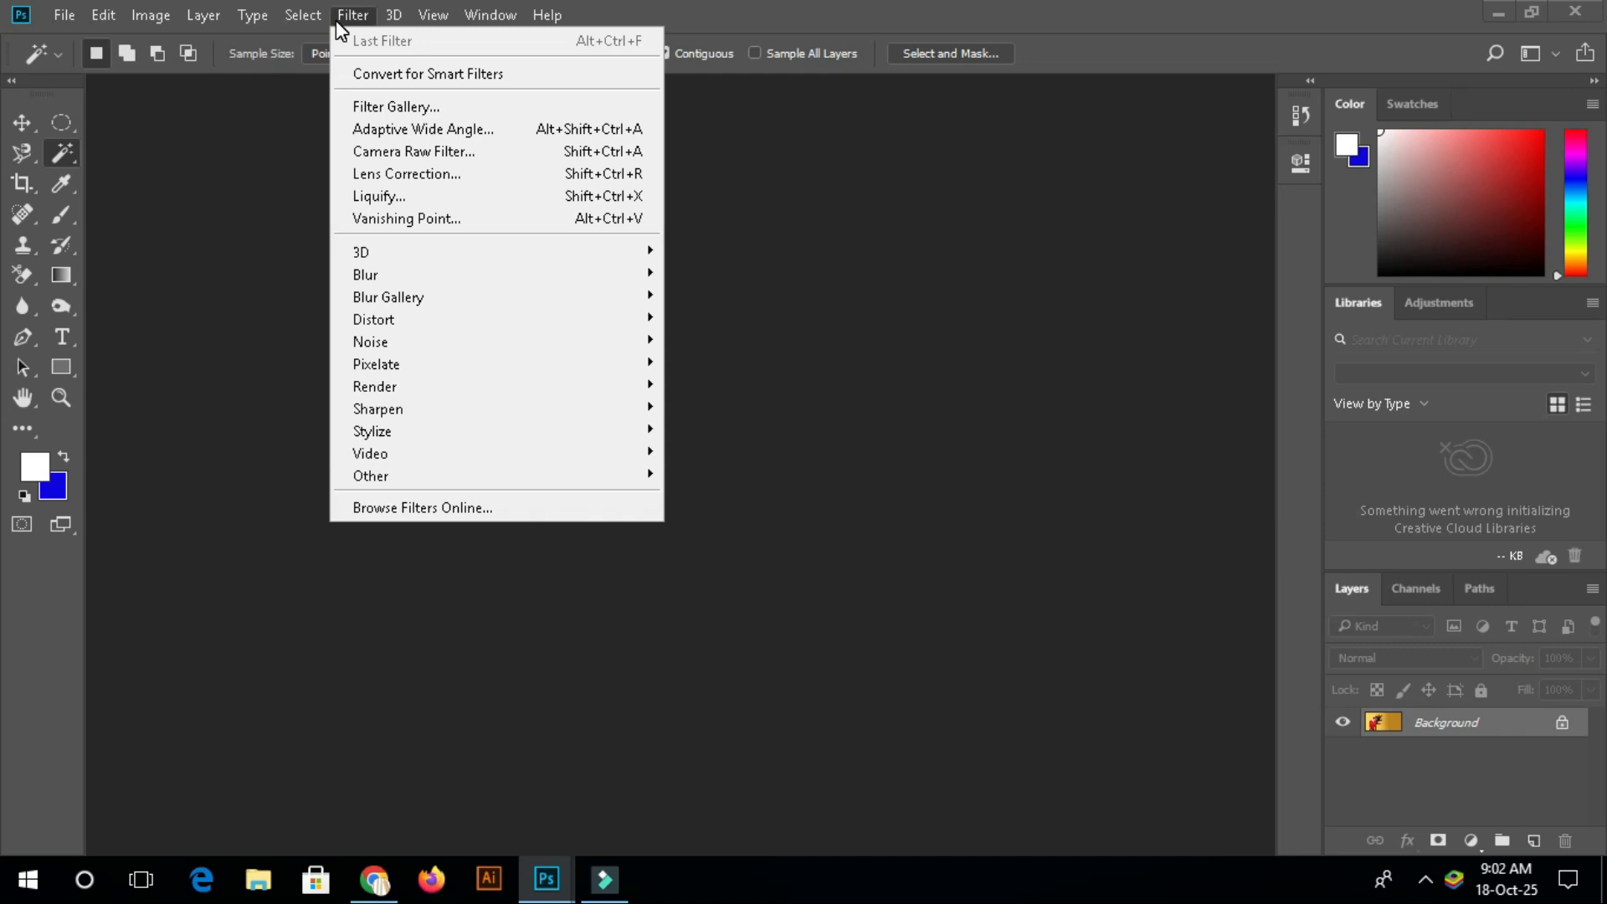
{"action": "mouse_move", "coordinate": [389, 20]}
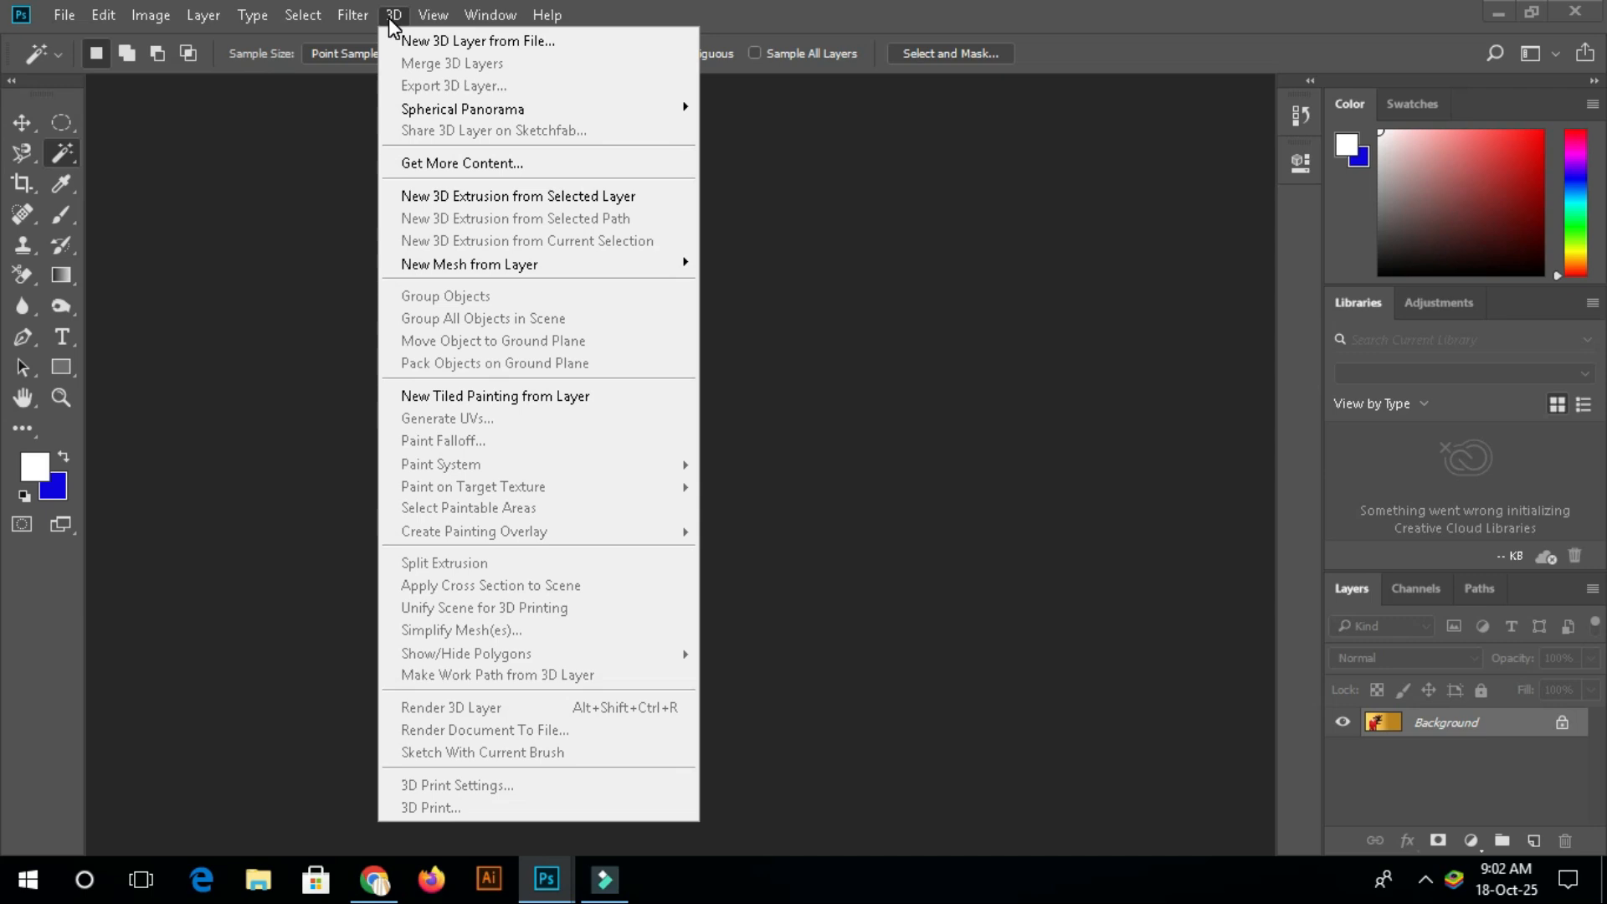
{"action": "left_click", "coordinate": [431, 20]}
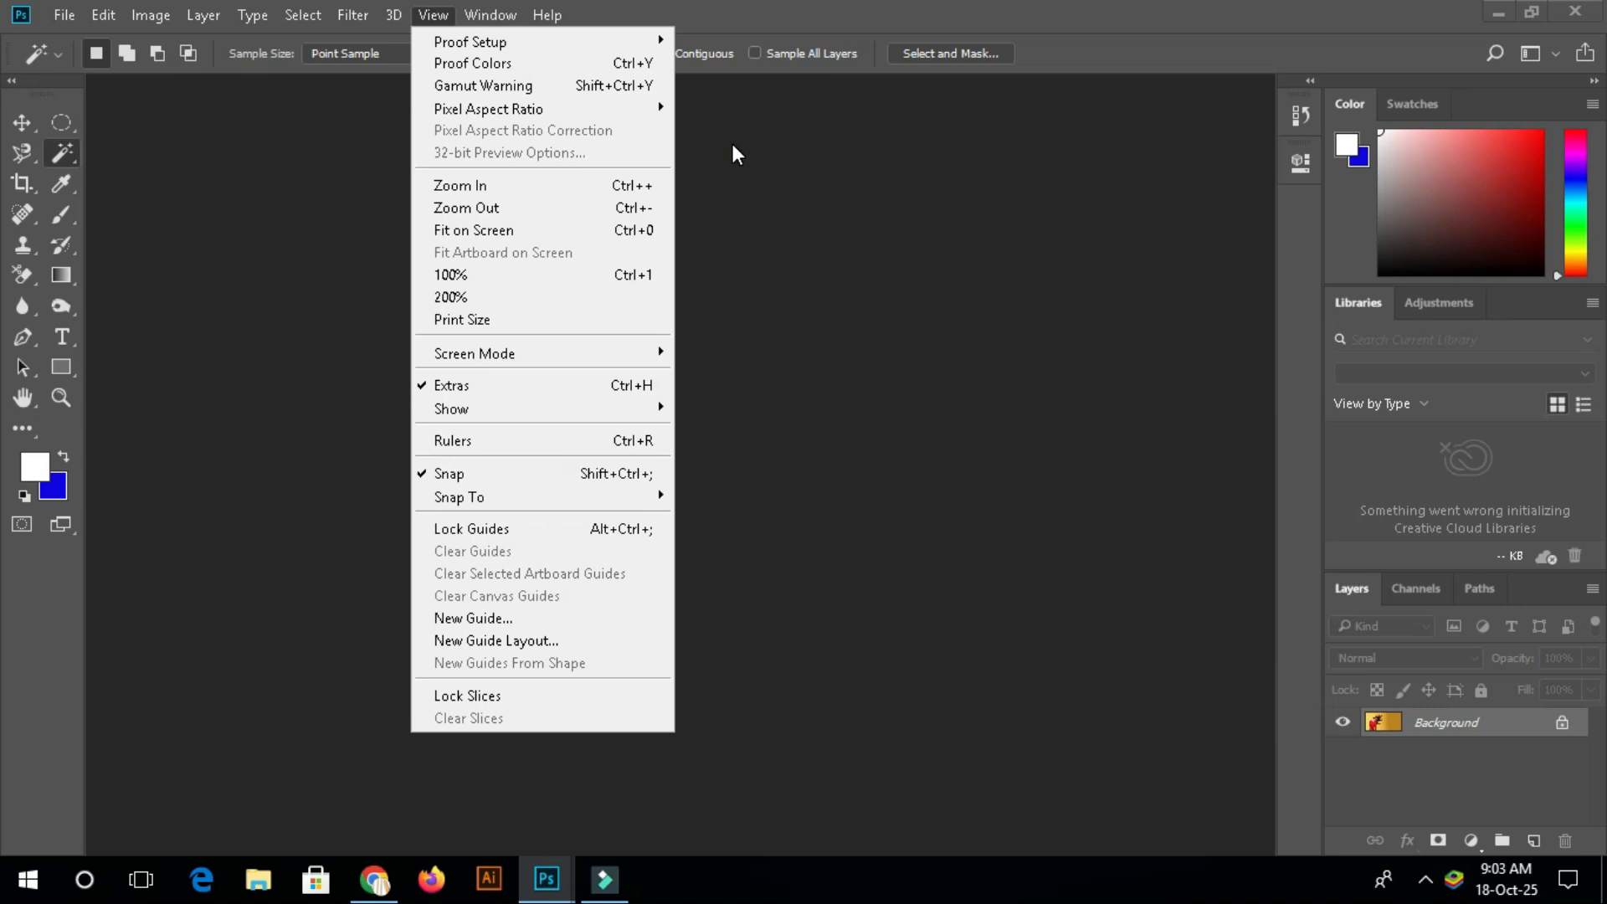
Hide the Color panel and collapse the main panel dock to icons
{"action": "left_click", "coordinate": [492, 15]}
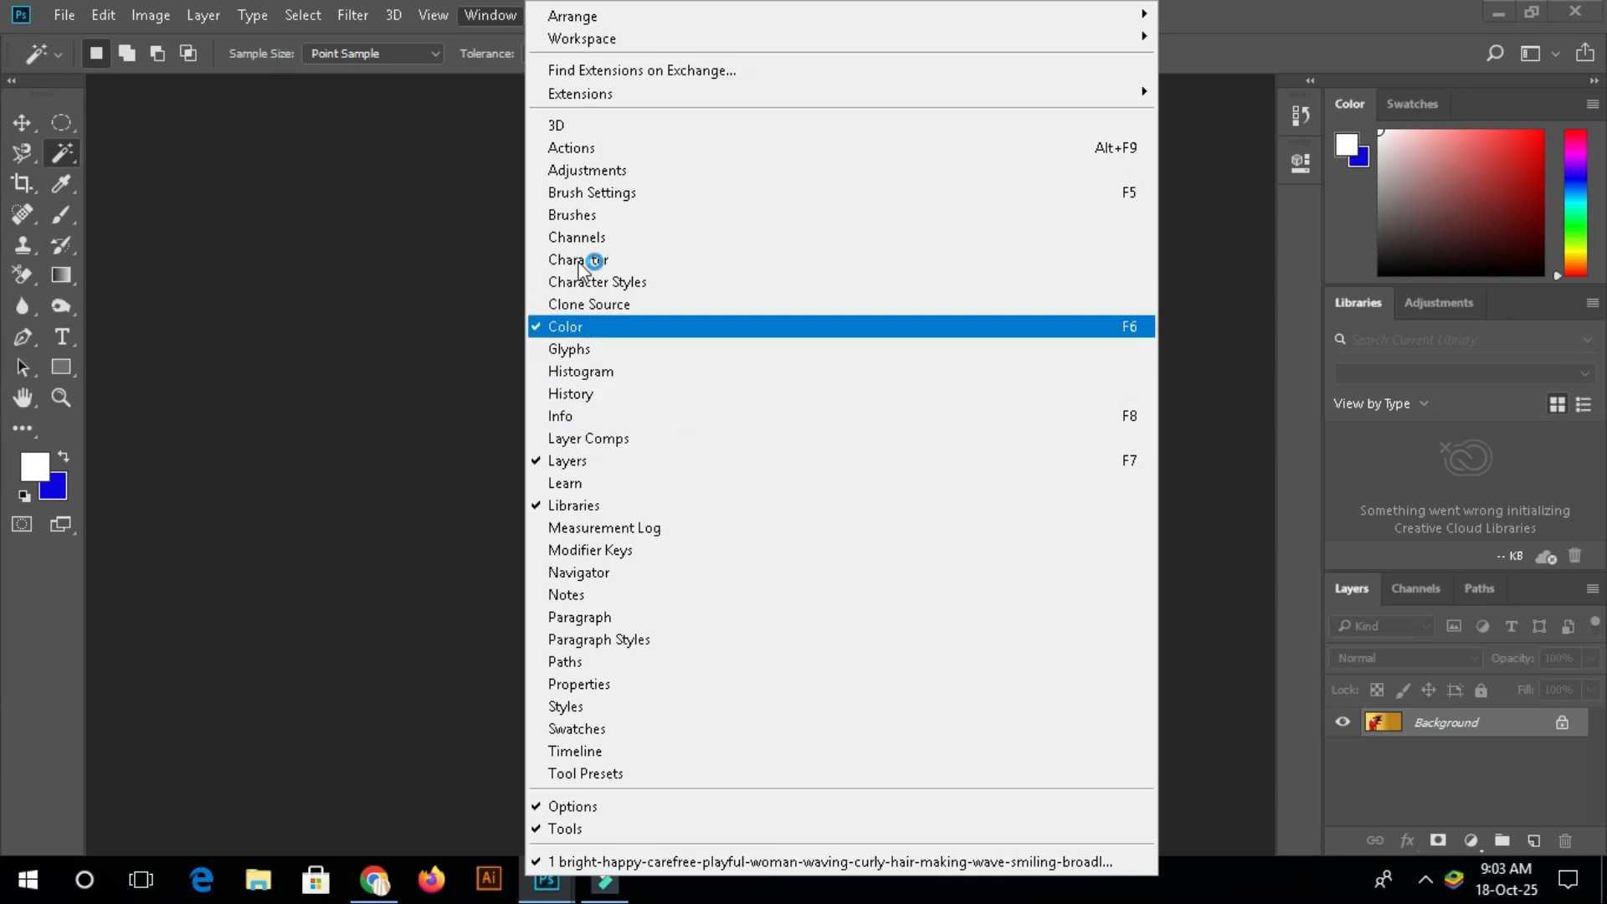
{"action": "left_click", "coordinate": [549, 325]}
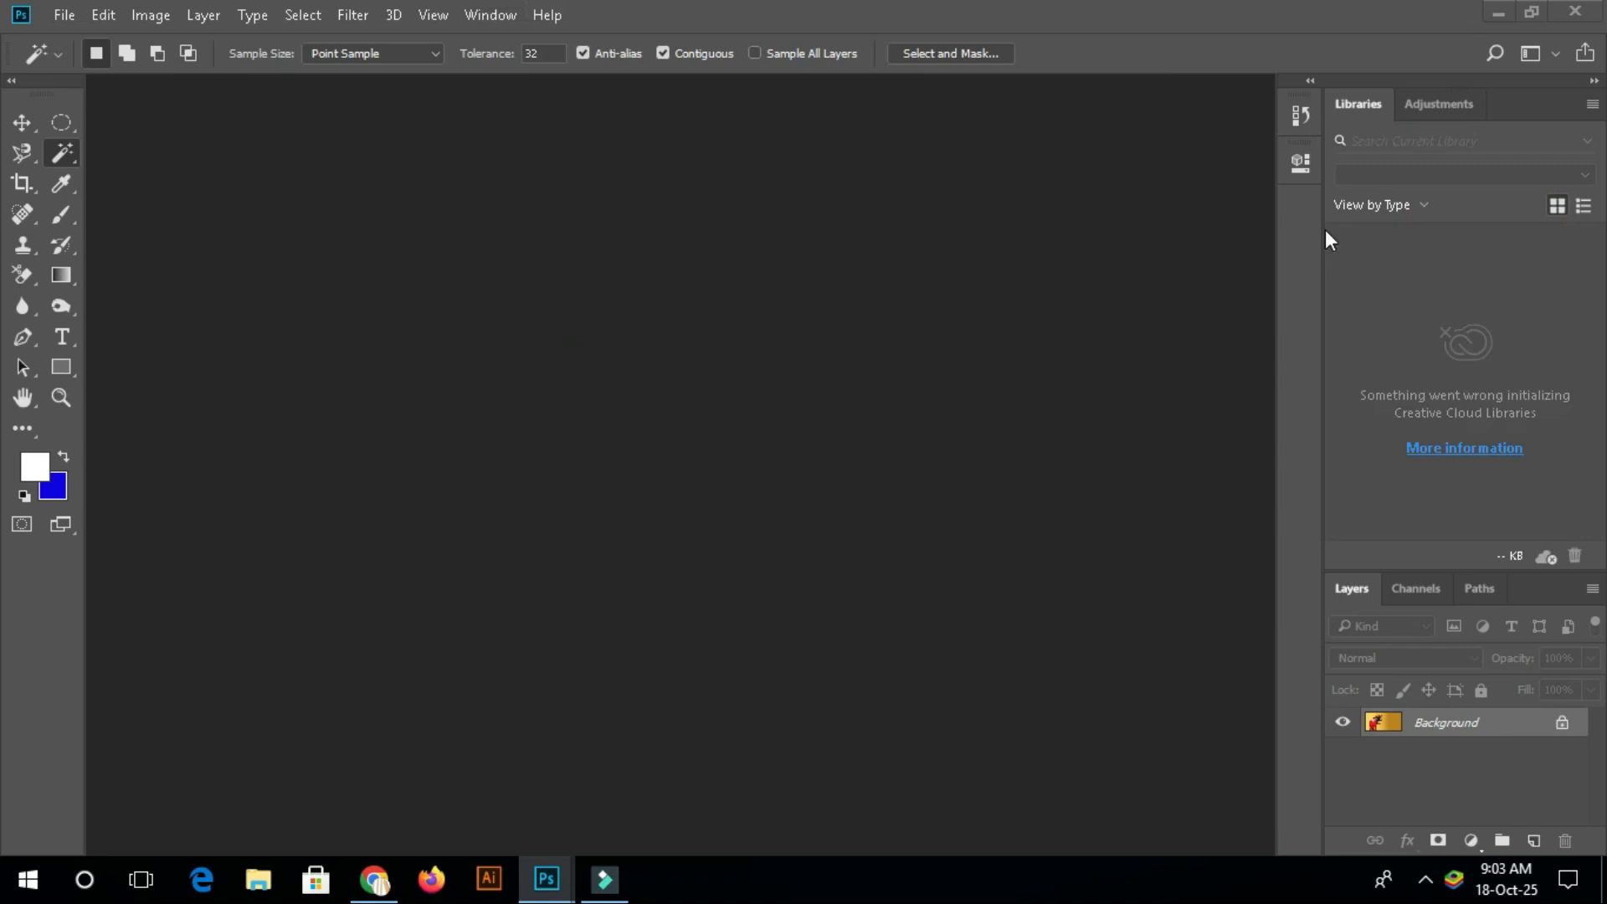
{"action": "left_click", "coordinate": [1312, 84]}
{"action": "left_click", "coordinate": [1310, 82]}
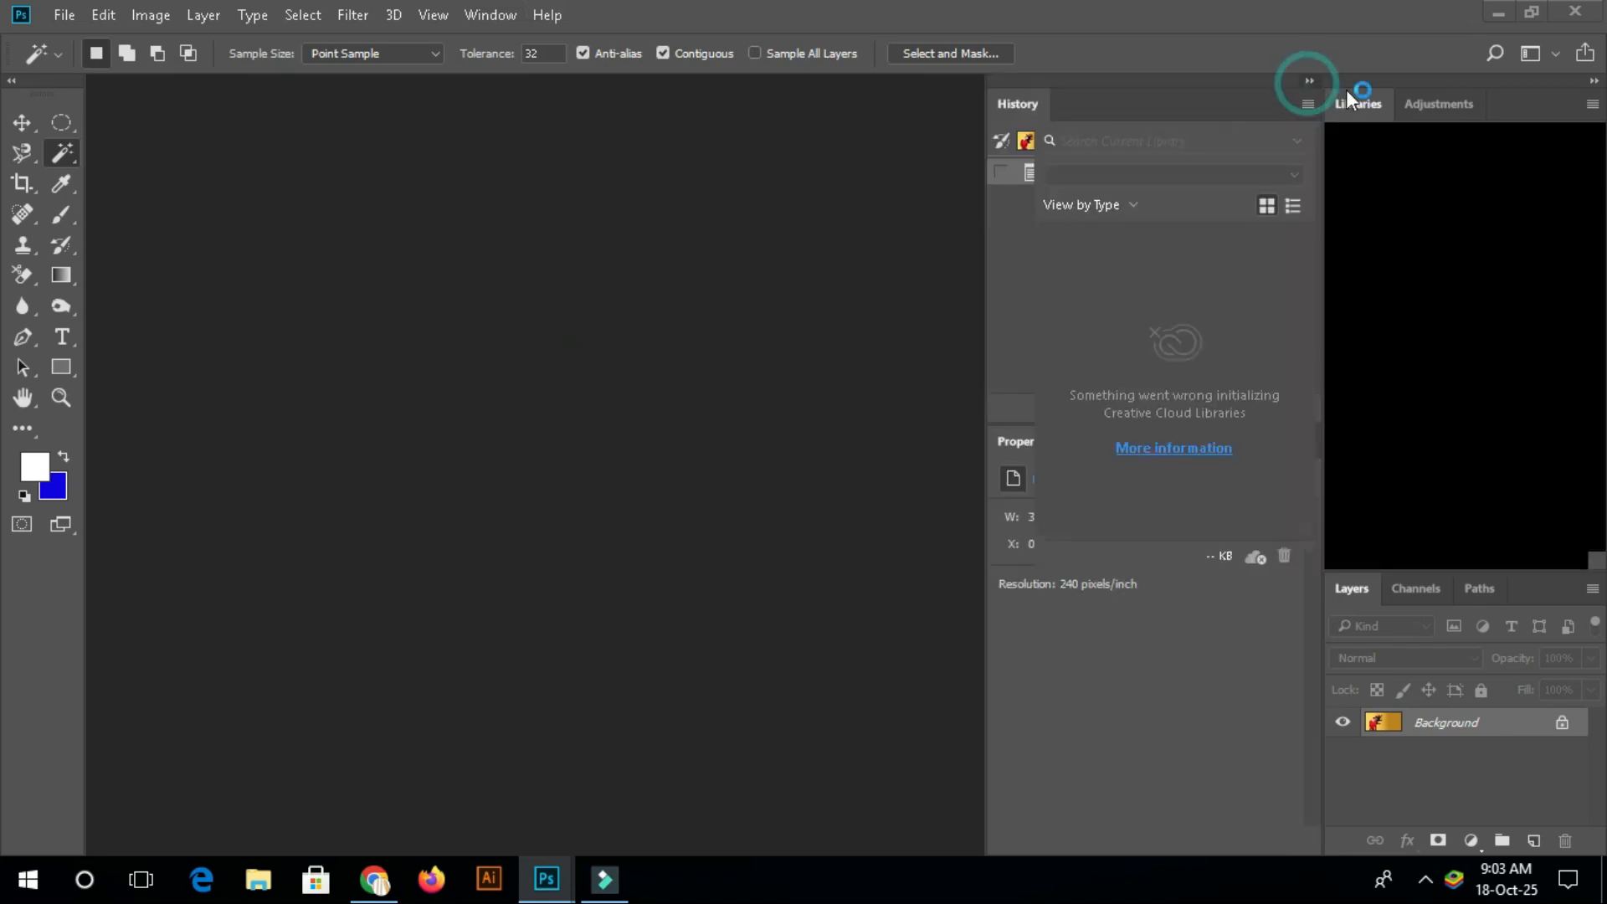
{"action": "left_click", "coordinate": [1595, 85]}
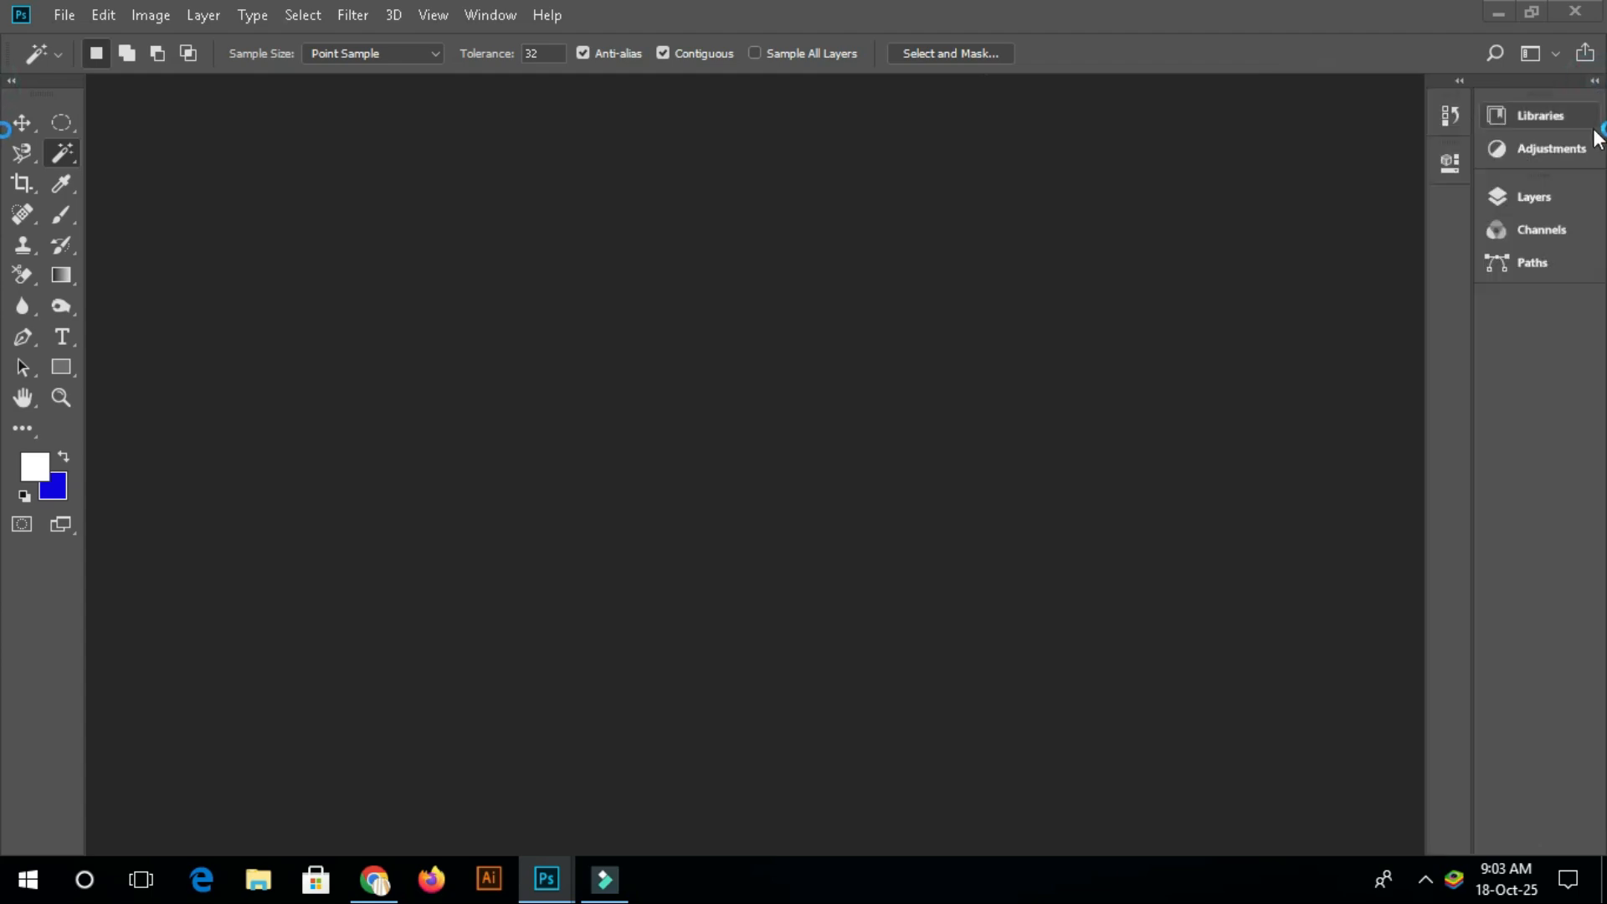
{"action": "left_click", "coordinate": [1594, 82]}
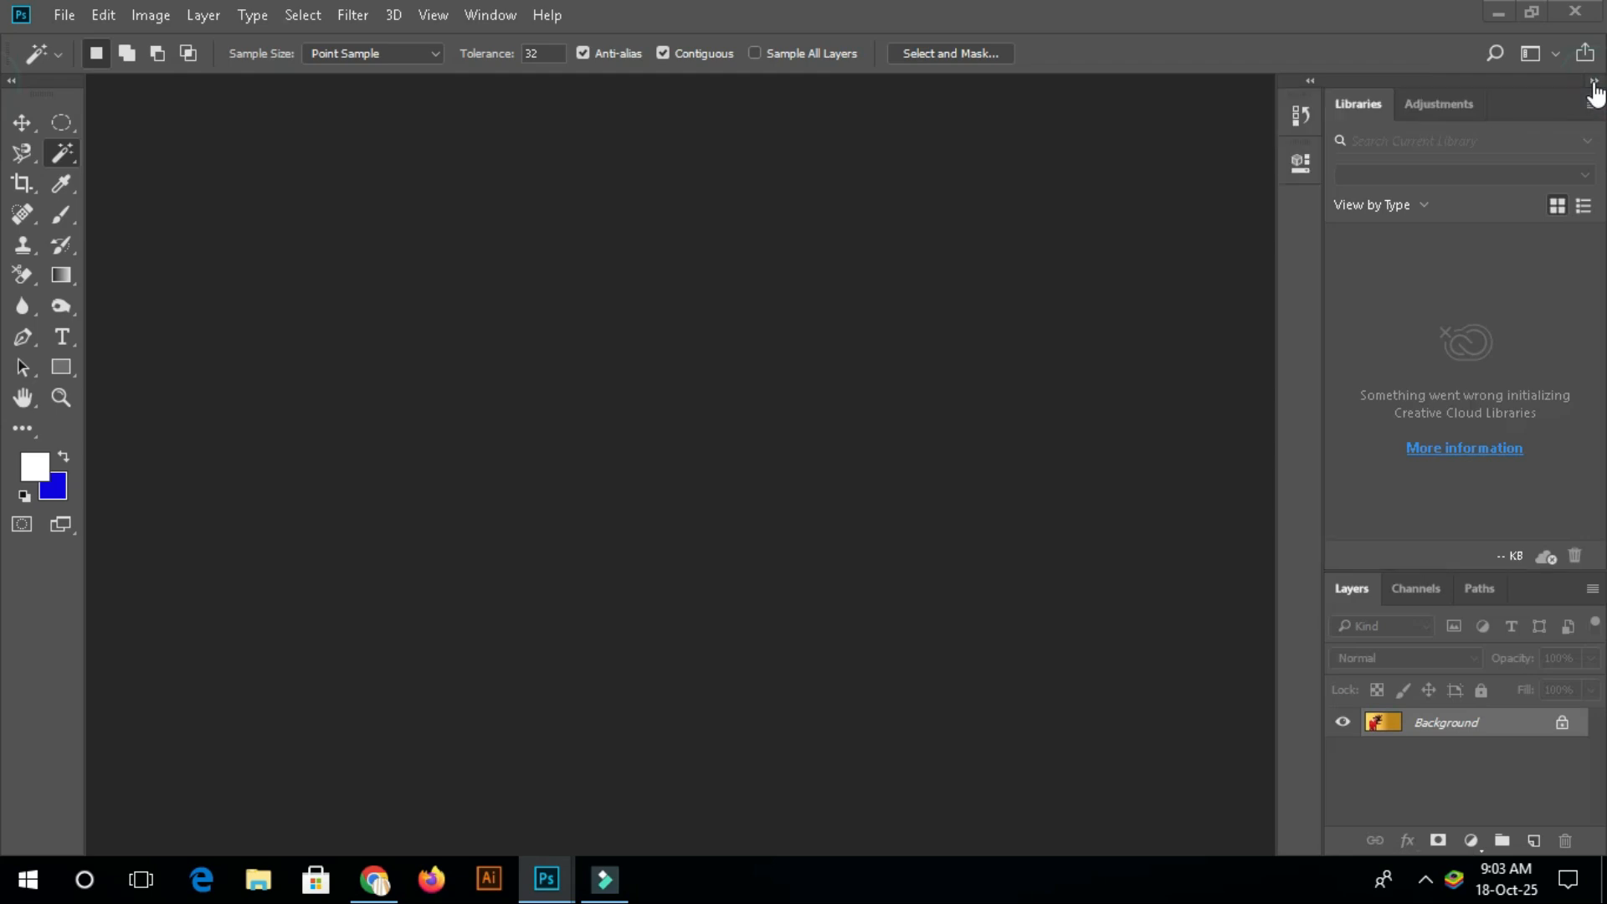
{"action": "left_click", "coordinate": [1594, 82]}
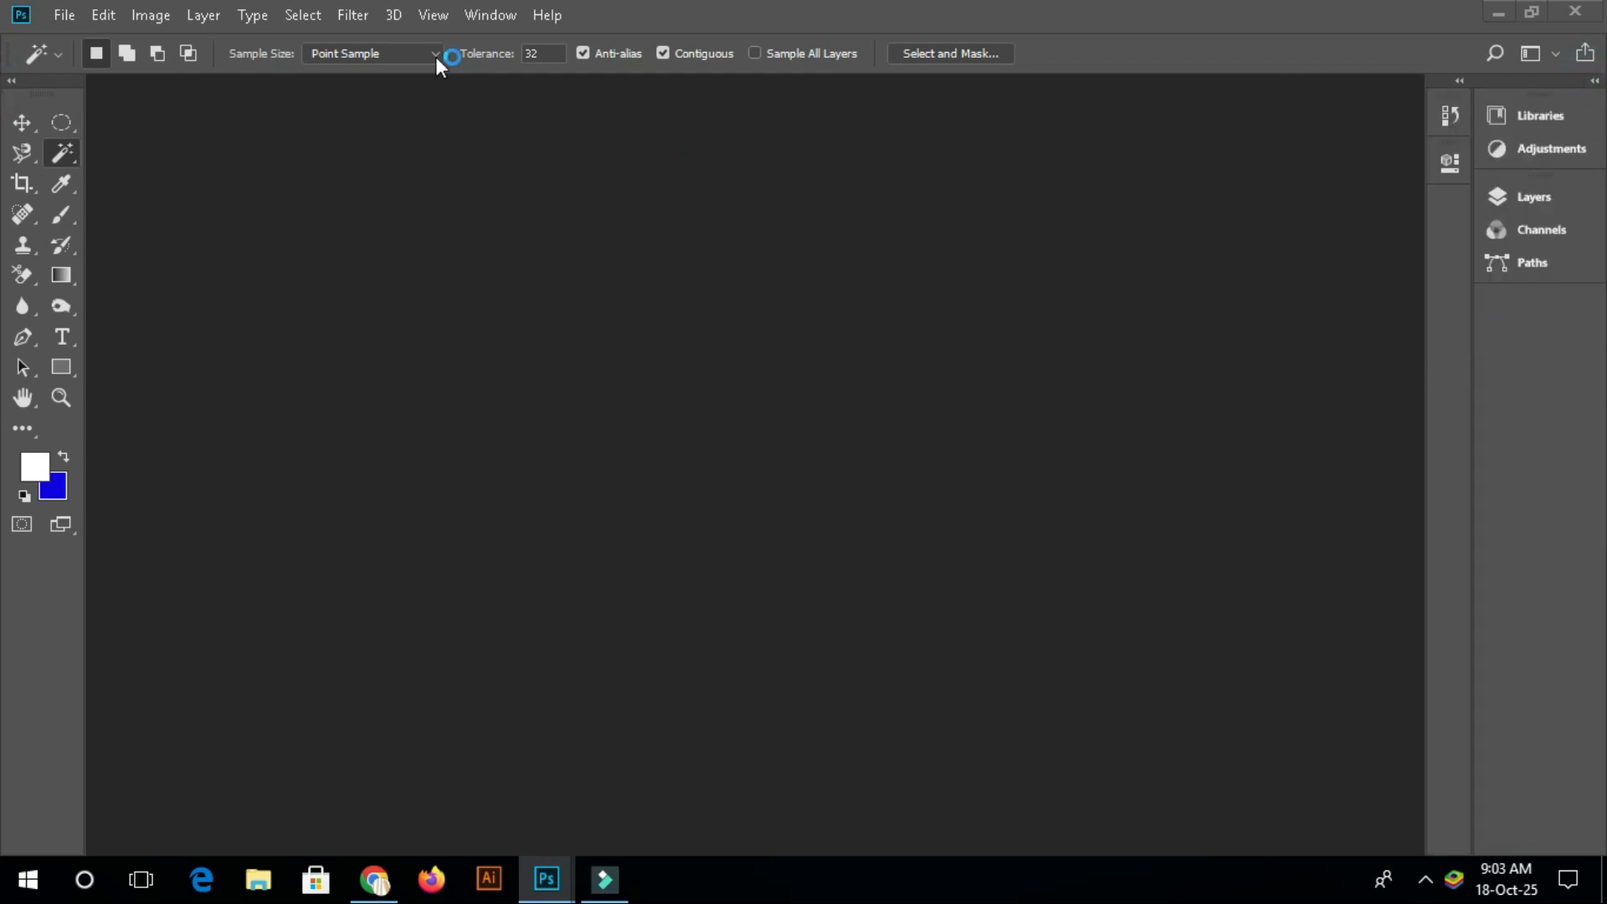
Bring up the document window of the woman with waving curly hair and minimize it again
{"action": "left_click", "coordinate": [488, 15]}
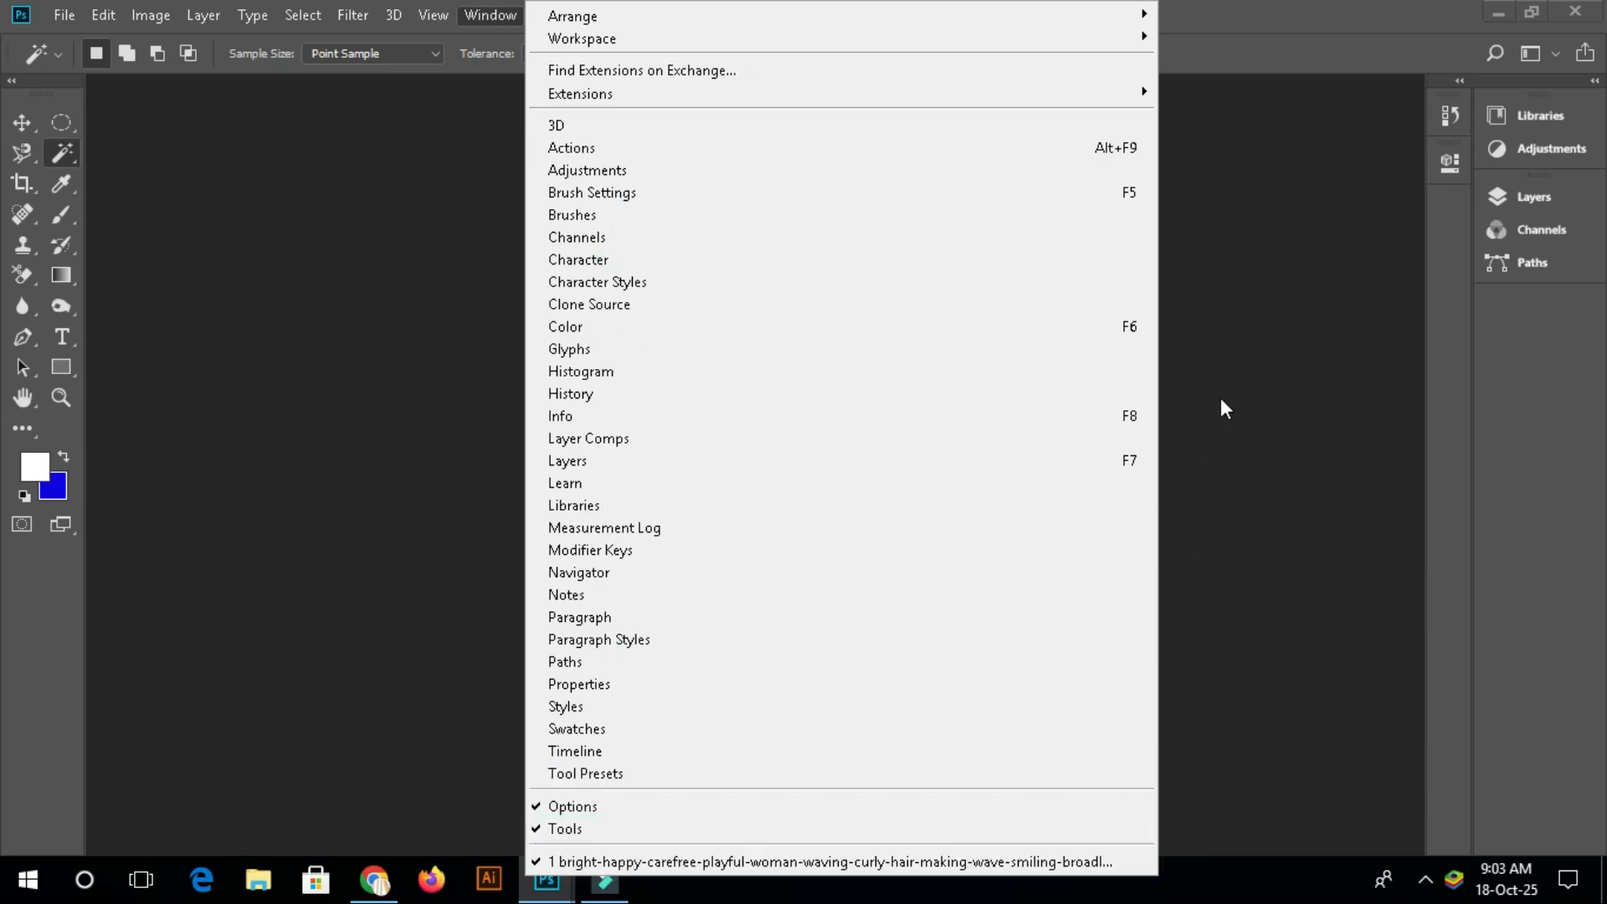
{"action": "left_click", "coordinate": [601, 862]}
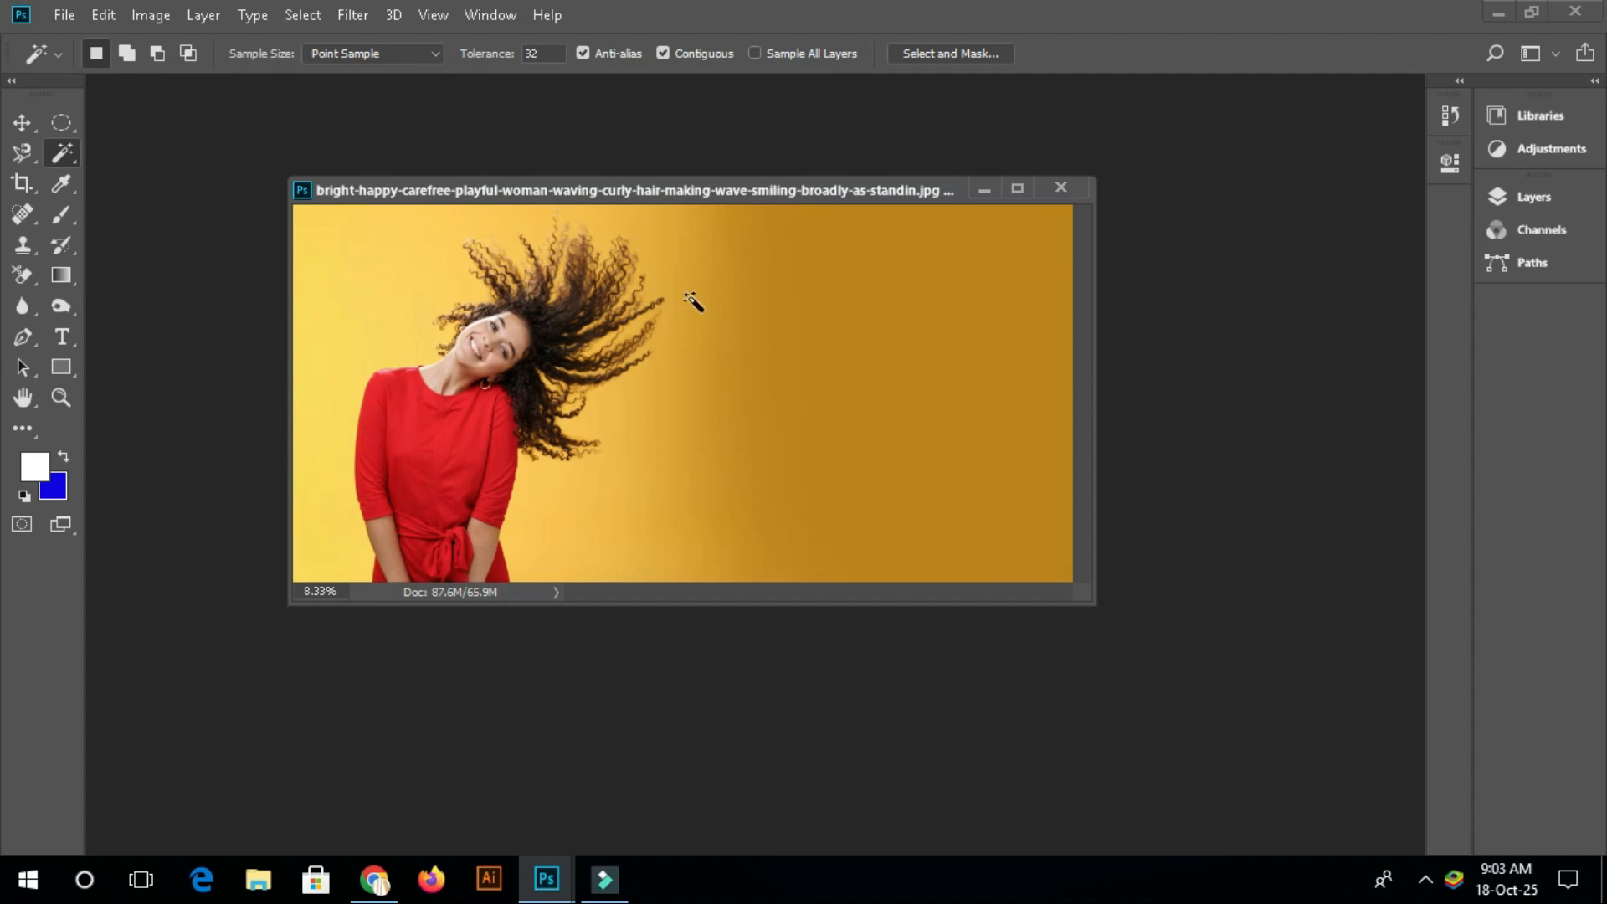
{"action": "left_click", "coordinate": [981, 191]}
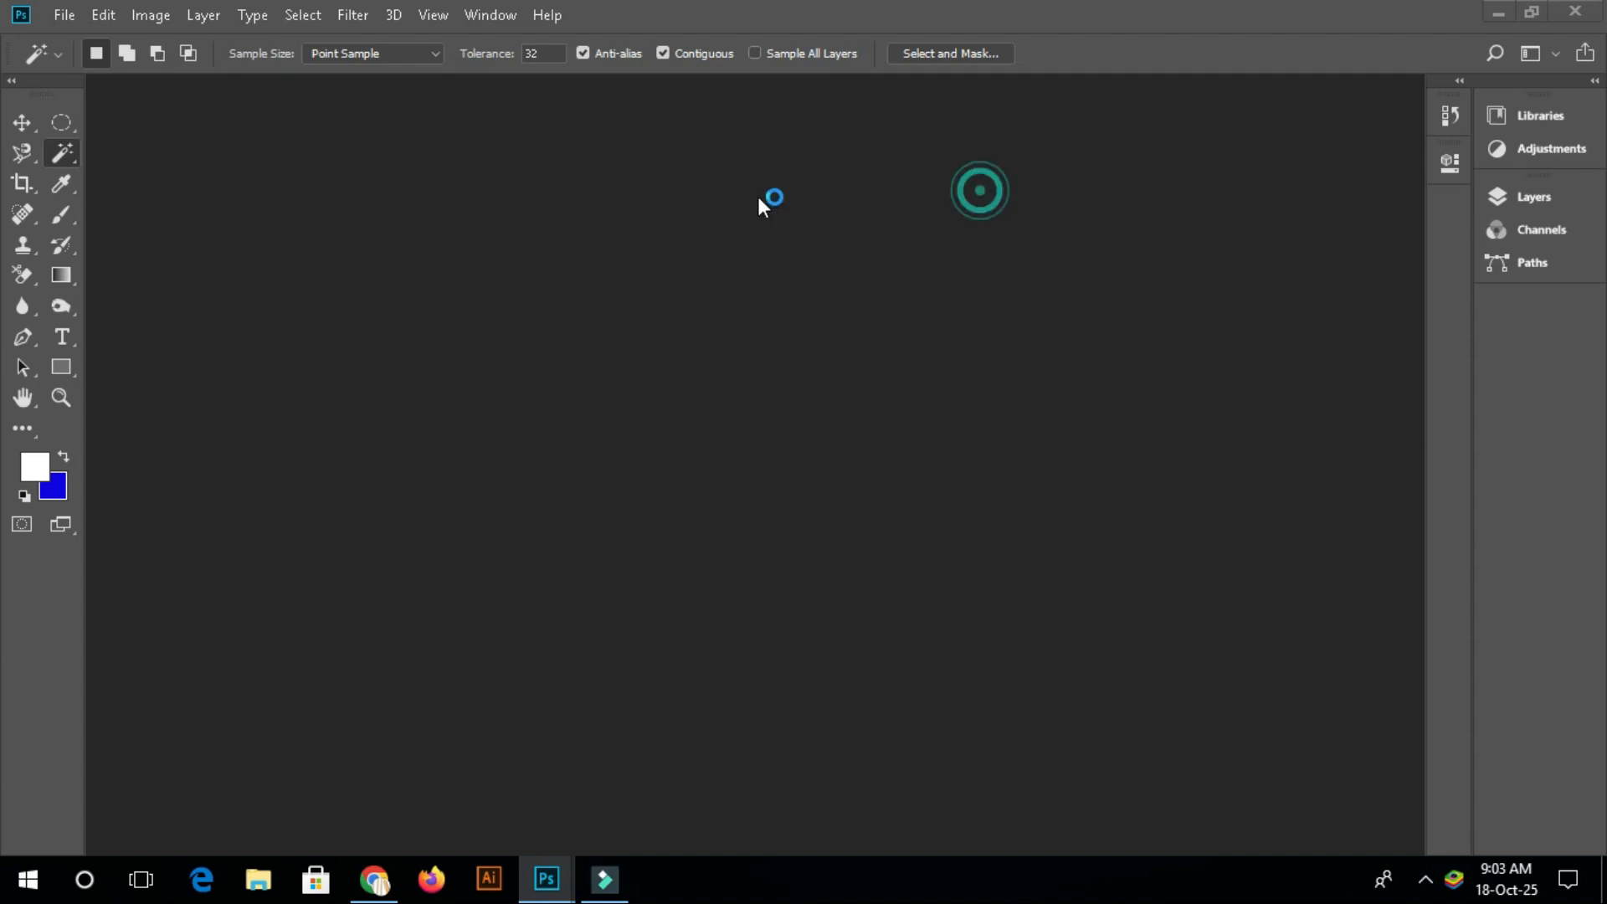
Show the Color panel, and bring up the Layers panel group and move it to the top of the panel dock
{"action": "left_click", "coordinate": [507, 17]}
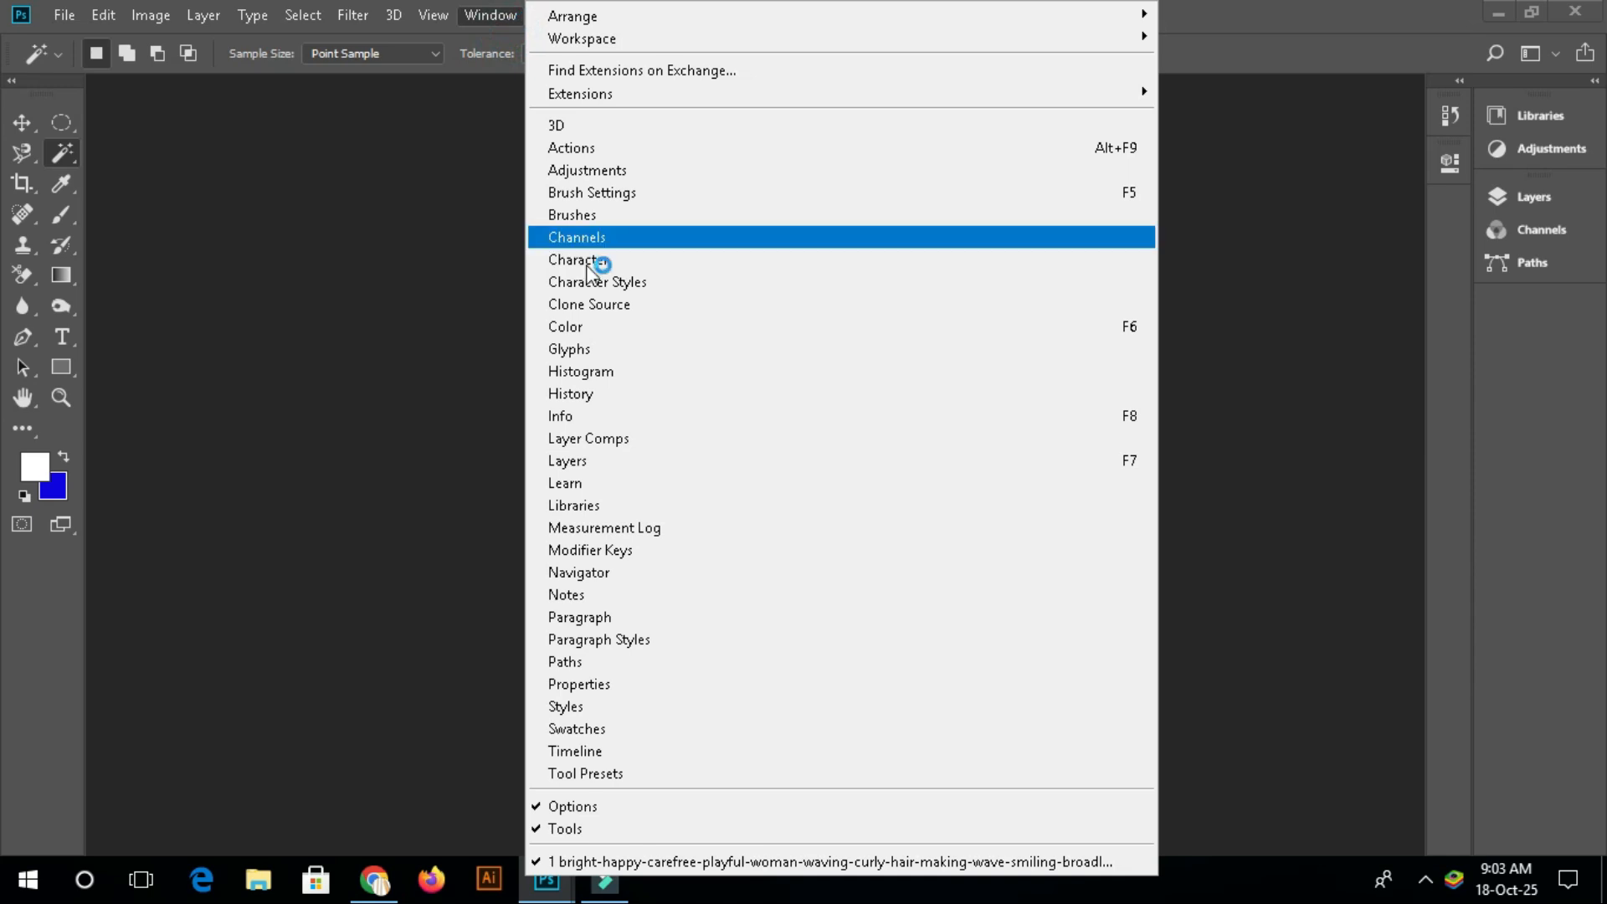
{"action": "left_click", "coordinate": [589, 328]}
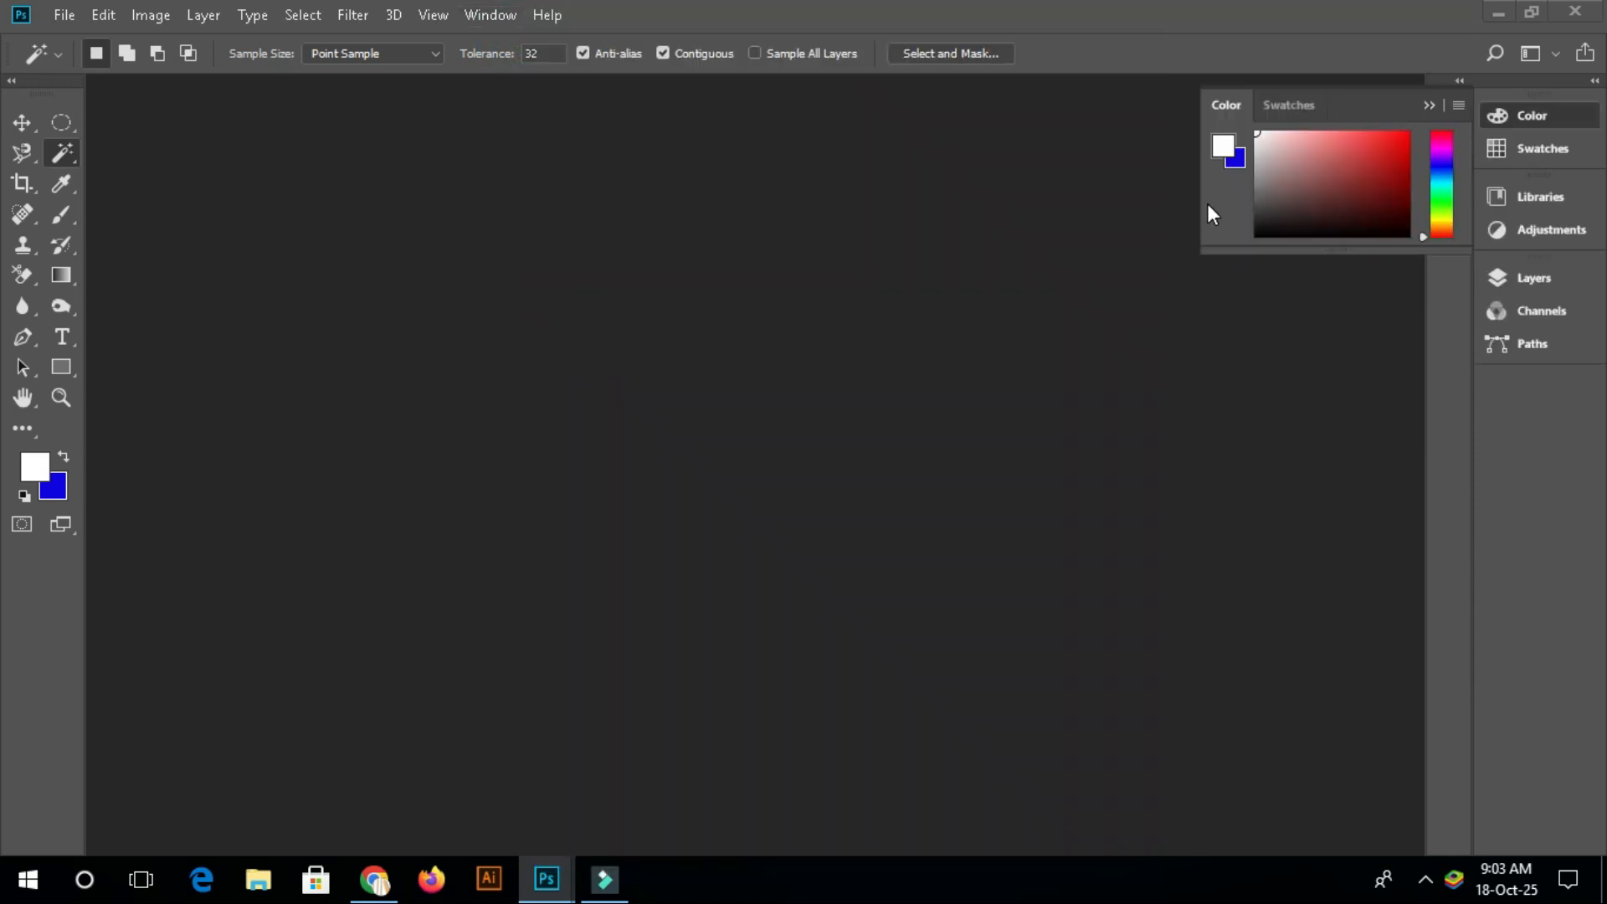
{"action": "left_click", "coordinate": [477, 25]}
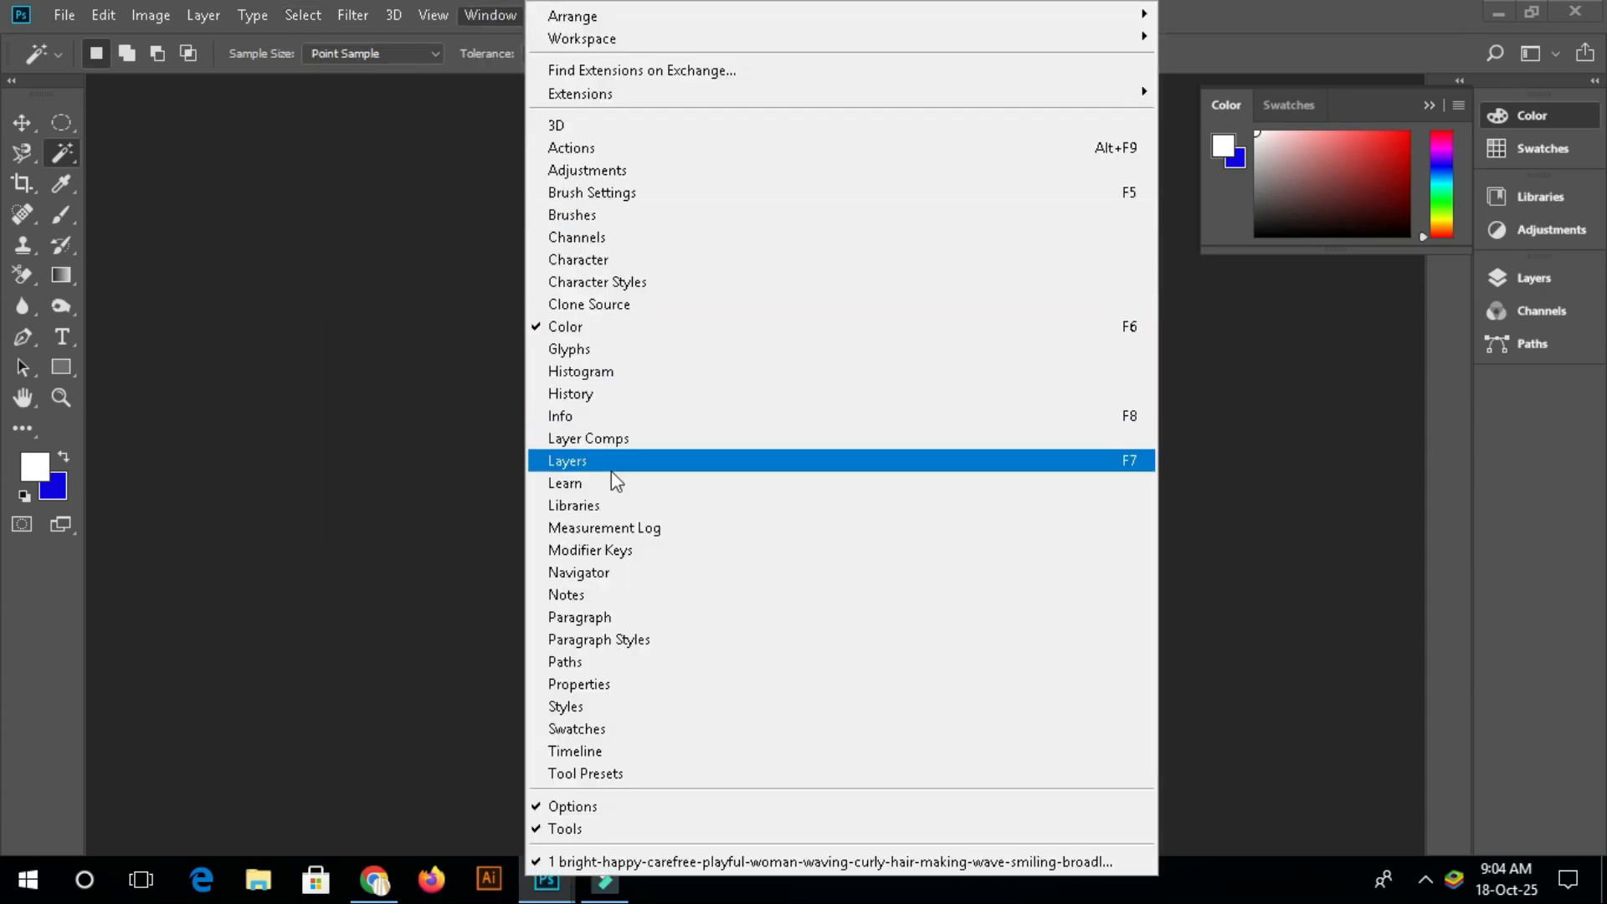
{"action": "left_click", "coordinate": [608, 469]}
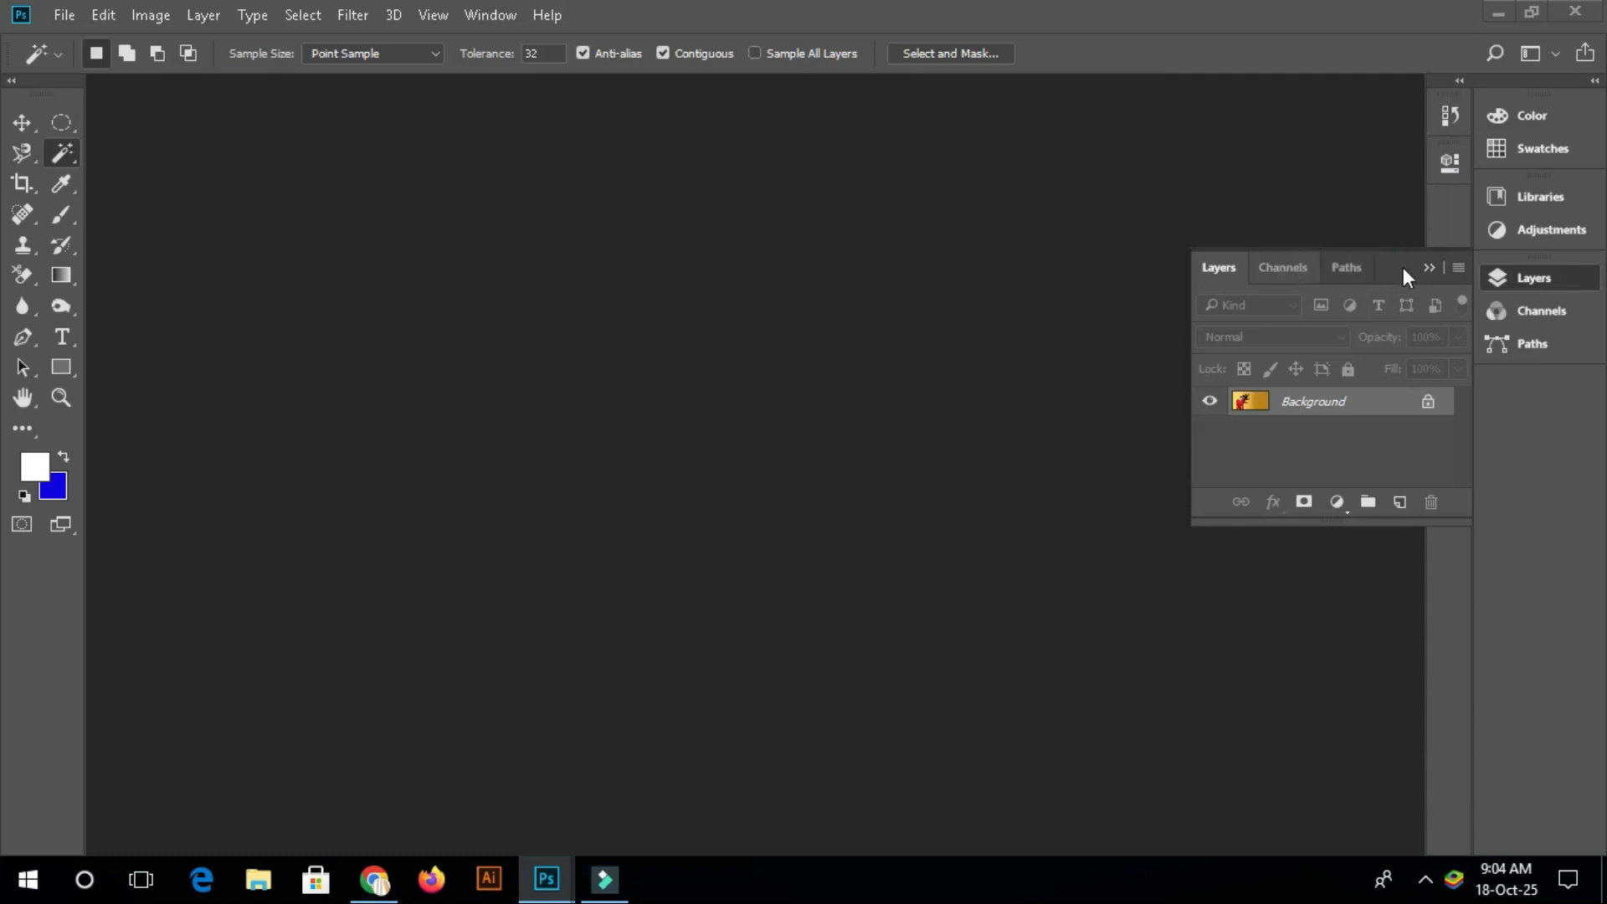
{"action": "left_click_drag", "start_coordinate": [1389, 263], "coordinate": [1537, 89]}
Bring up the Color panel and move it into the Layers group, above Layers
{"action": "left_click", "coordinate": [490, 15]}
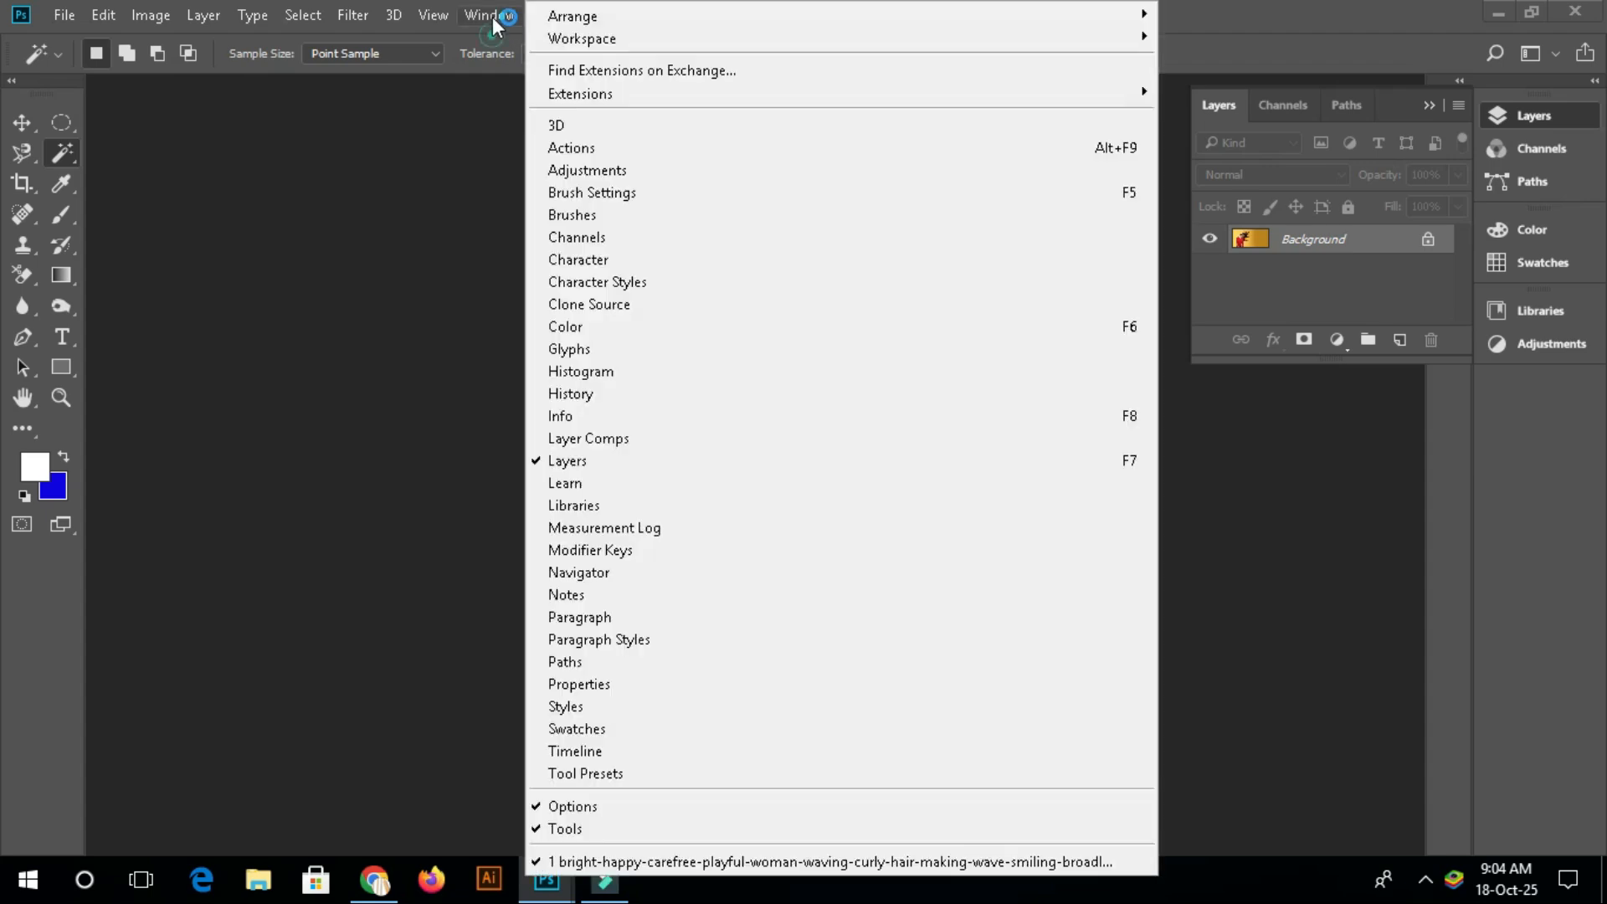
{"action": "left_click", "coordinate": [590, 316]}
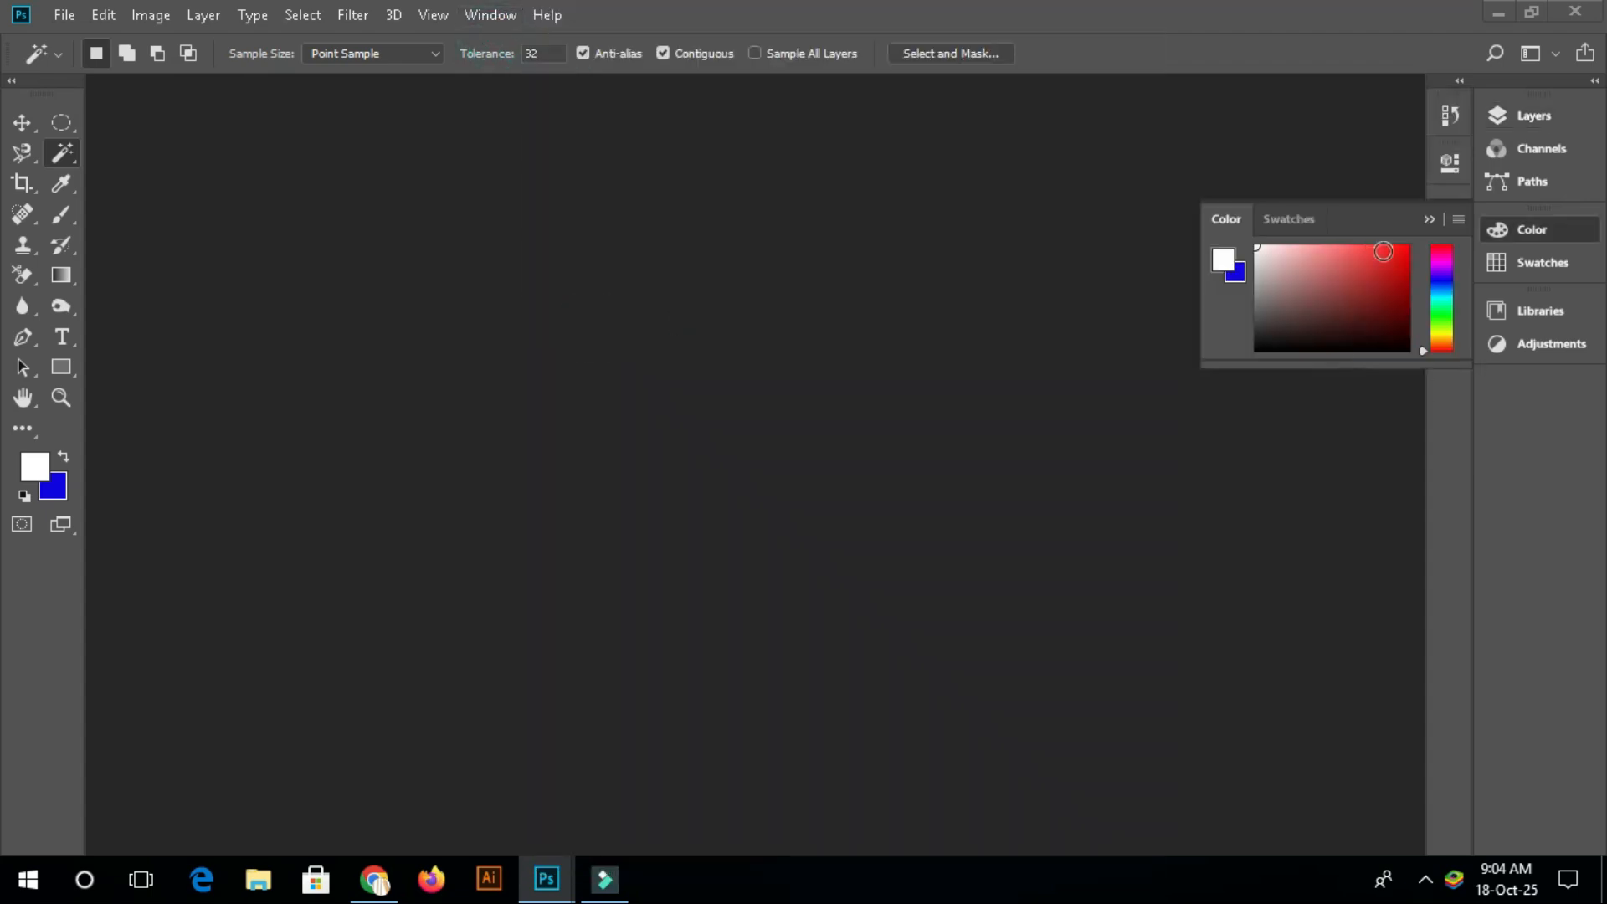
{"action": "left_click_drag", "start_coordinate": [1525, 237], "coordinate": [1519, 112]}
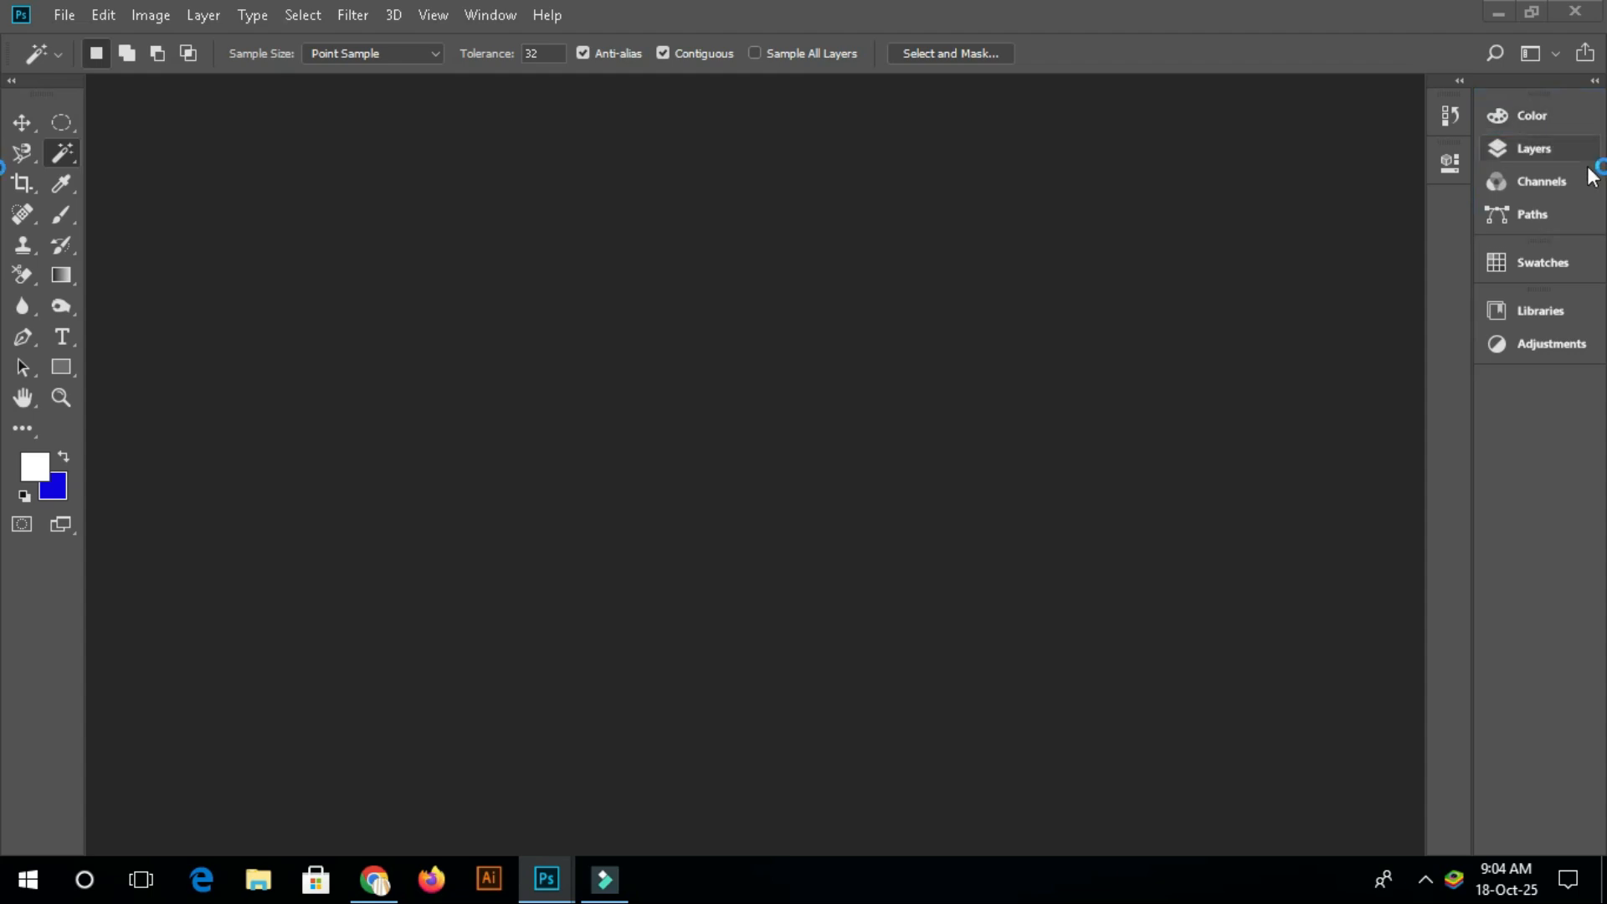
View the Color and Layers panels in turn, and collapse them back to icons
{"action": "left_click", "coordinate": [1525, 107]}
{"action": "left_click", "coordinate": [1525, 151]}
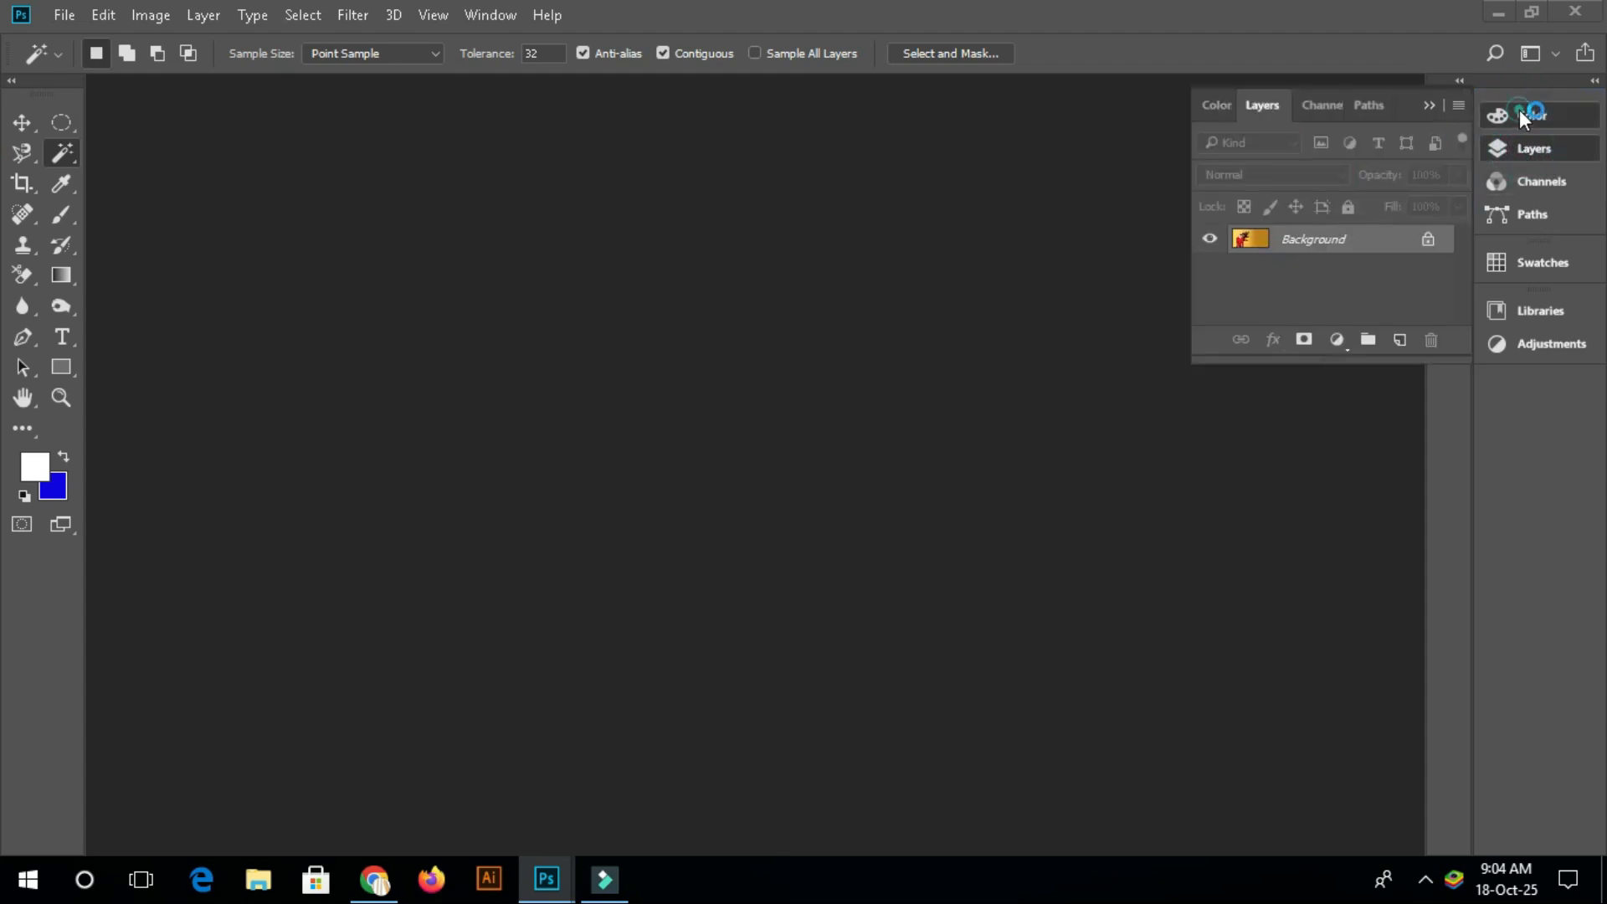
{"action": "left_click", "coordinate": [1527, 114]}
{"action": "left_click", "coordinate": [1523, 153]}
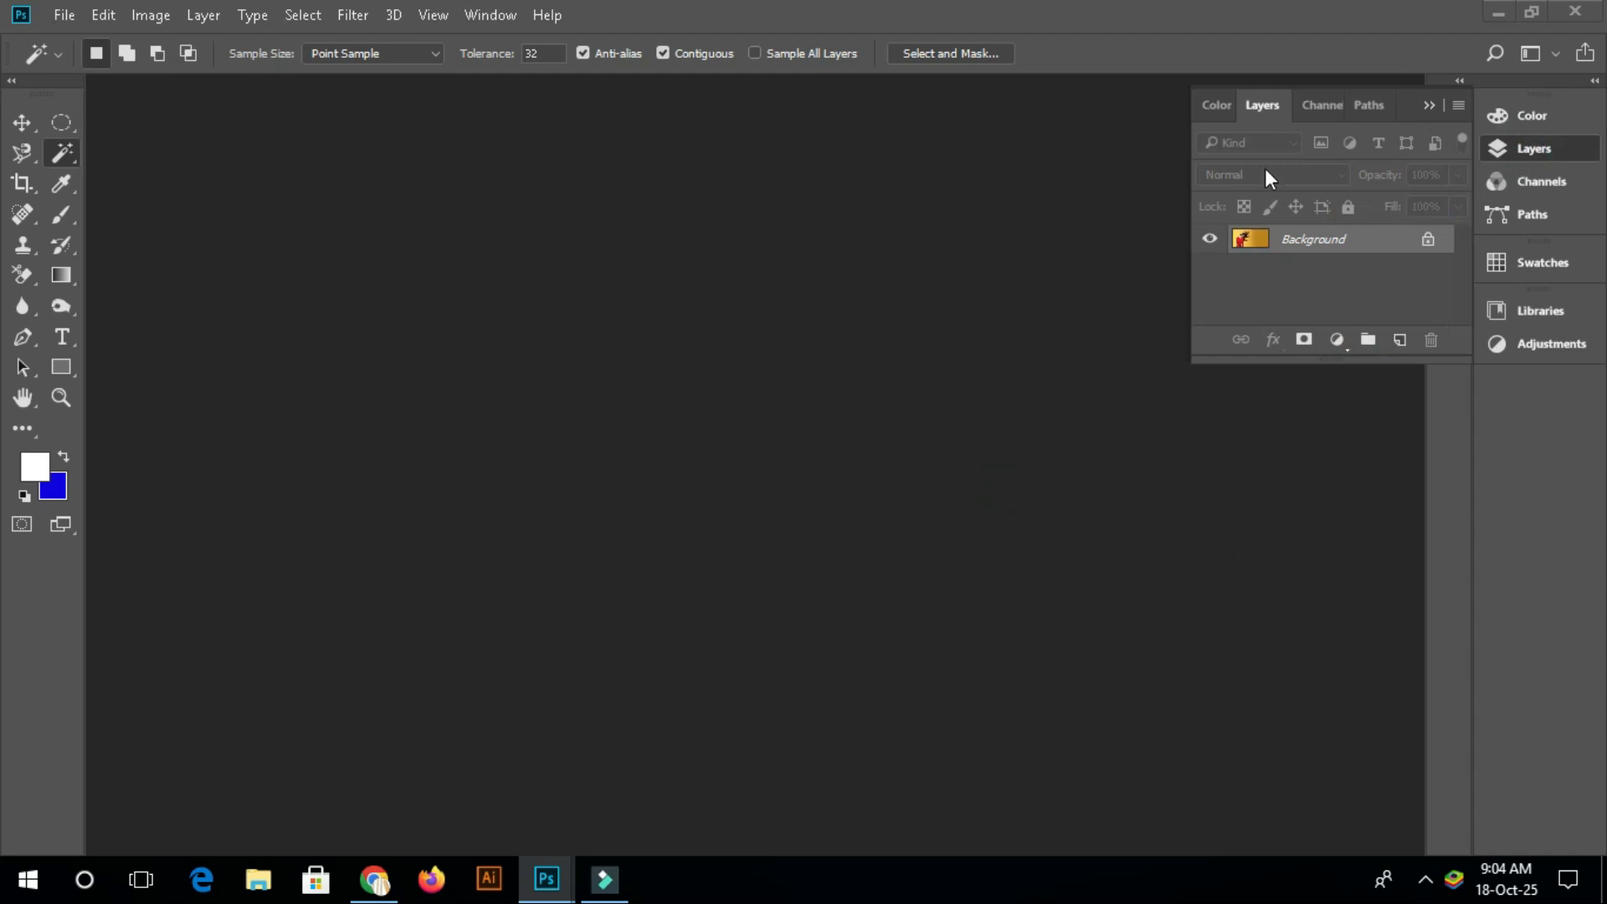
{"action": "left_click", "coordinate": [1428, 104]}
{"action": "left_click", "coordinate": [1190, 374]}
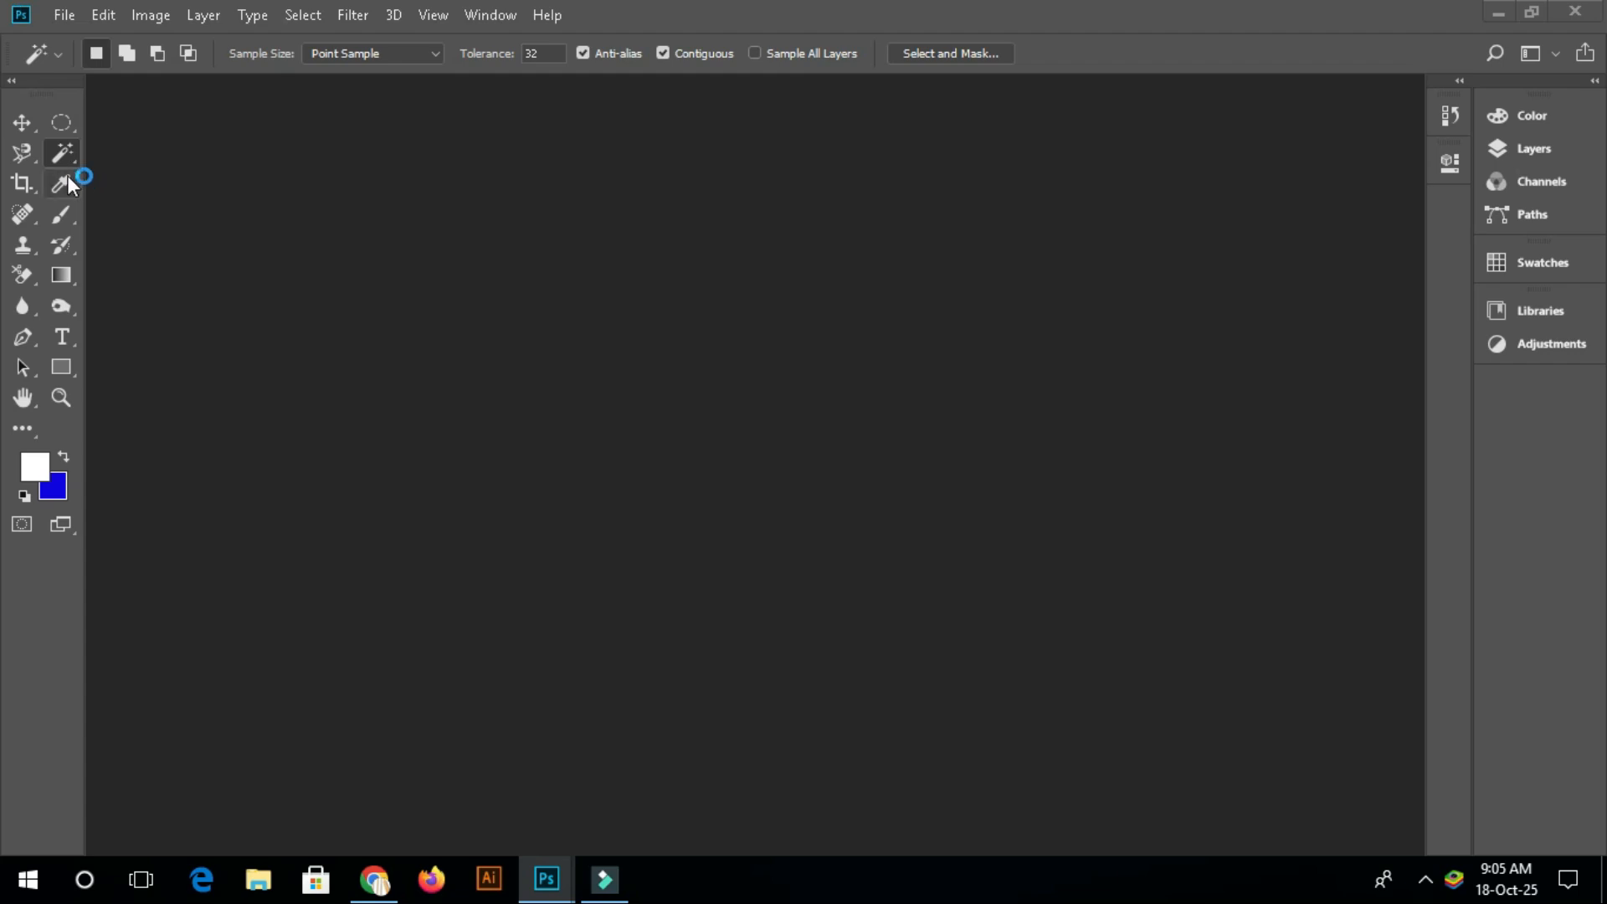
View the options of the Move tool and of the Elliptical Marquee tool
{"action": "left_click", "coordinate": [21, 125]}
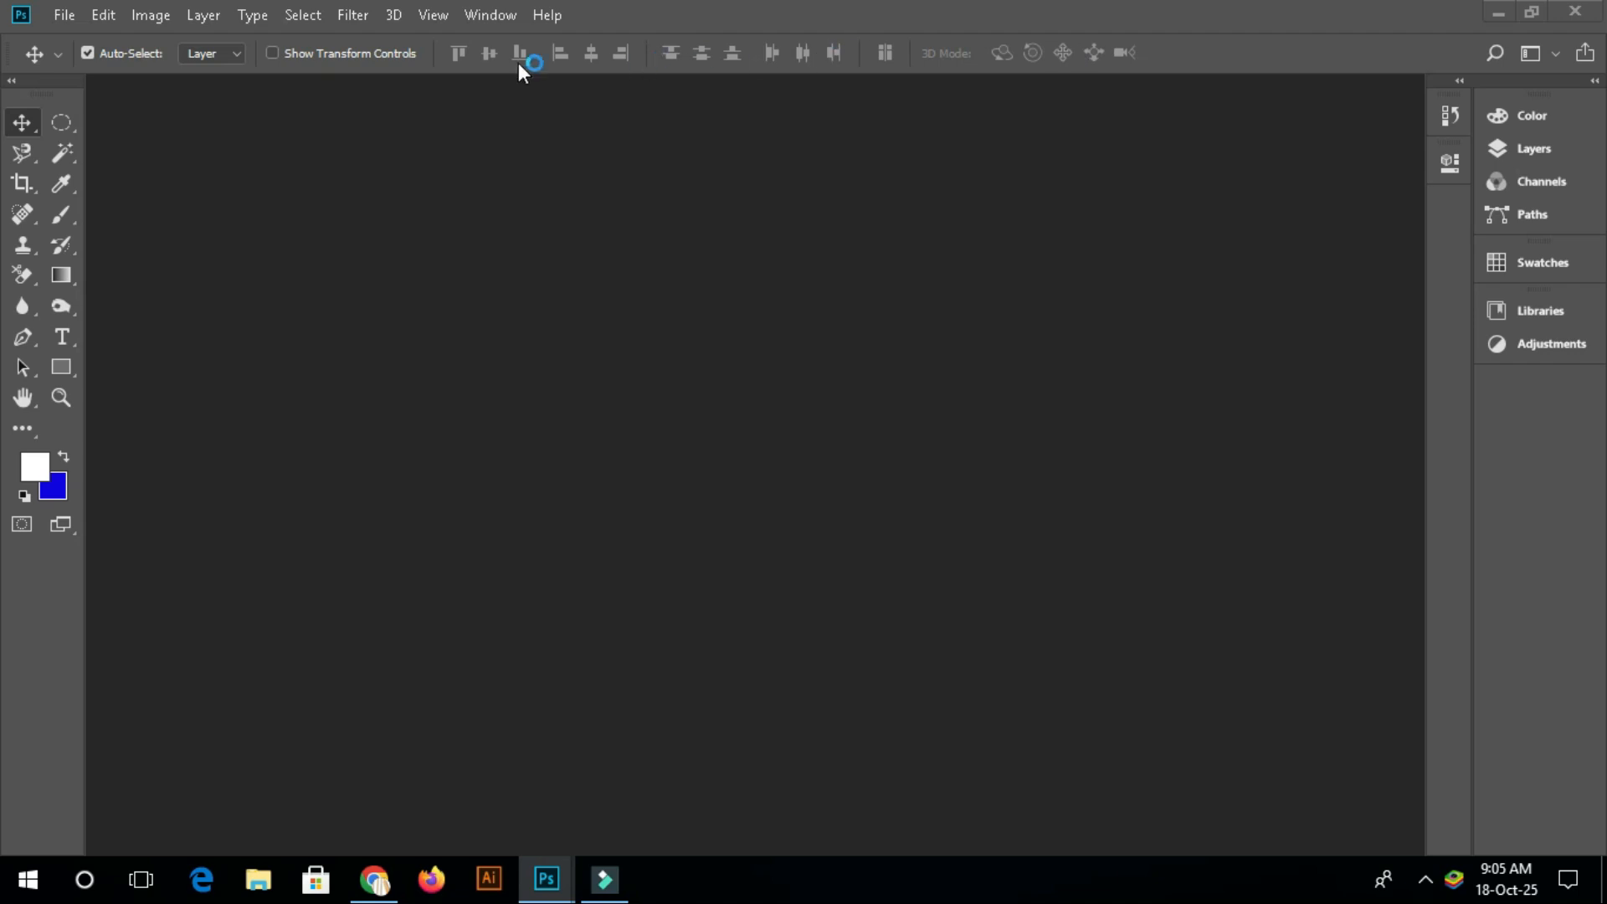
{"action": "left_click", "coordinate": [59, 128]}
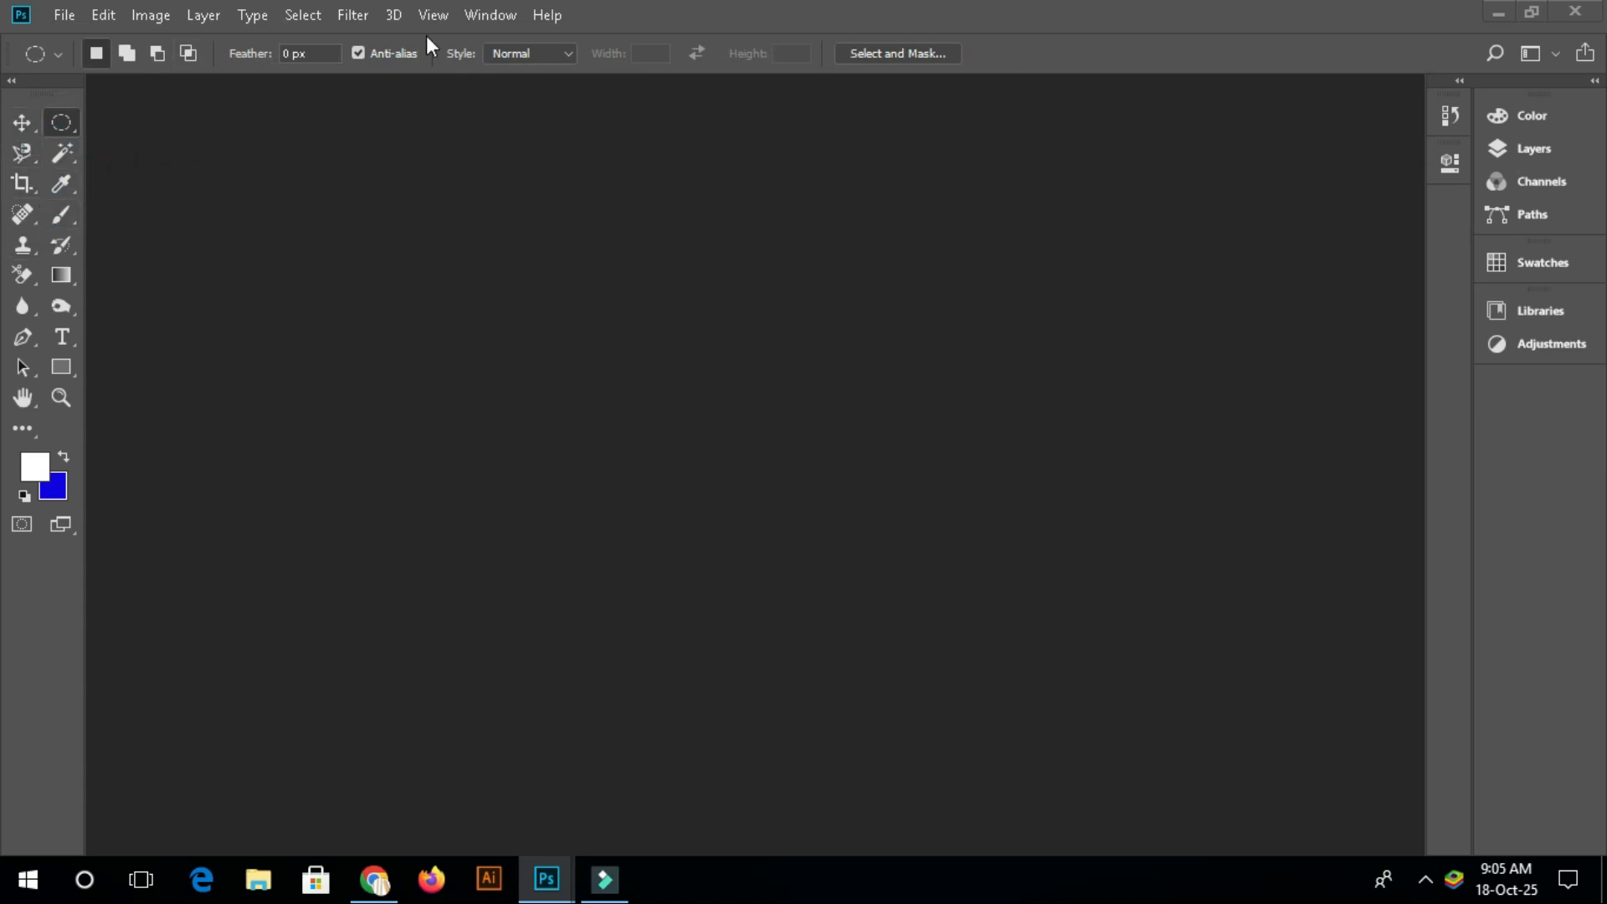
Hide the Tools panel and show it again
{"action": "left_click", "coordinate": [492, 17]}
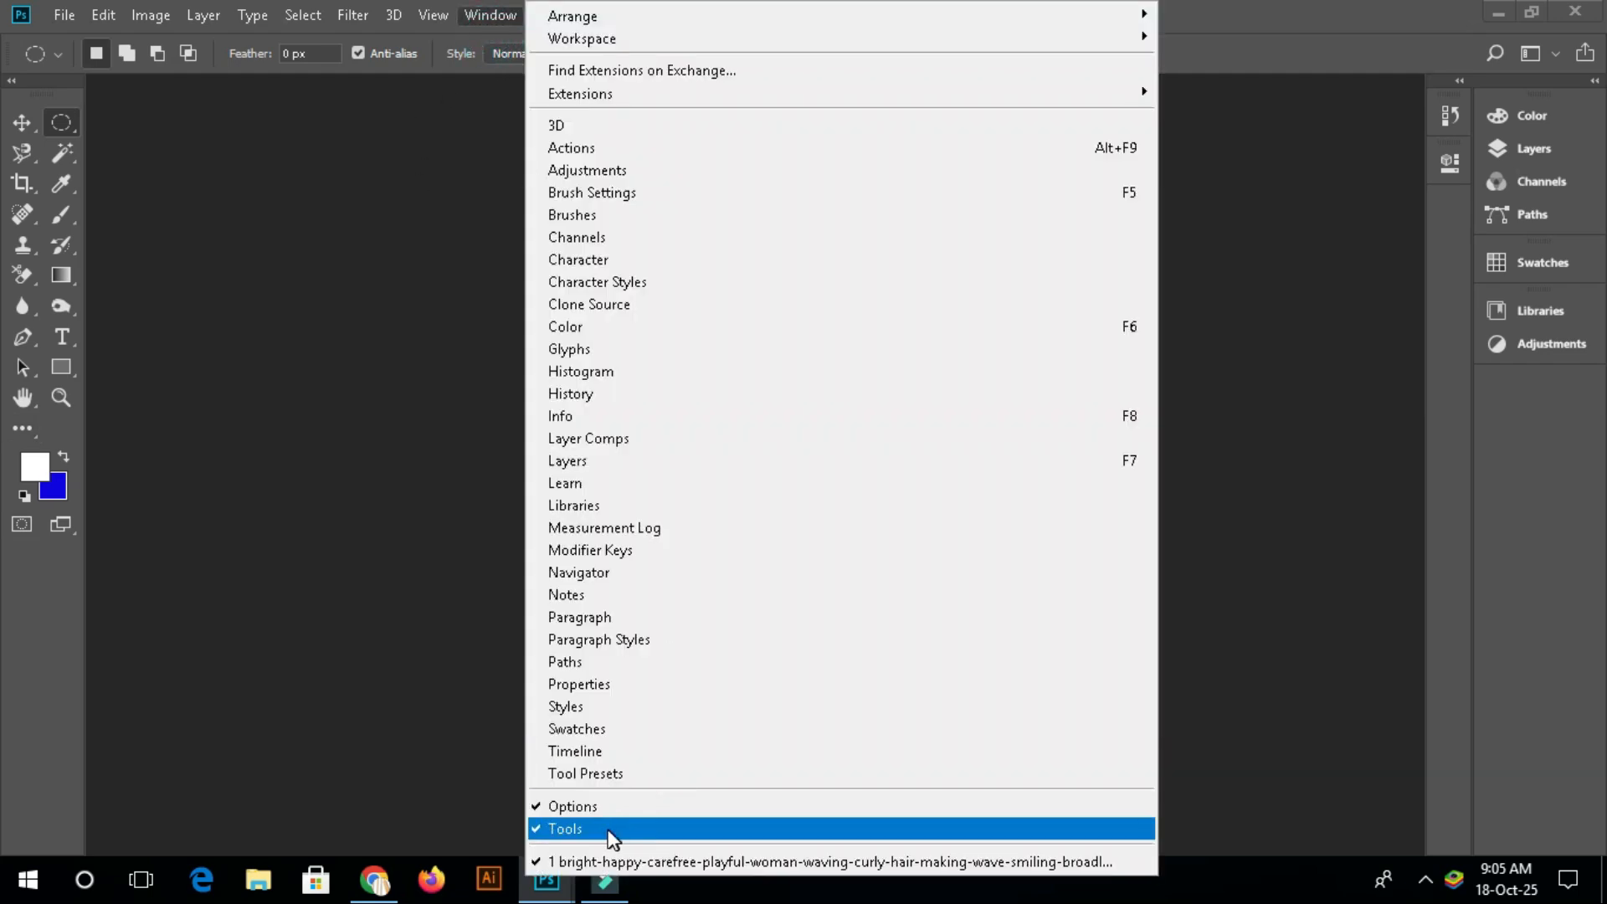
{"action": "left_click", "coordinate": [540, 831]}
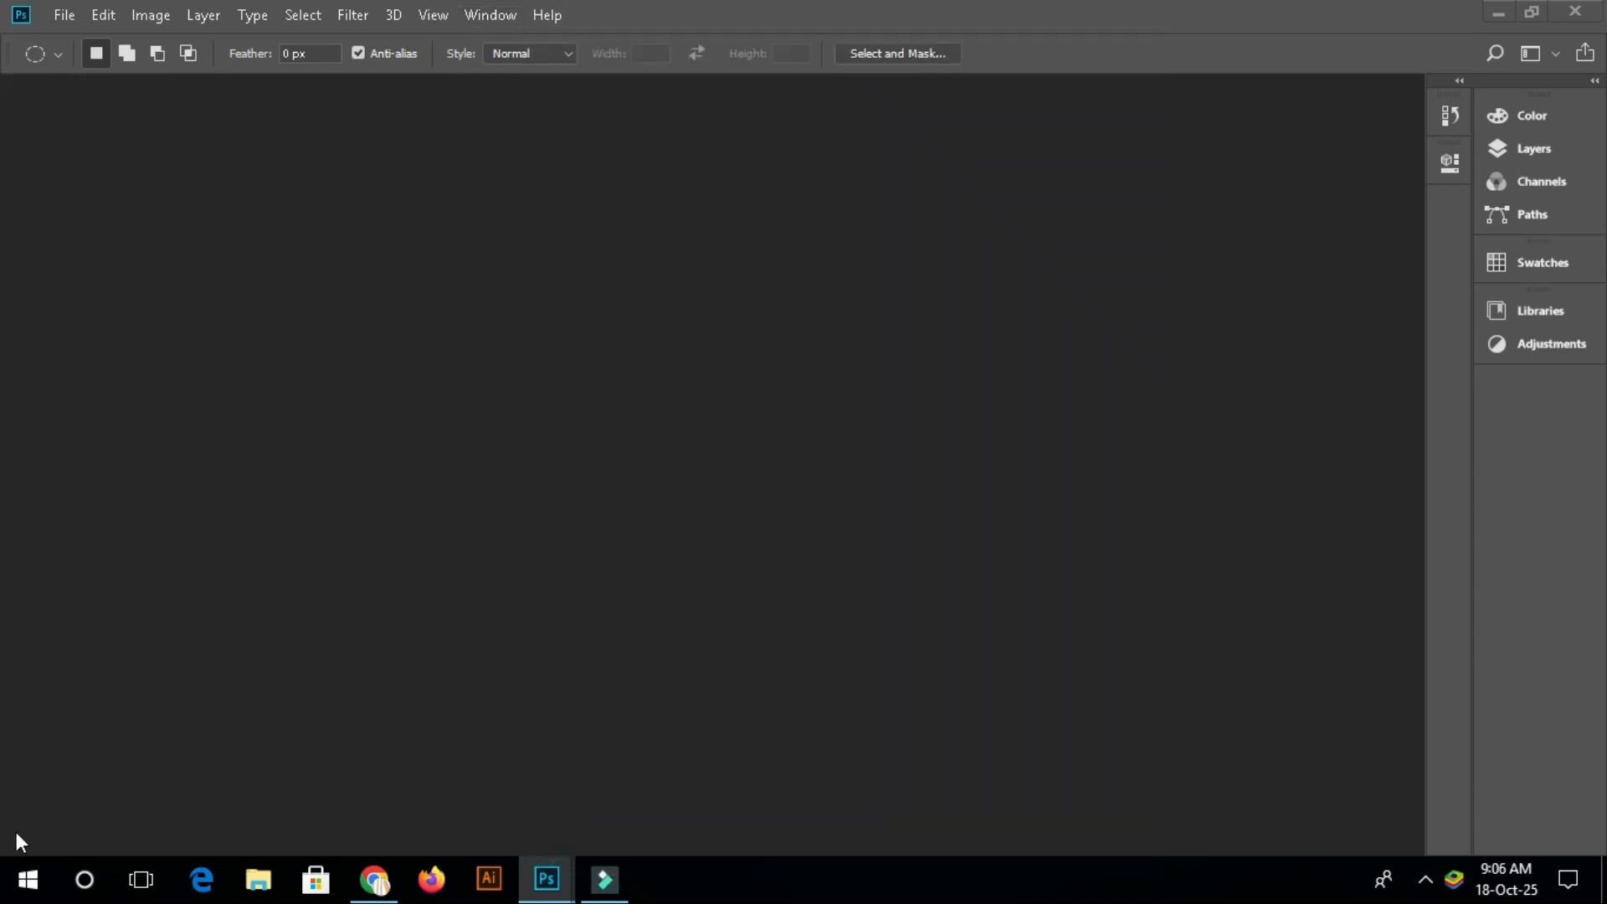
{"action": "left_click", "coordinate": [485, 15]}
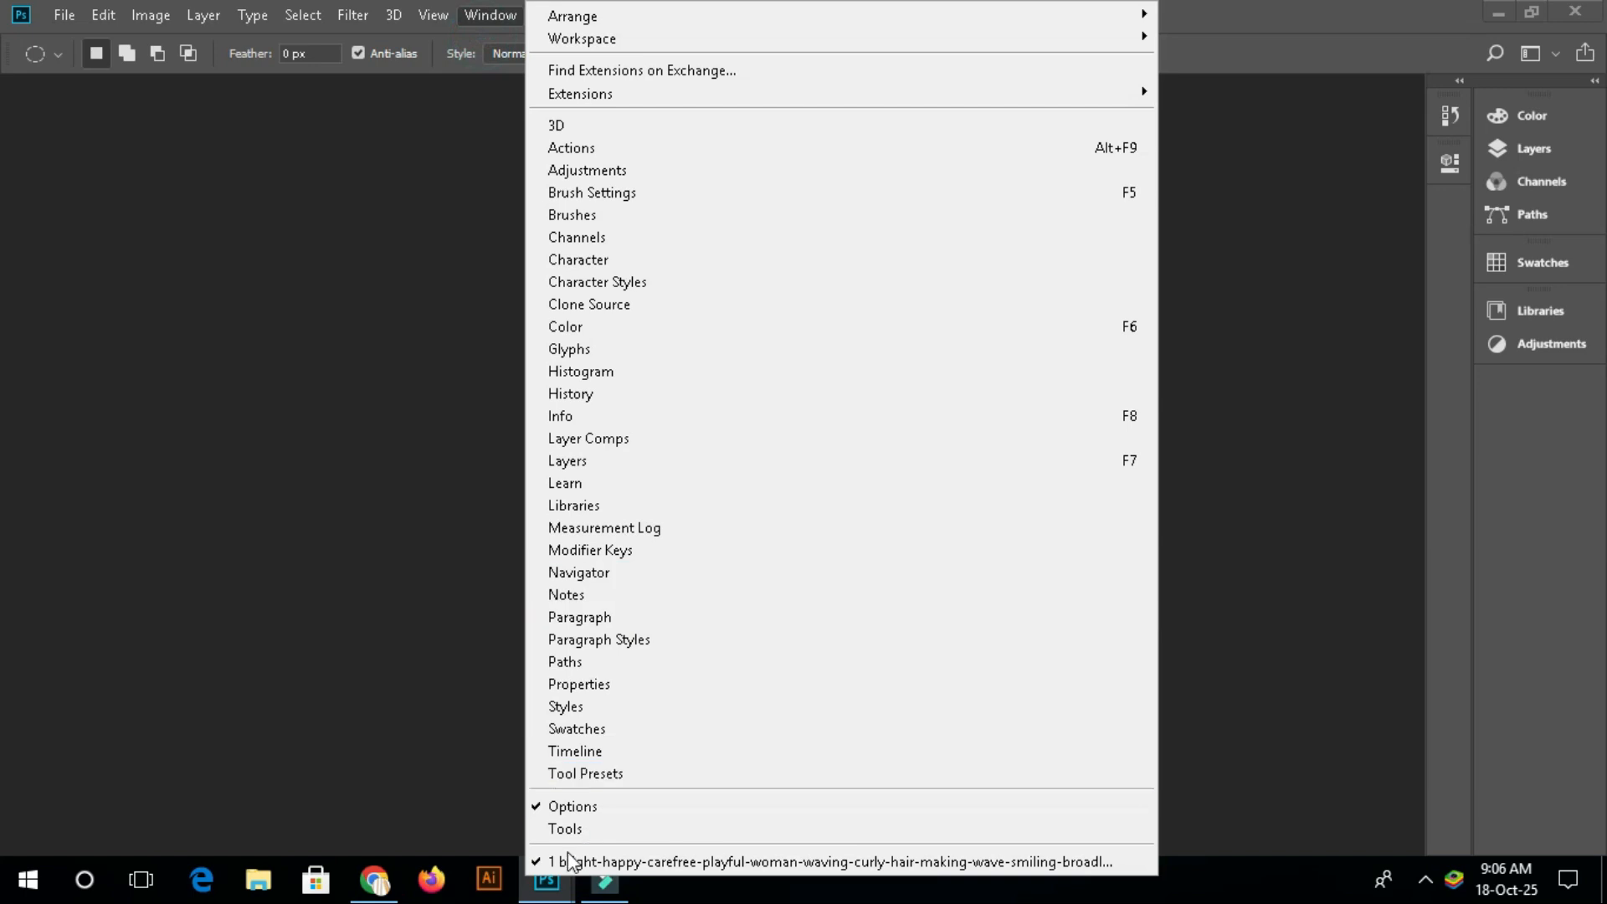
{"action": "left_click", "coordinate": [556, 831]}
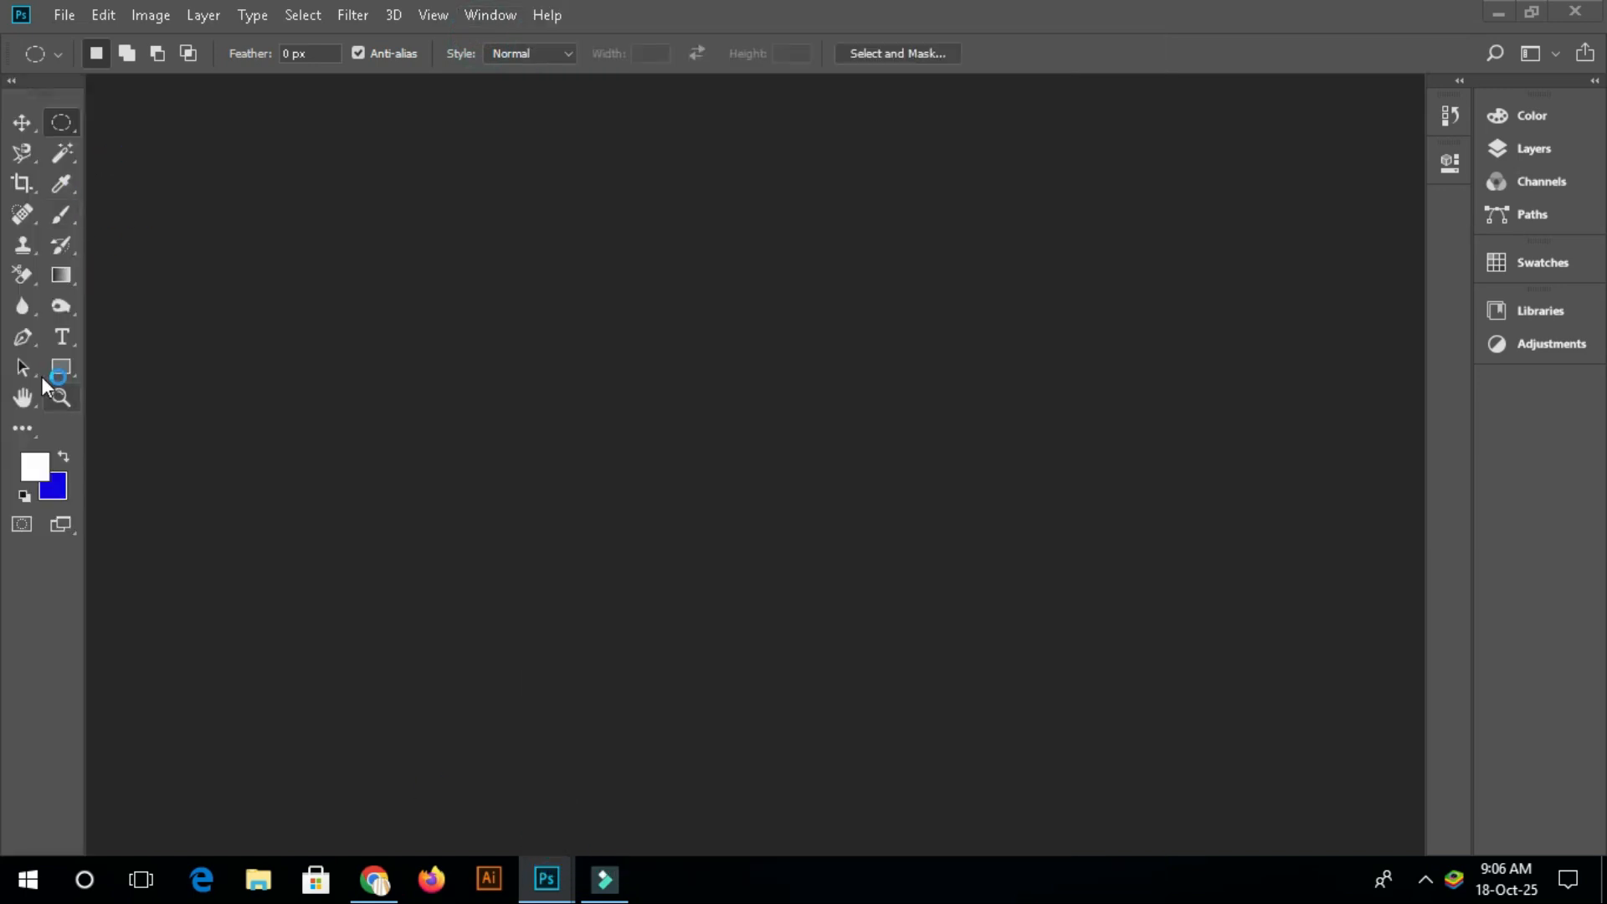
Hide the tool options bar and show it again
{"action": "left_click", "coordinate": [483, 17]}
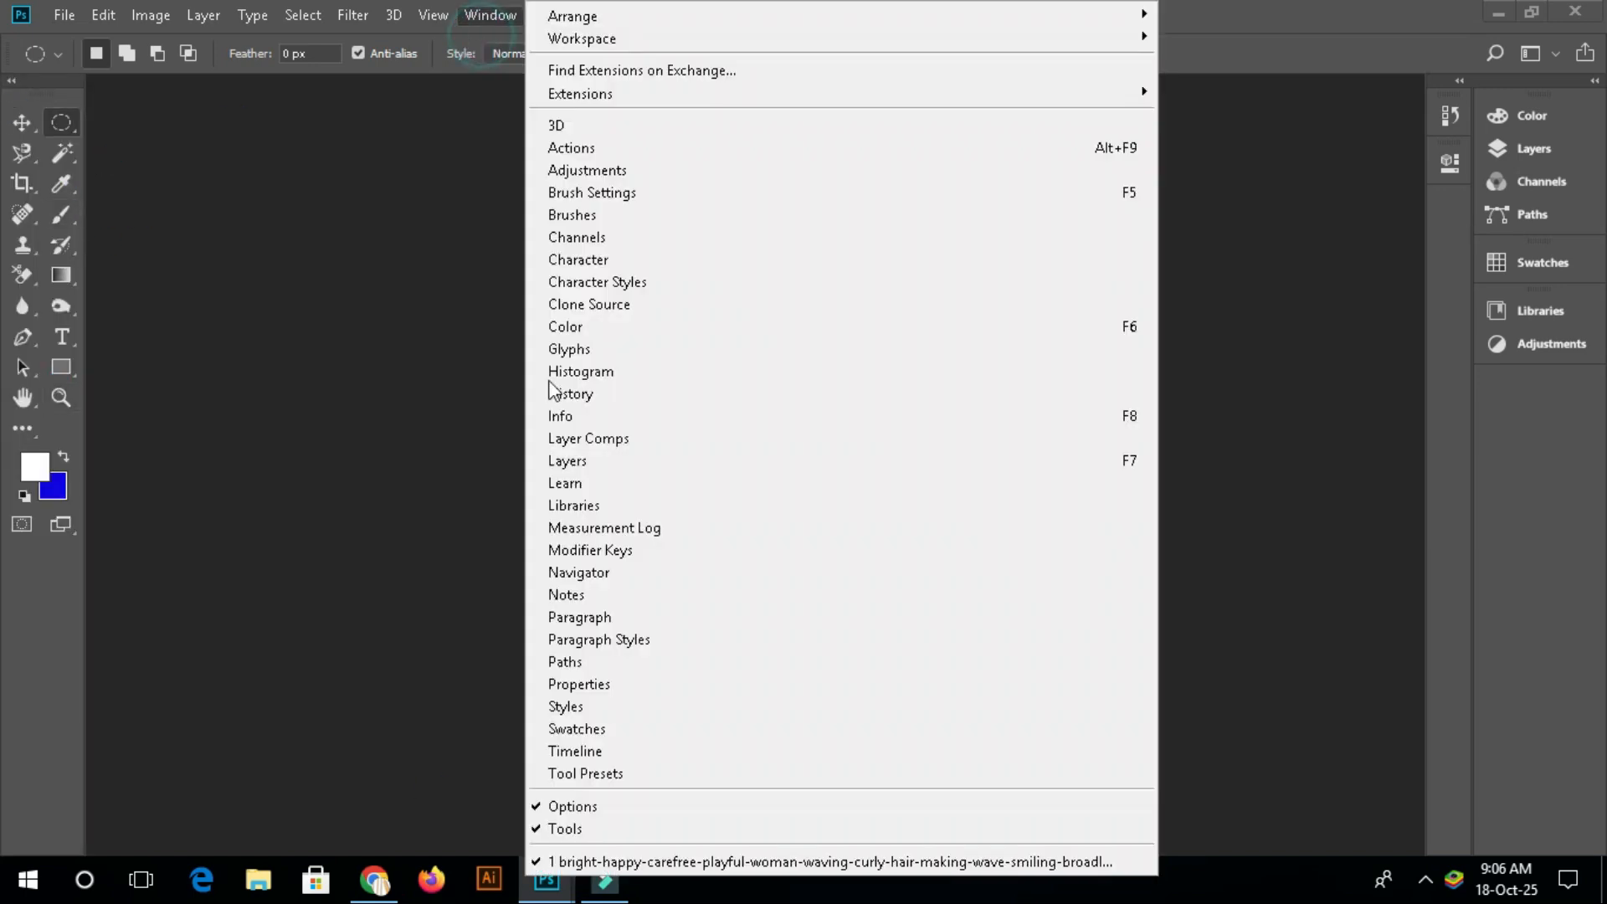
{"action": "left_click", "coordinate": [549, 806]}
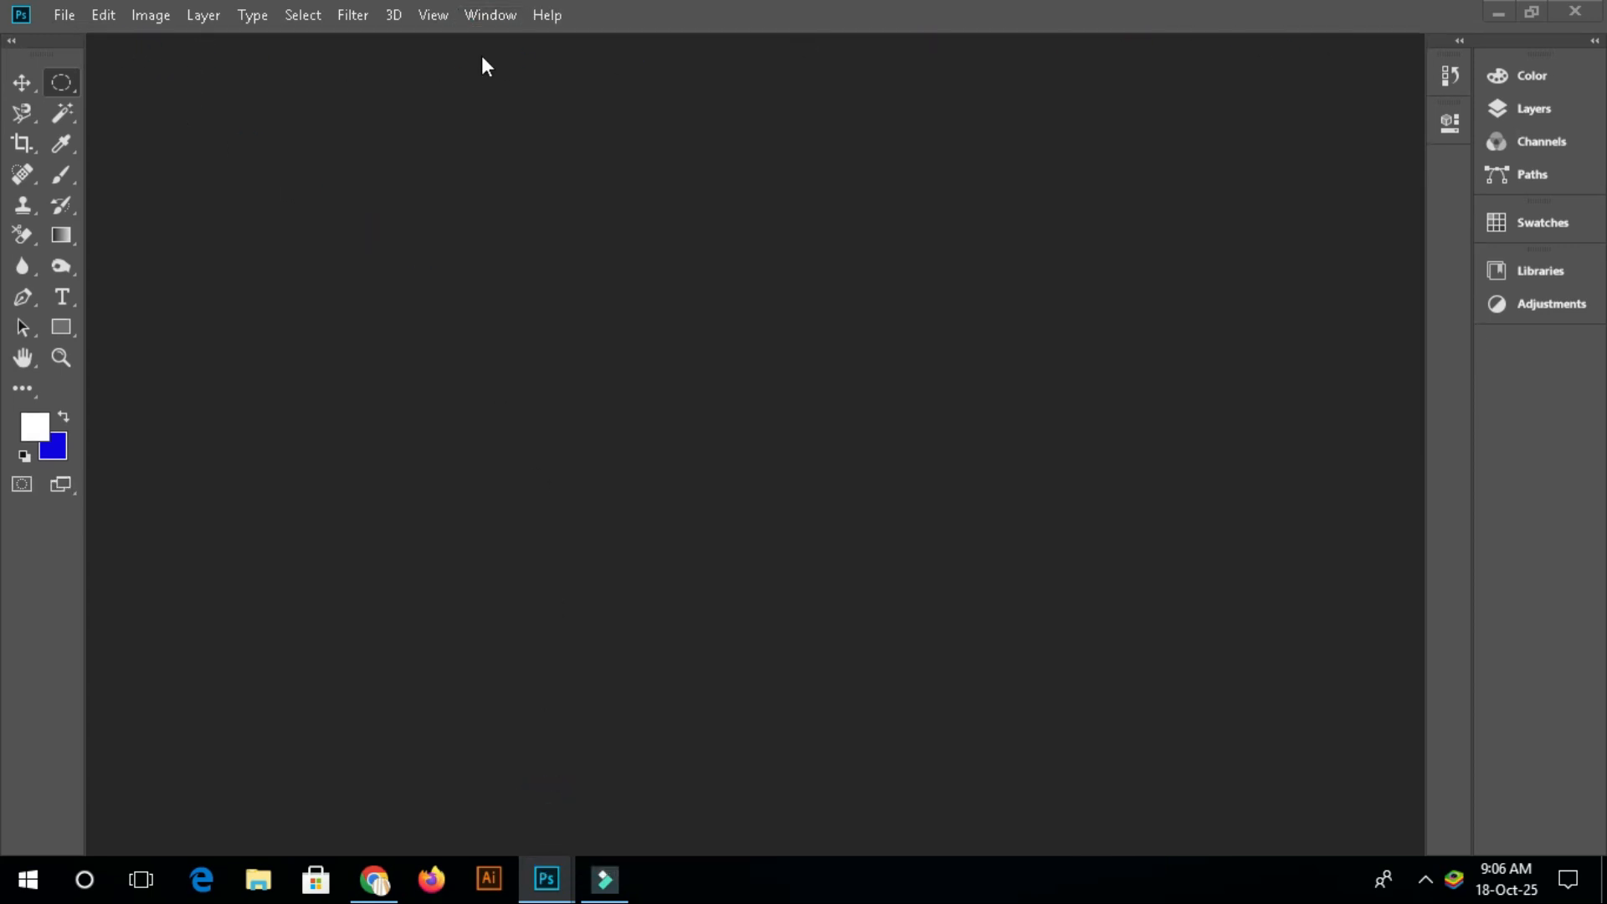
{"action": "left_click", "coordinate": [504, 17]}
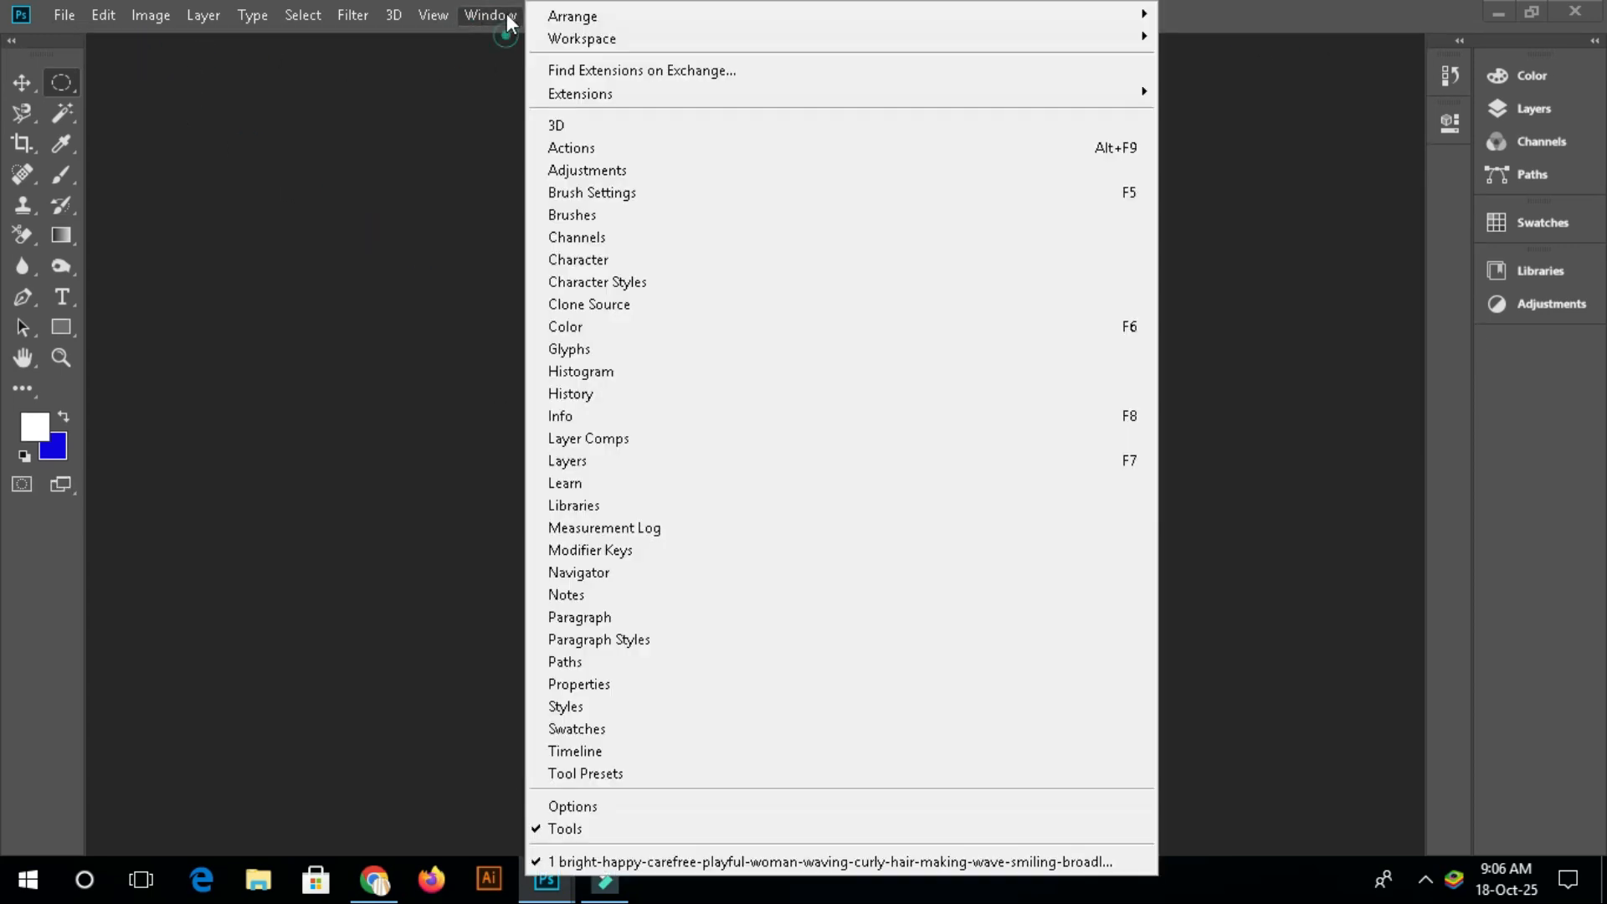
{"action": "left_click", "coordinate": [576, 807]}
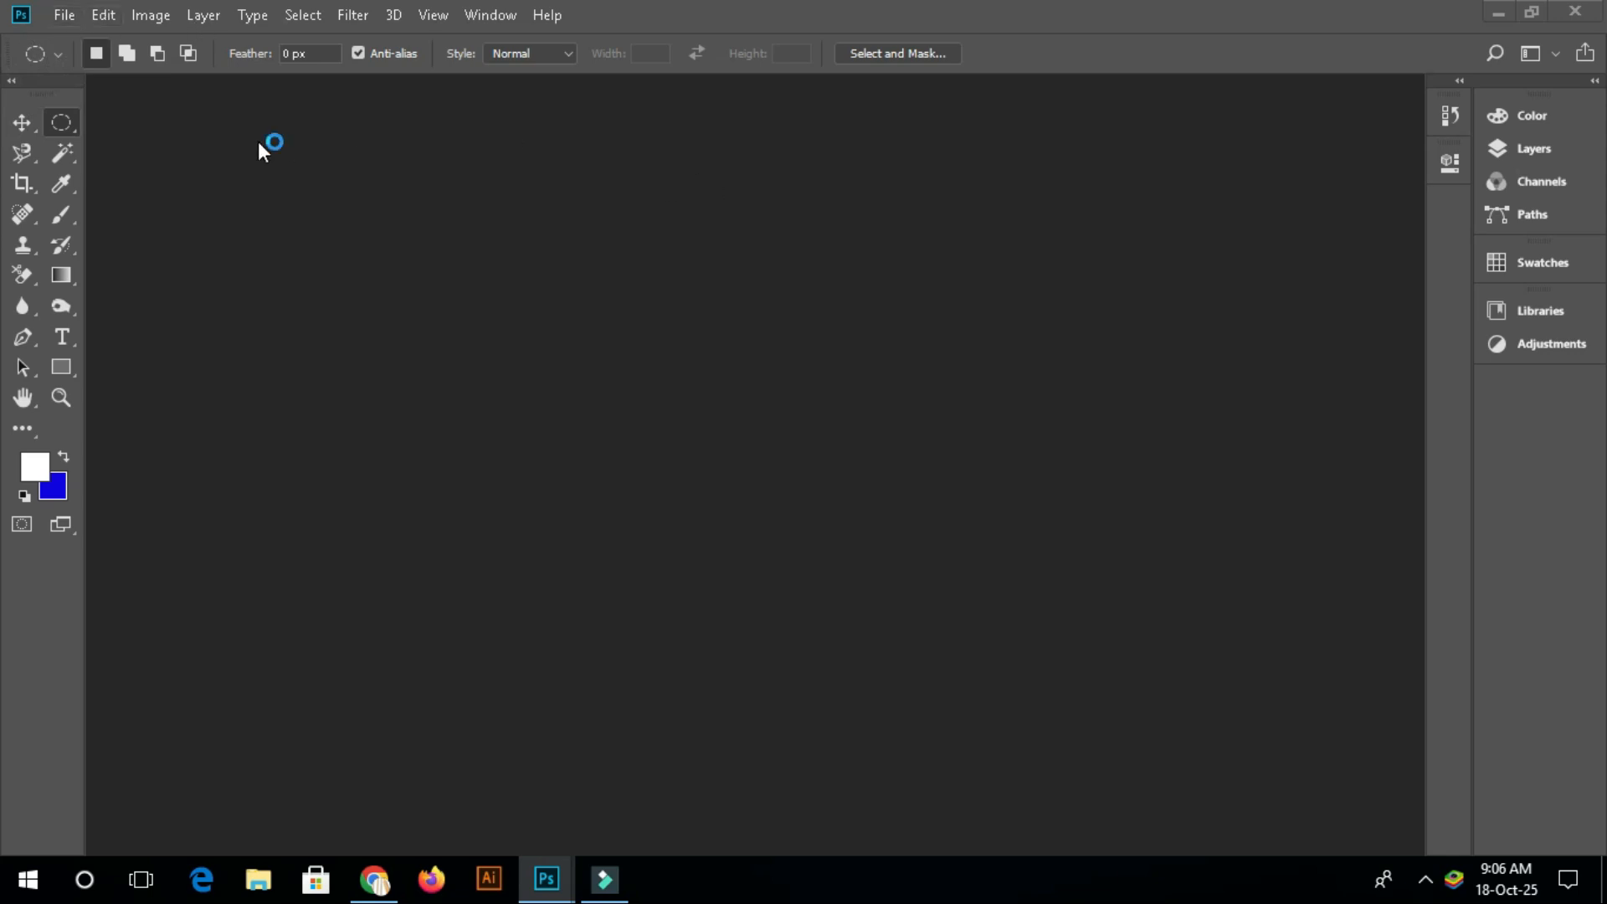
Start a new document and set its width to 55 inches and its height to 105 inches
{"action": "left_click", "coordinate": [65, 15]}
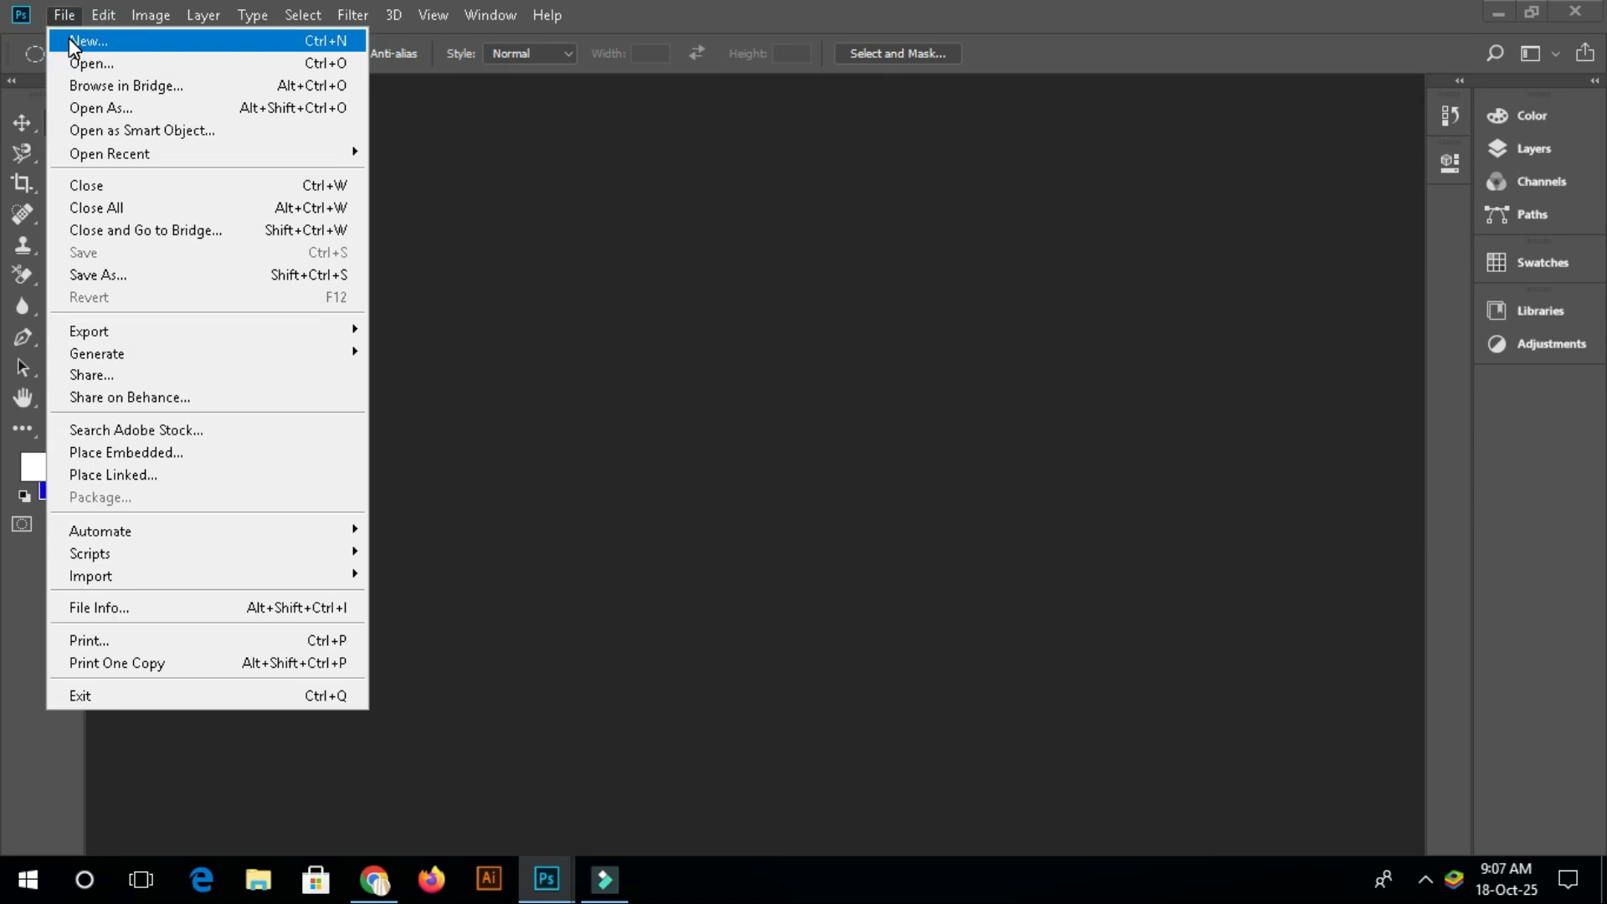
{"action": "left_click", "coordinate": [131, 44]}
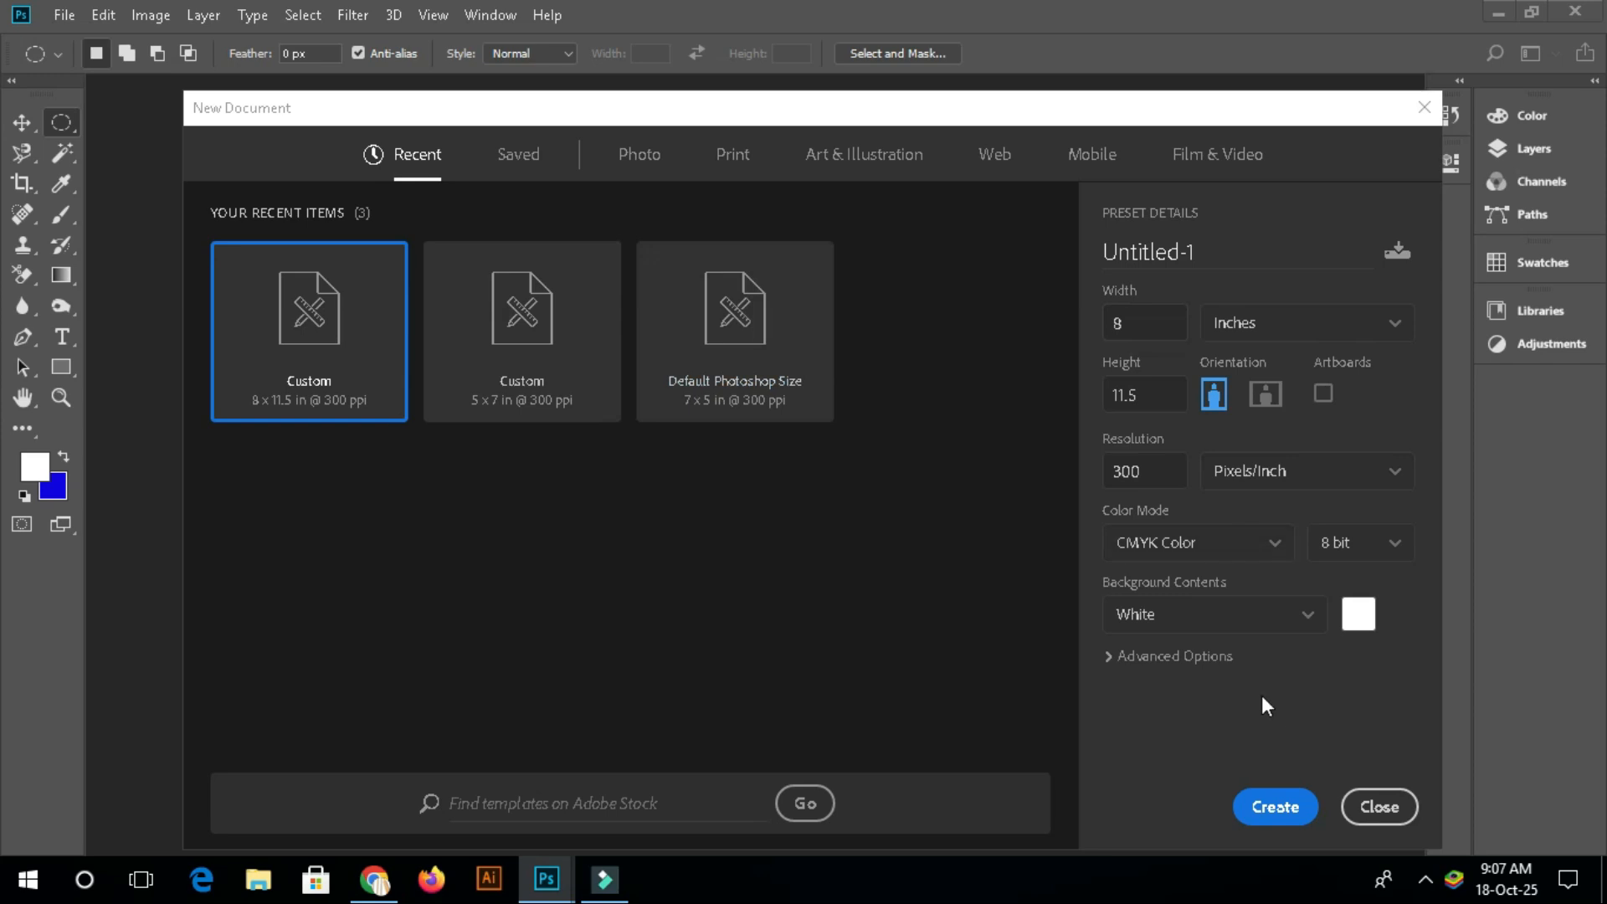
{"action": "left_click", "coordinate": [1114, 312]}
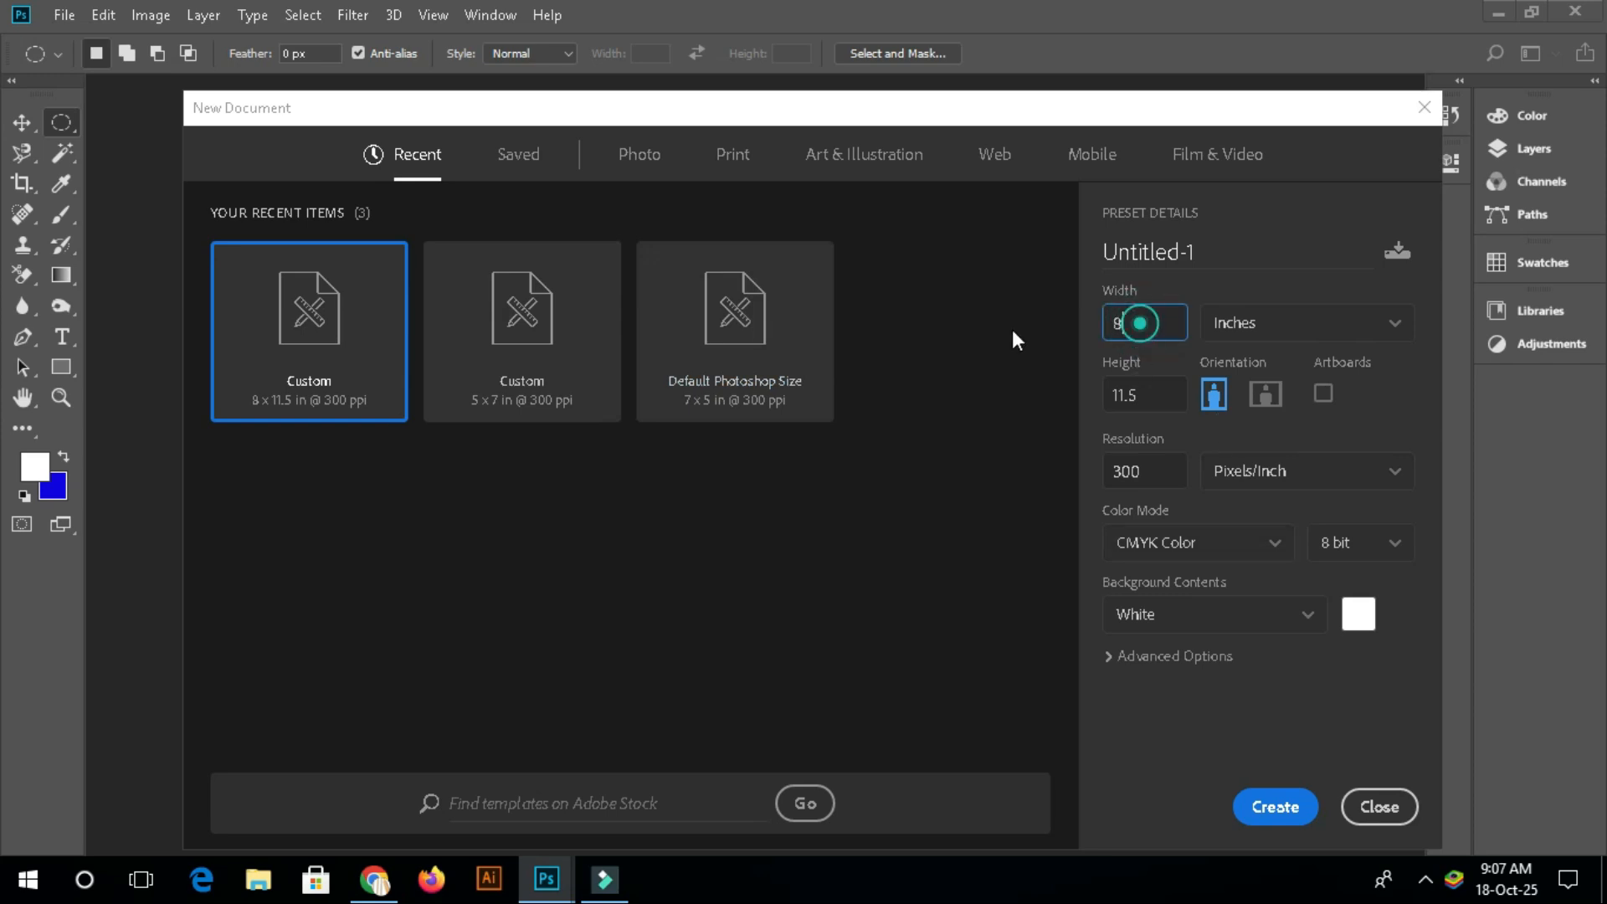
{"action": "key", "text": "Delete"}
{"action": "type", "text": "55"}
{"action": "left_click", "coordinate": [1151, 387]}
{"action": "double_click", "coordinate": [1151, 387]}
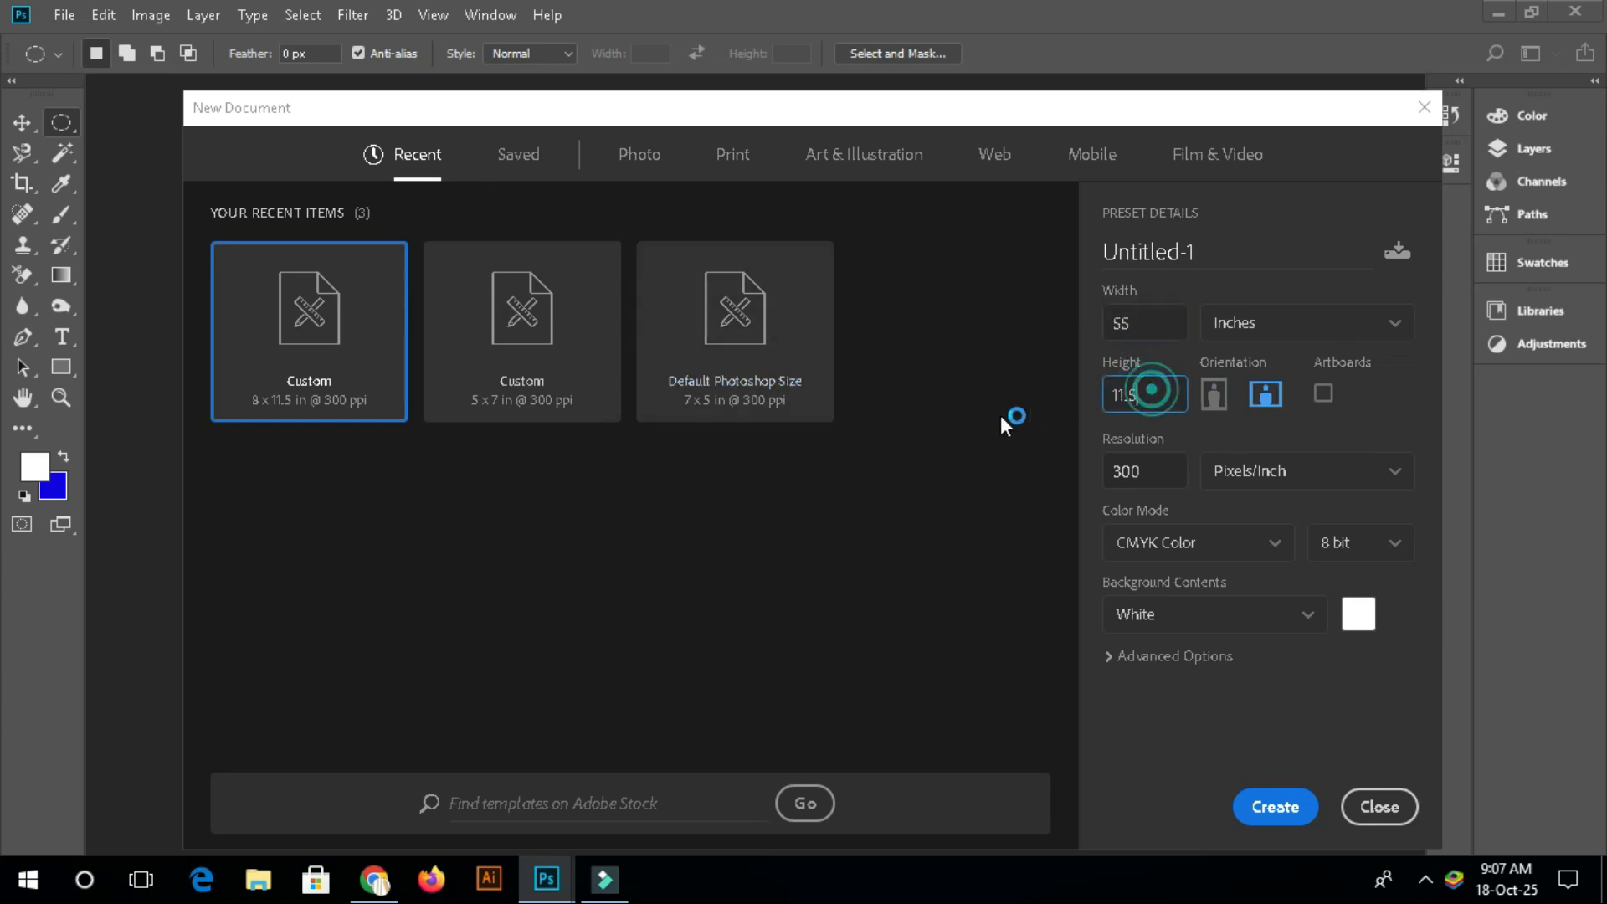
{"action": "type", "text": "105"}
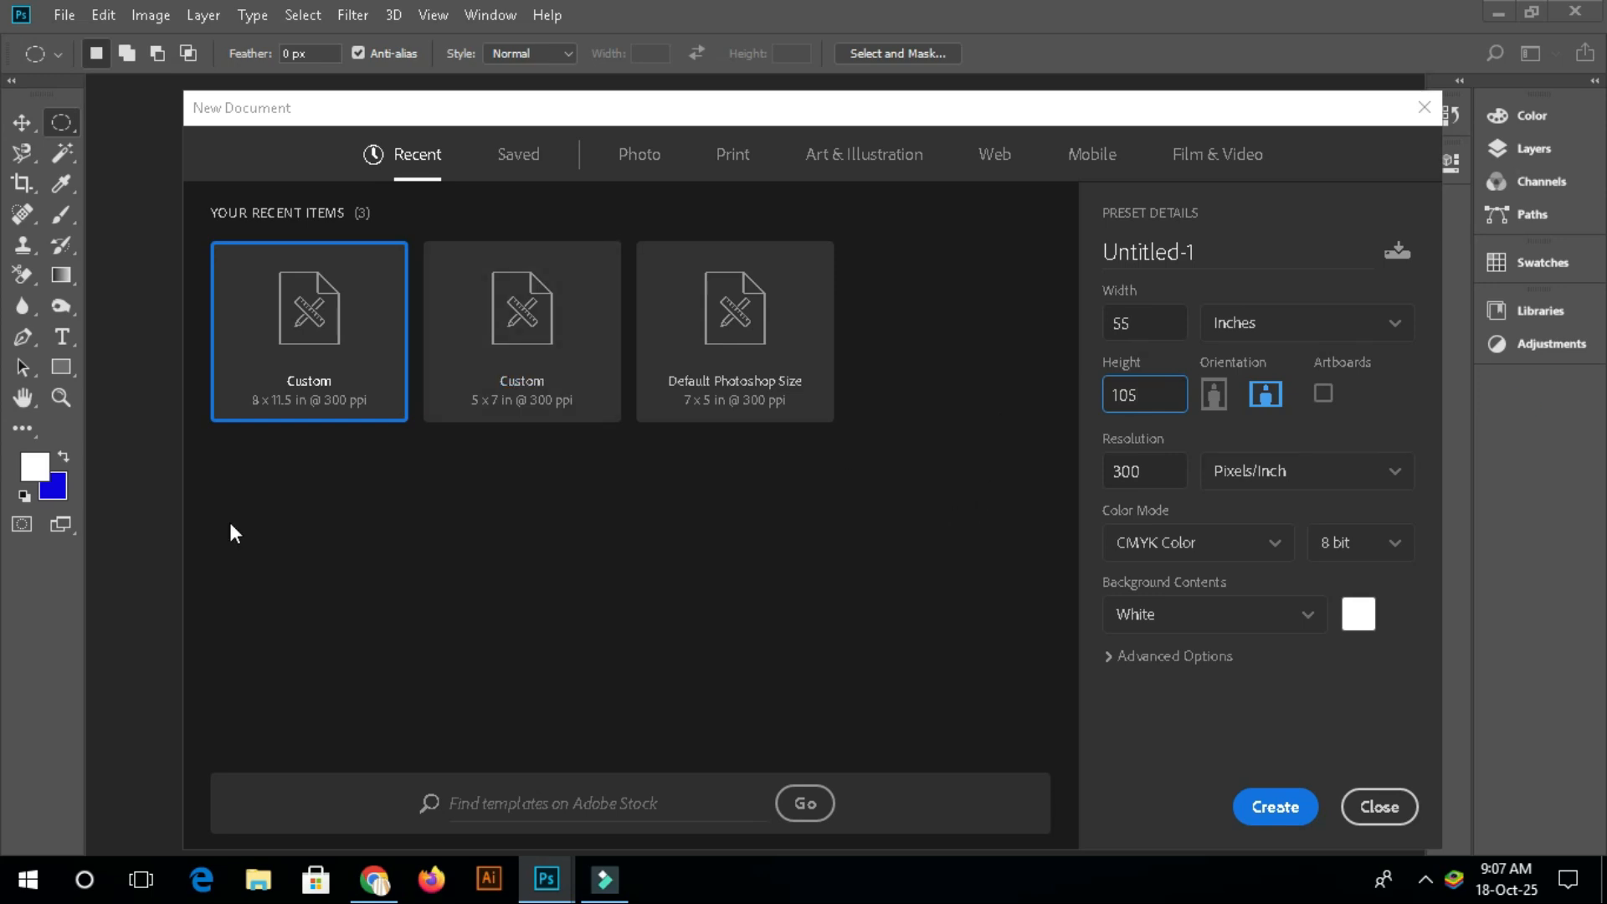
Set the new document's width to 8.2 inches and its height to 11.5 inches, in portrait orientation
{"action": "left_click", "coordinate": [1146, 324]}
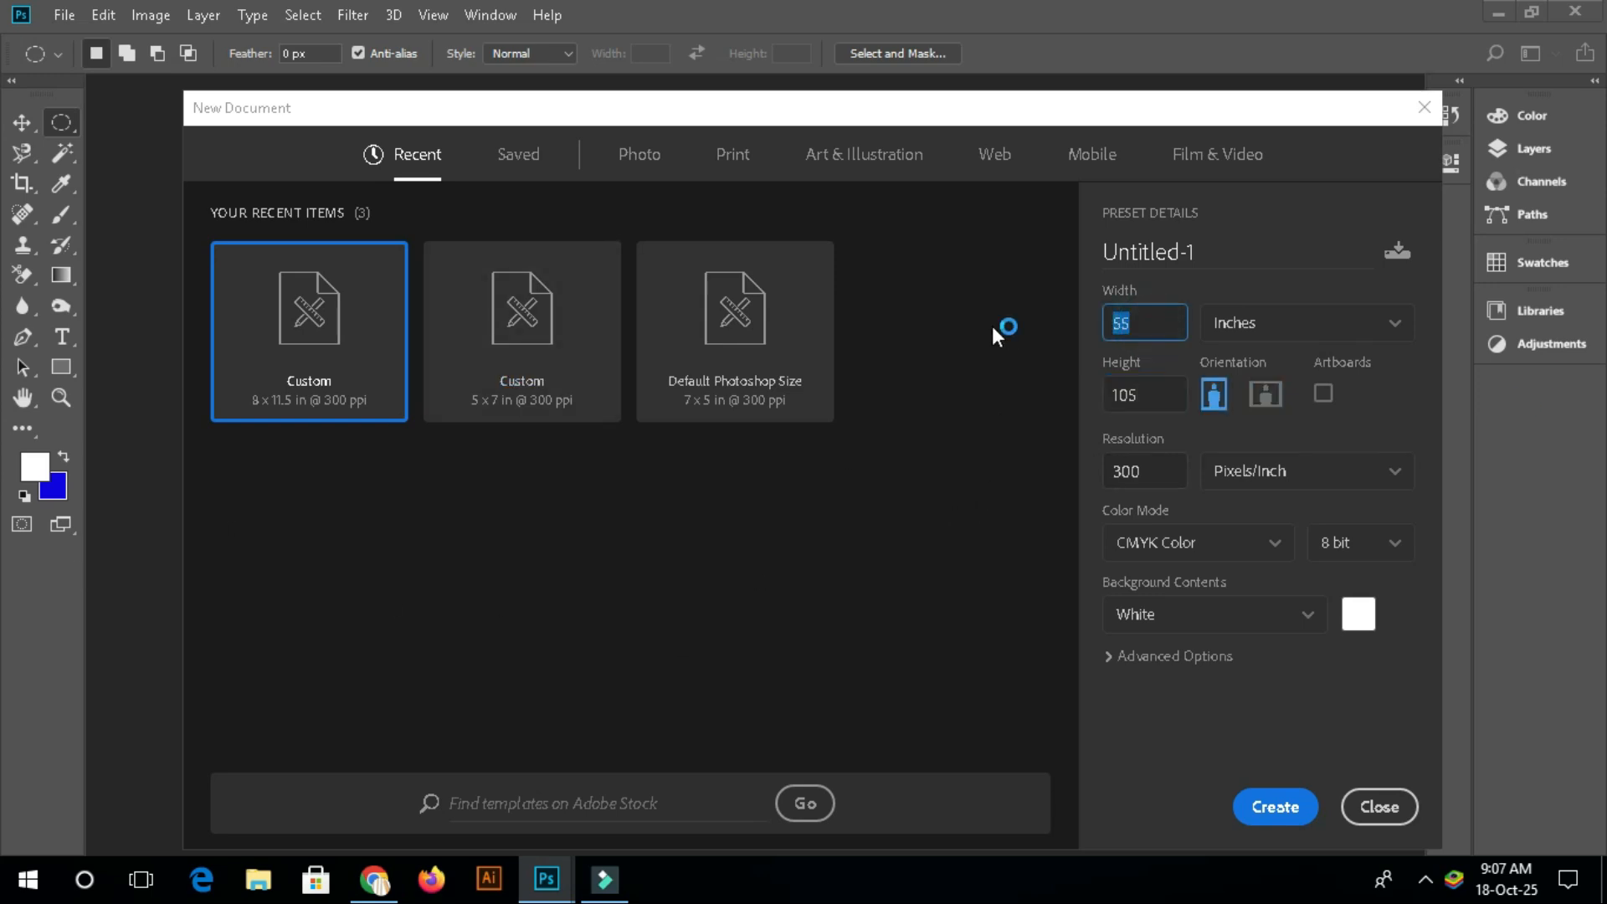
{"action": "type", "text": "8.2"}
{"action": "key", "text": "Tab"}
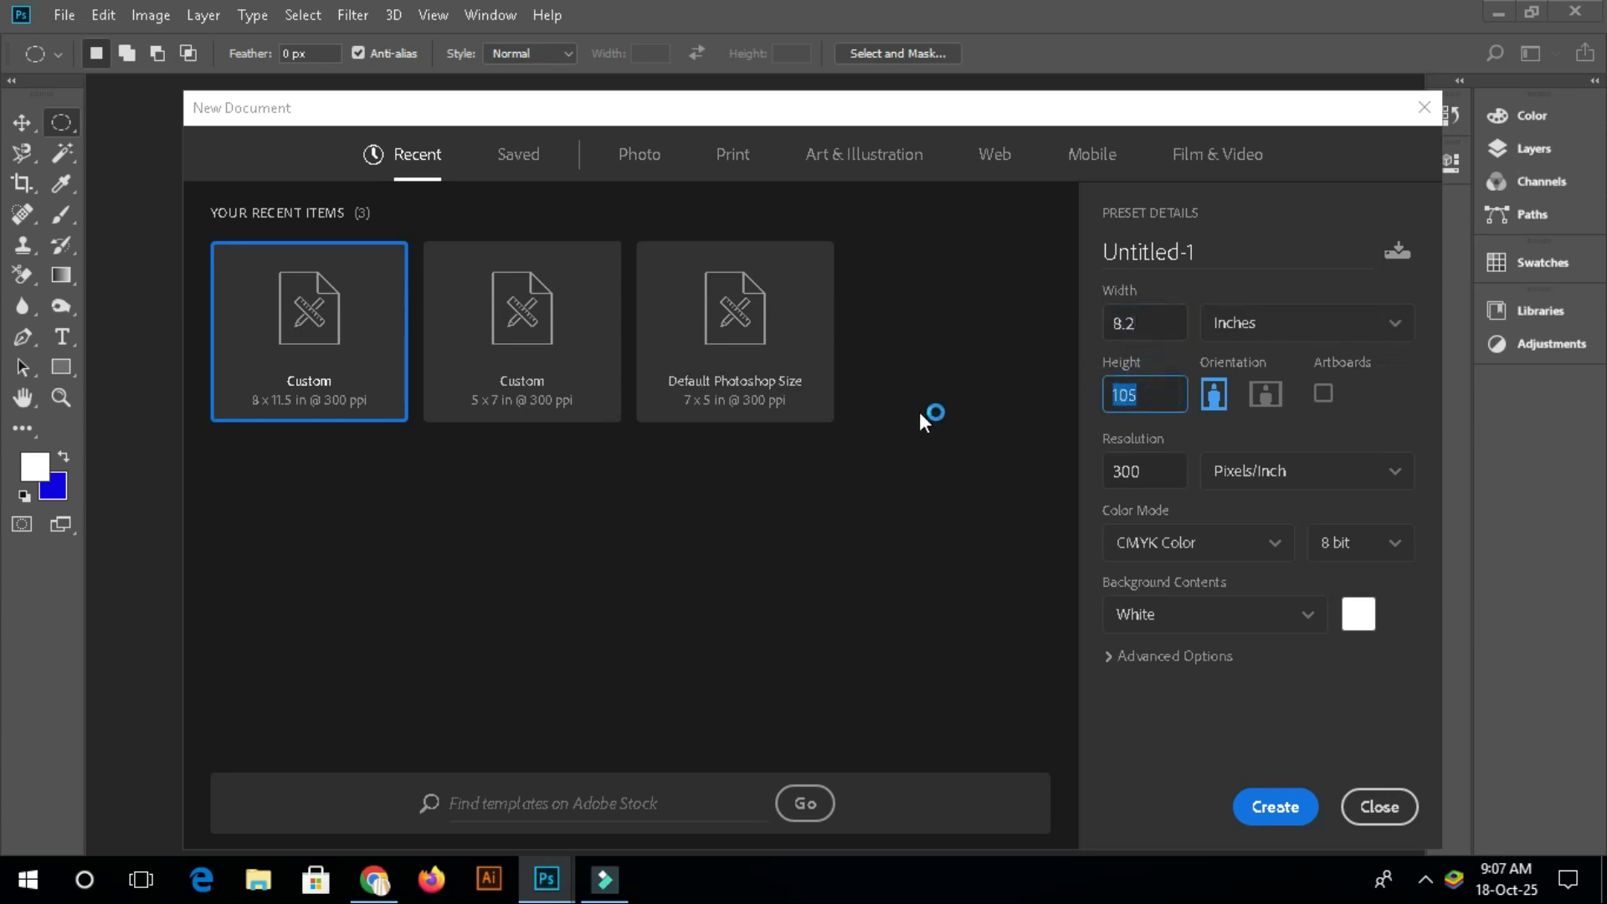
{"action": "type", "text": "11.5"}
{"action": "key", "text": "shift+Tab"}
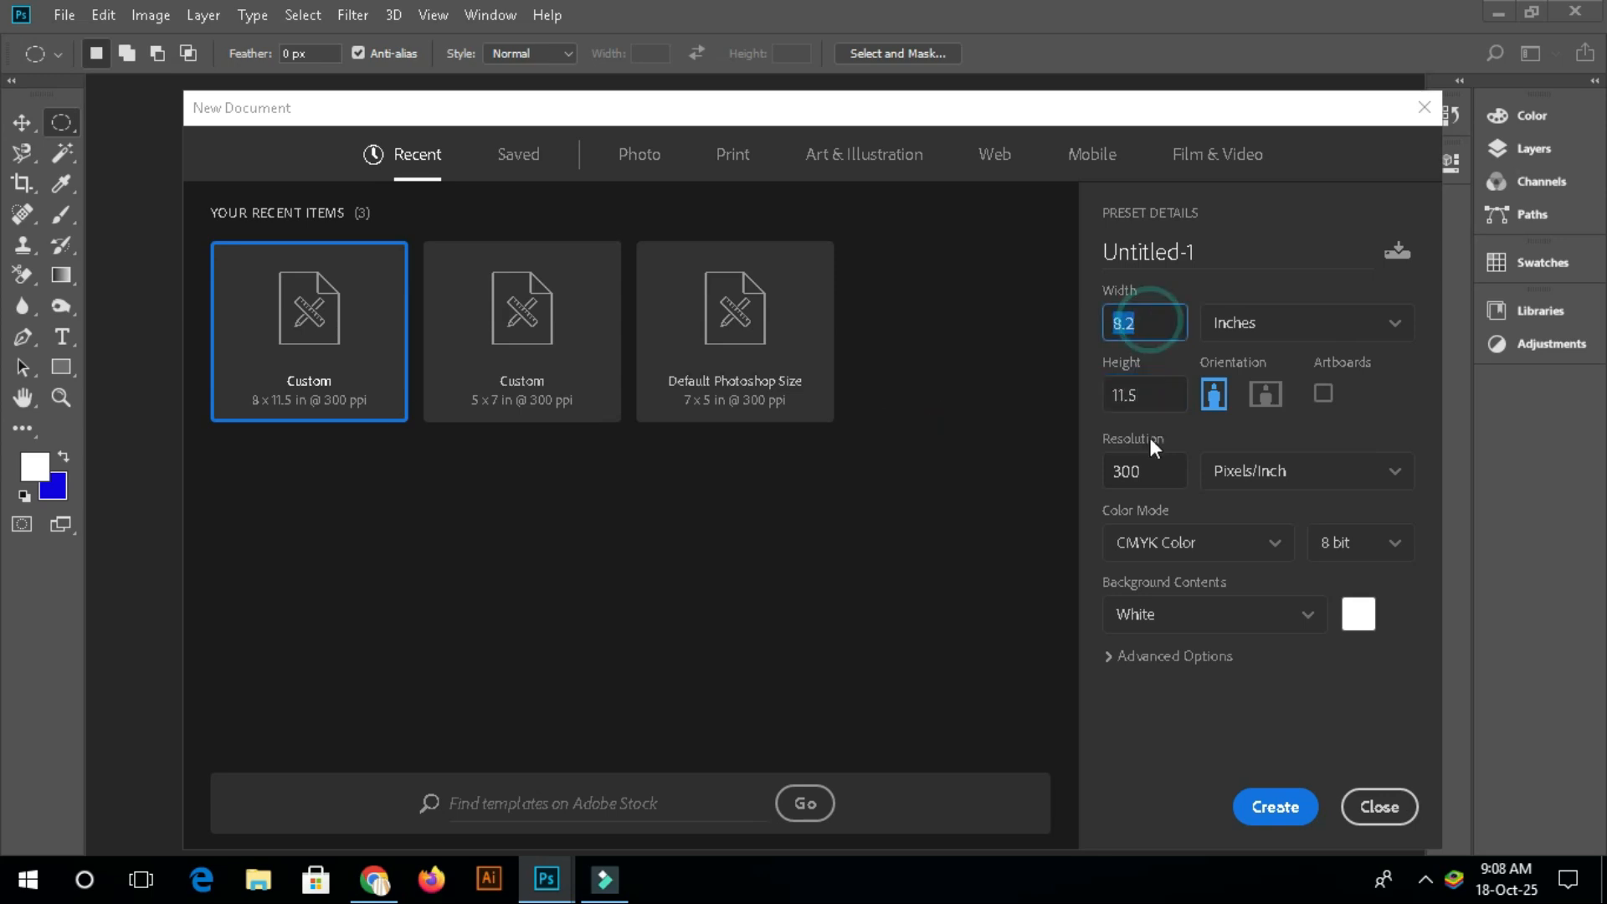
{"action": "key", "text": "Tab"}
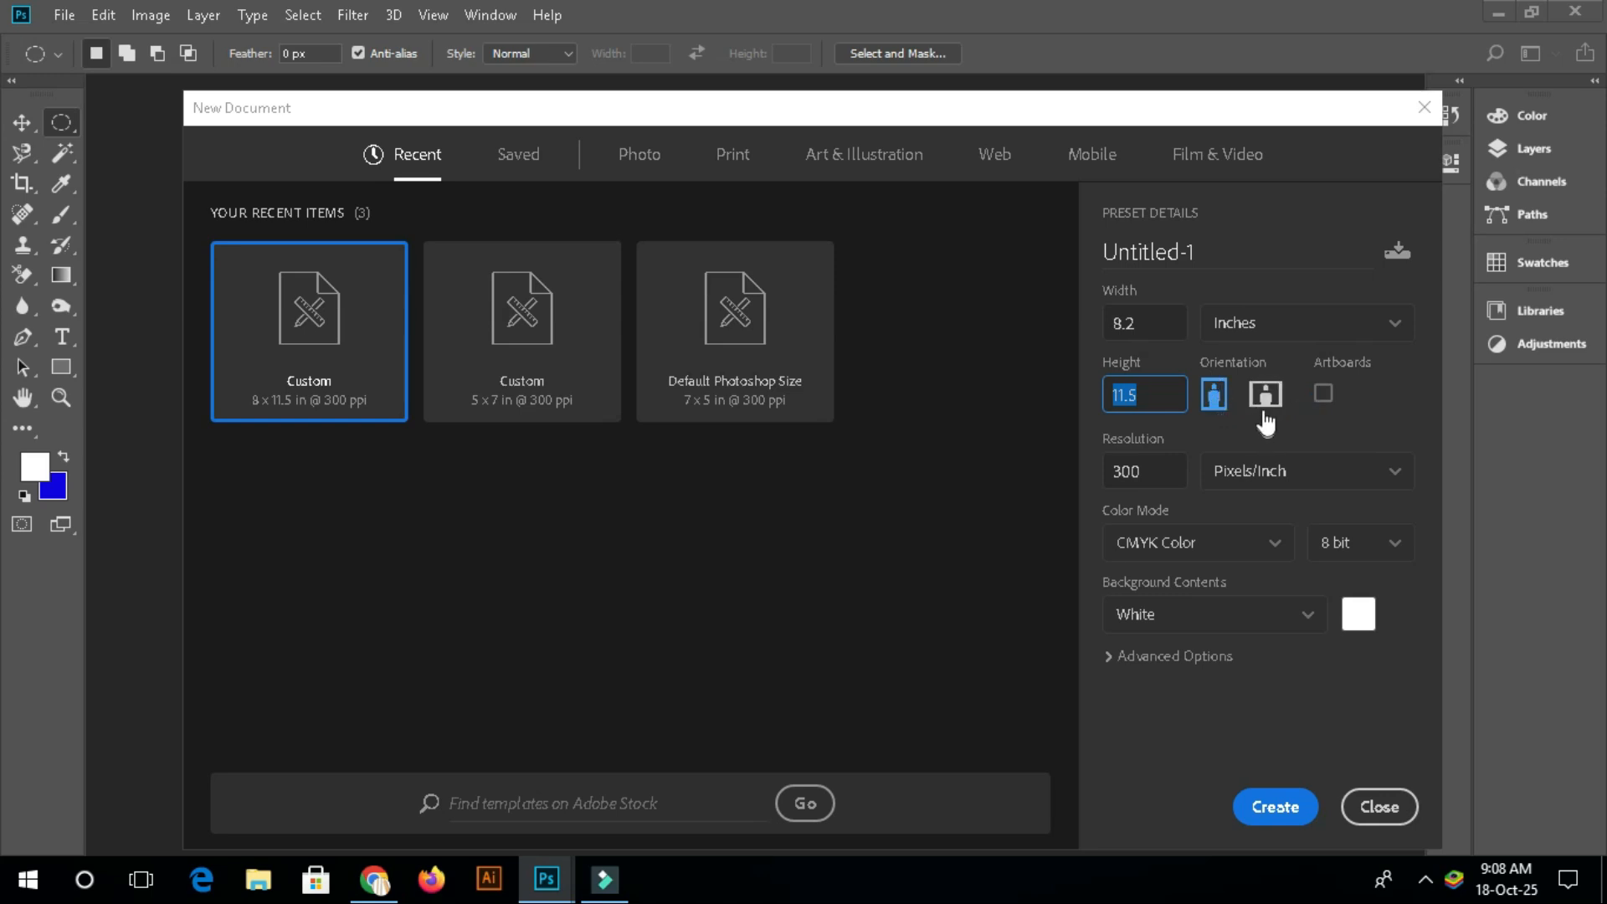
{"action": "left_click", "coordinate": [1215, 398]}
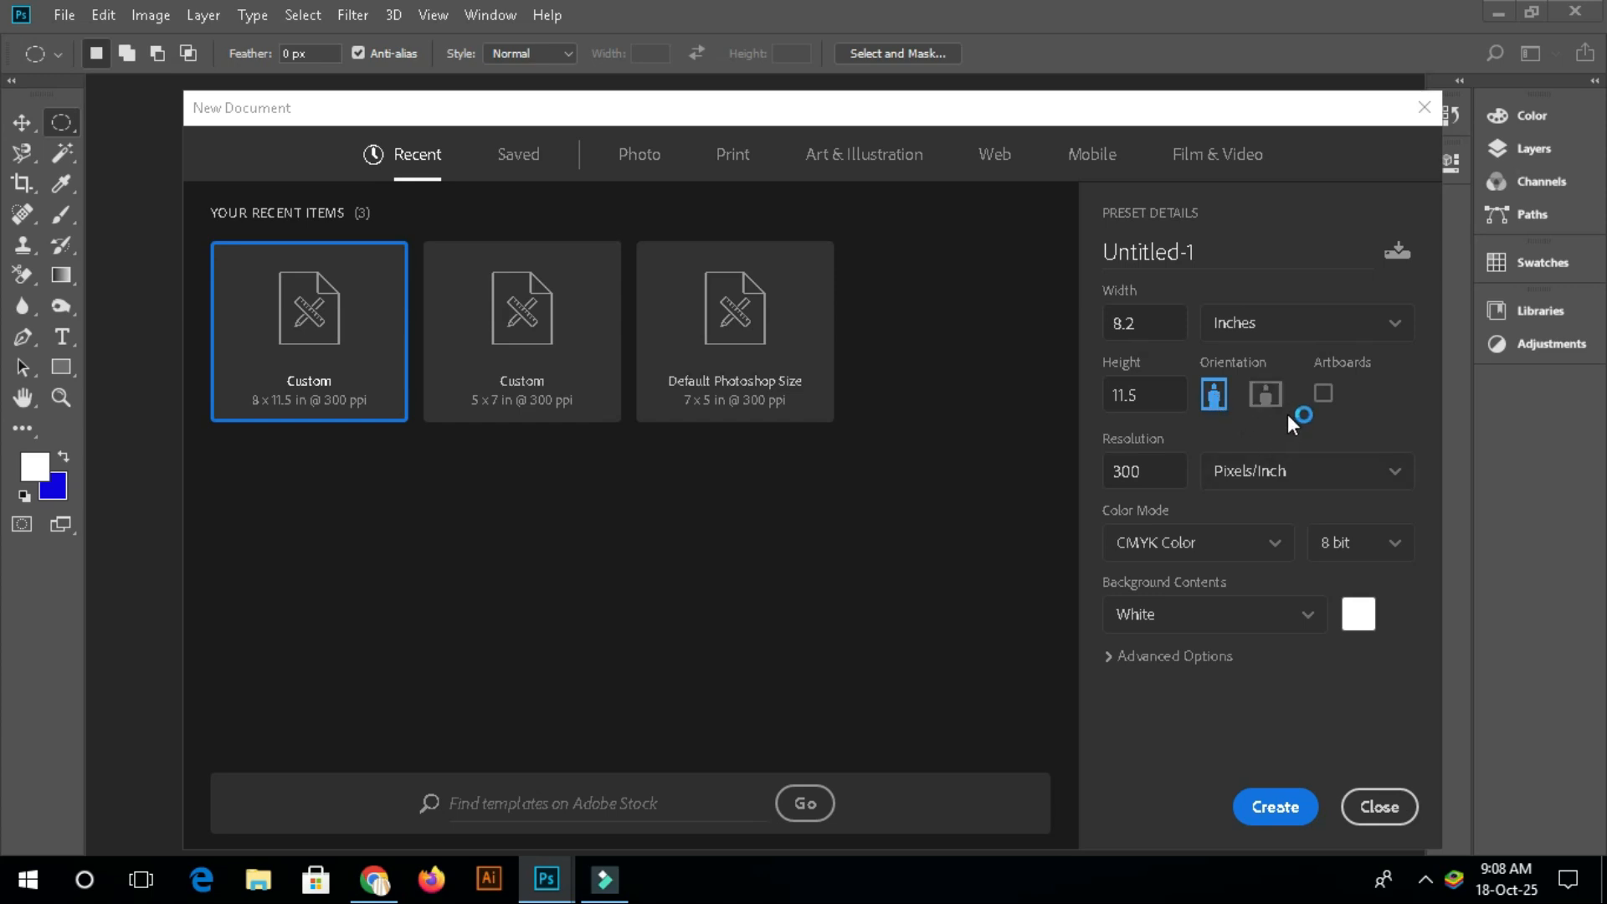
{"action": "double_click", "coordinate": [1157, 473]}
{"action": "left_click", "coordinate": [1226, 435]}
Set the background contents to Background Color, try a few other shades in its color picker, and cancel the color change
{"action": "left_click", "coordinate": [1308, 619]}
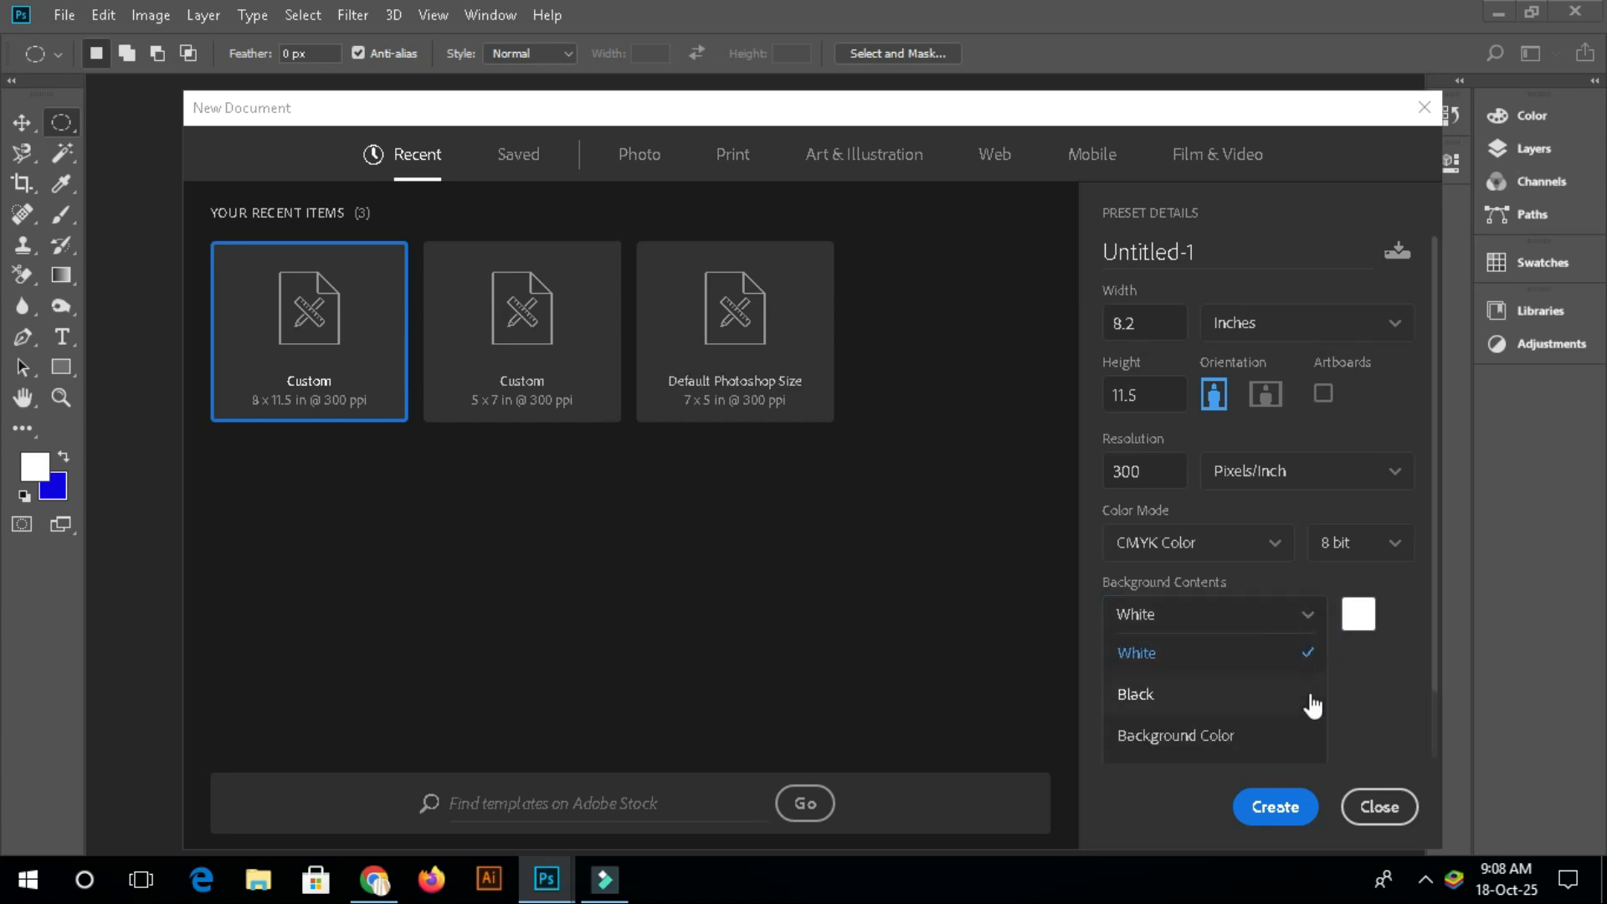
{"action": "left_click", "coordinate": [1205, 741]}
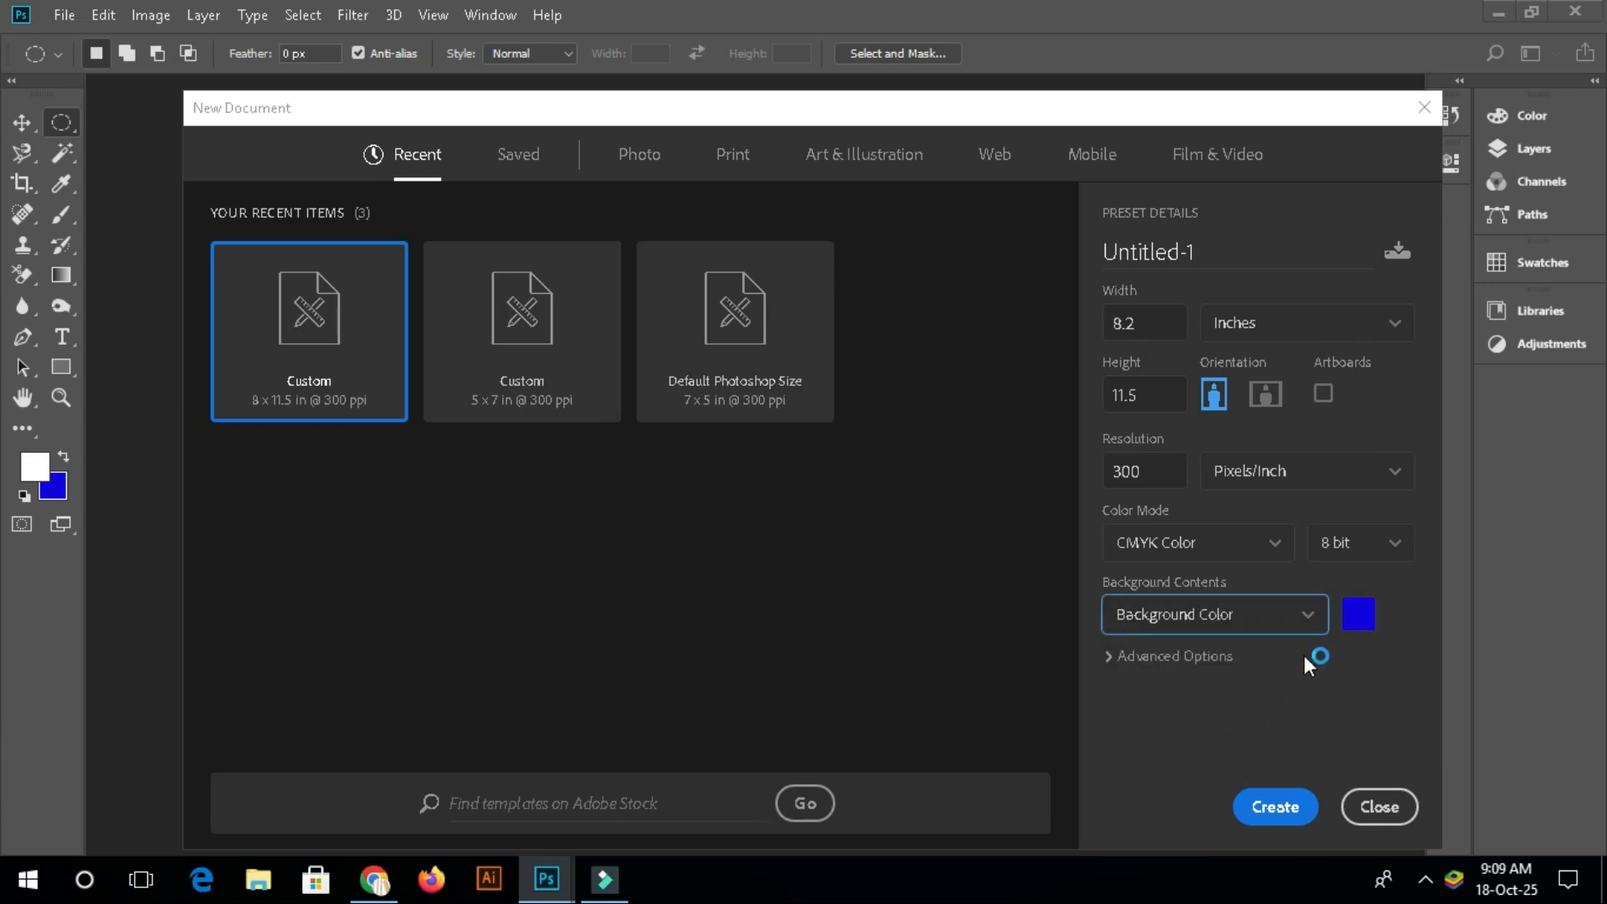
{"action": "left_click", "coordinate": [1361, 612]}
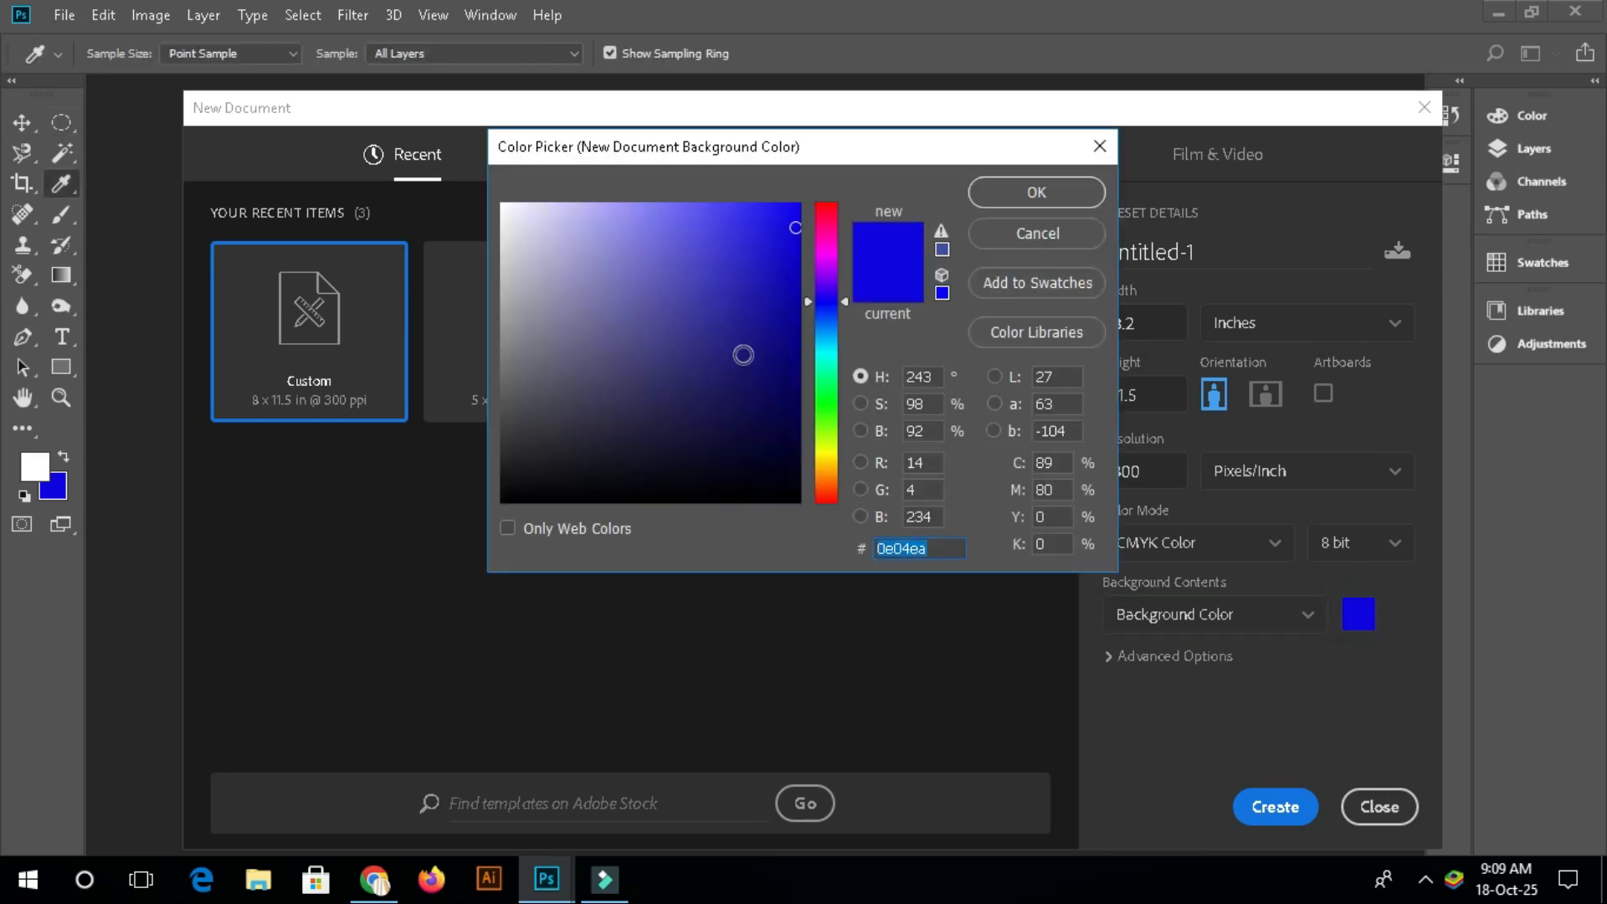
{"action": "left_click", "coordinate": [546, 204]}
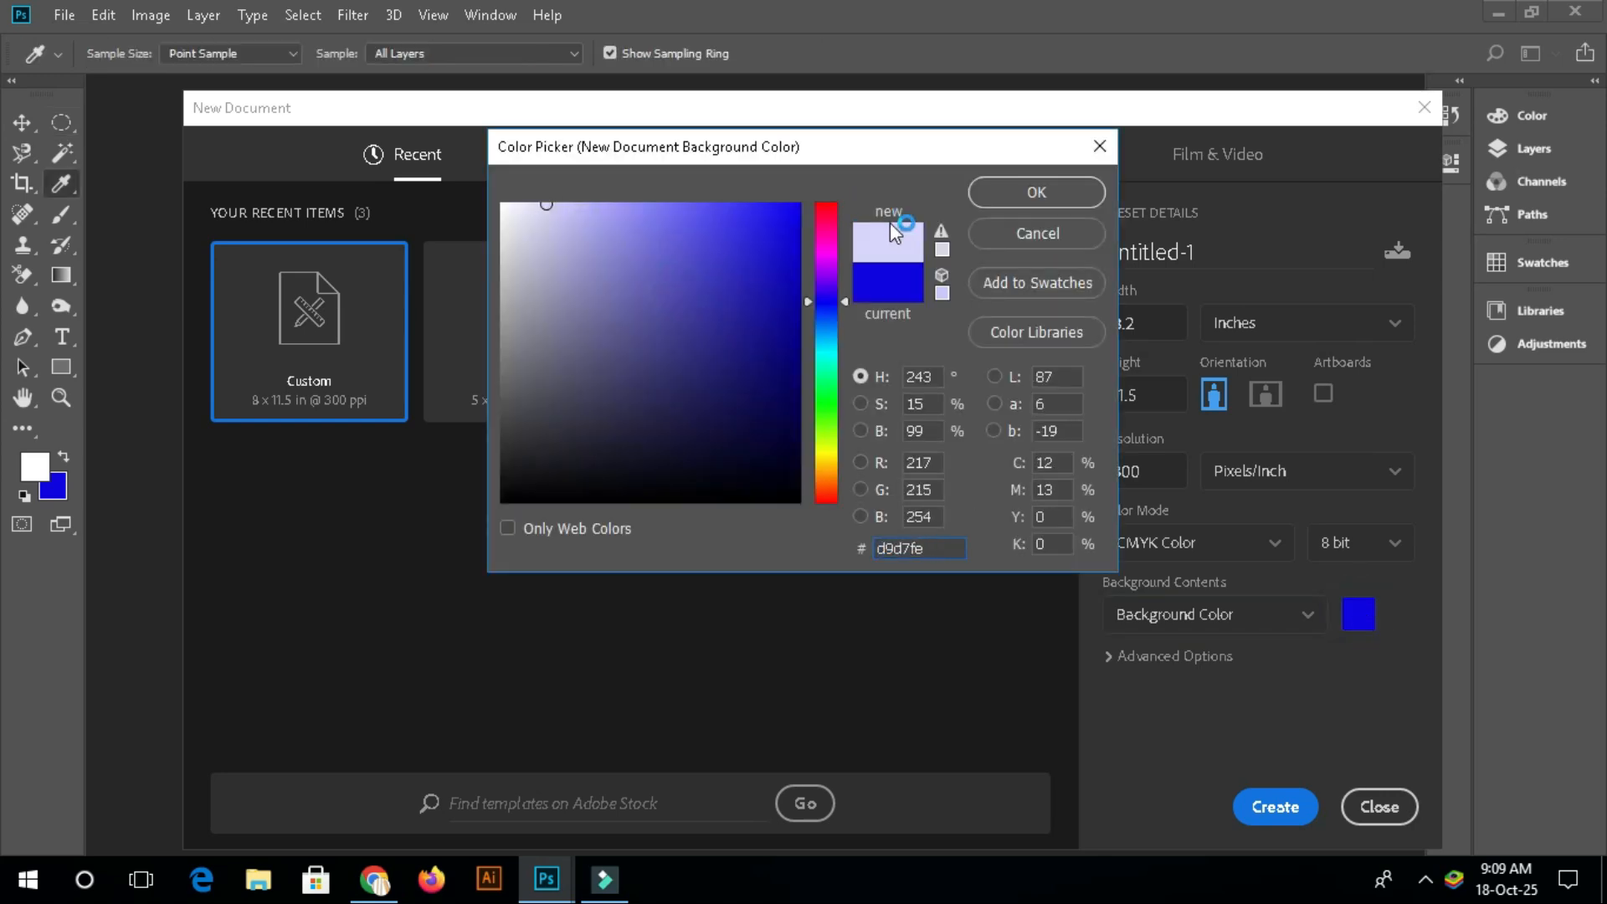
{"action": "left_click", "coordinate": [538, 270]}
{"action": "left_click", "coordinate": [693, 334]}
{"action": "left_click", "coordinate": [696, 330]}
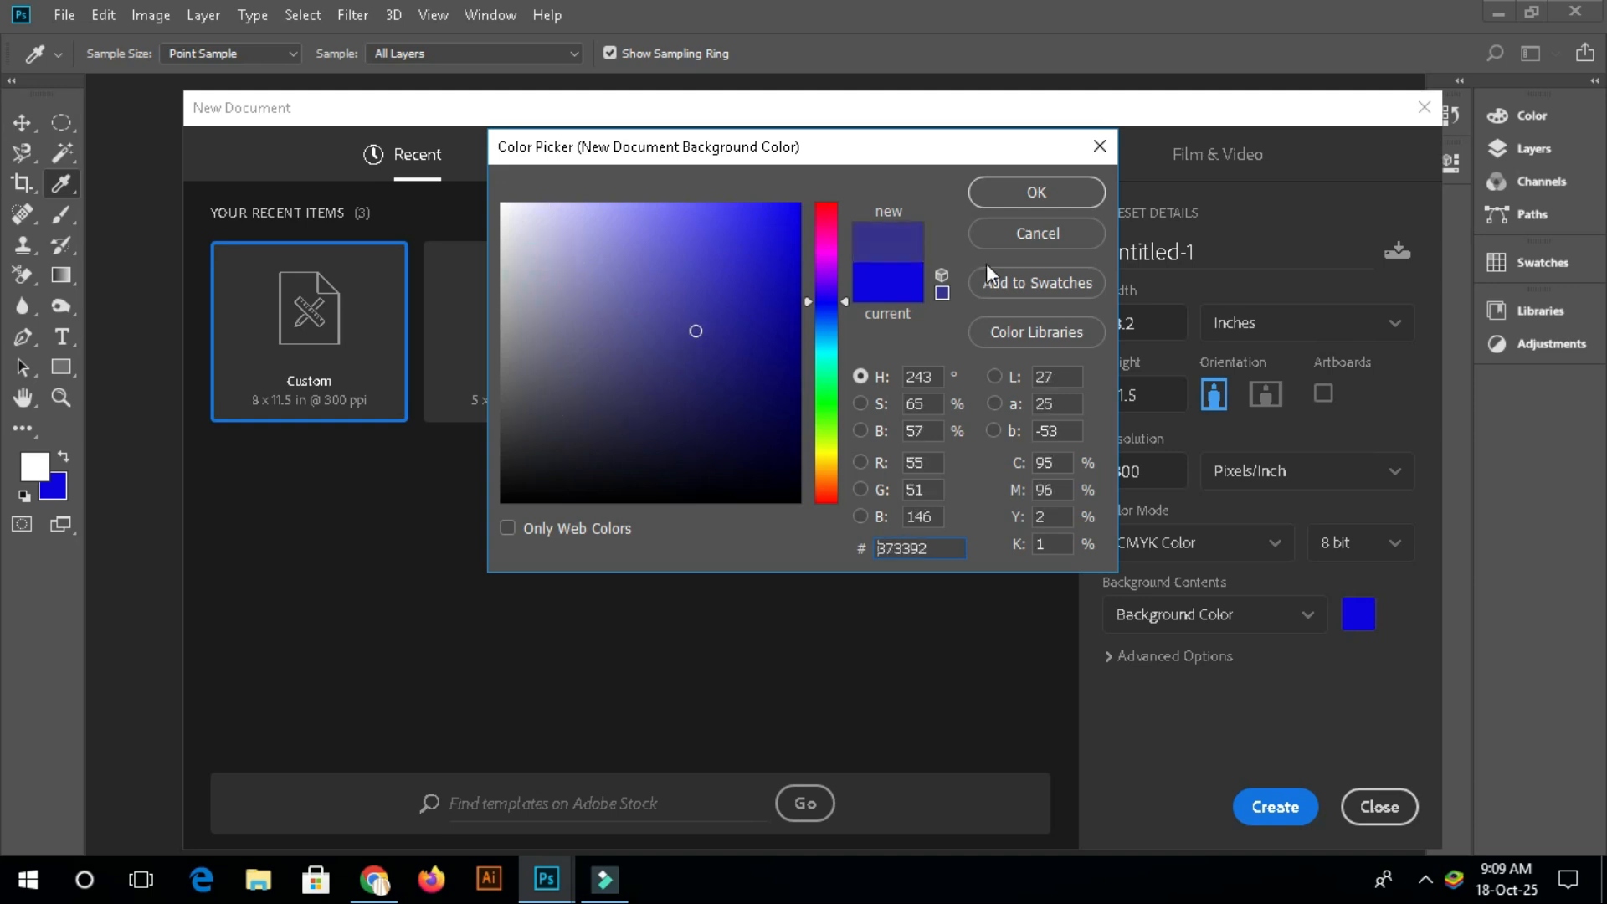
{"action": "left_click", "coordinate": [1034, 237]}
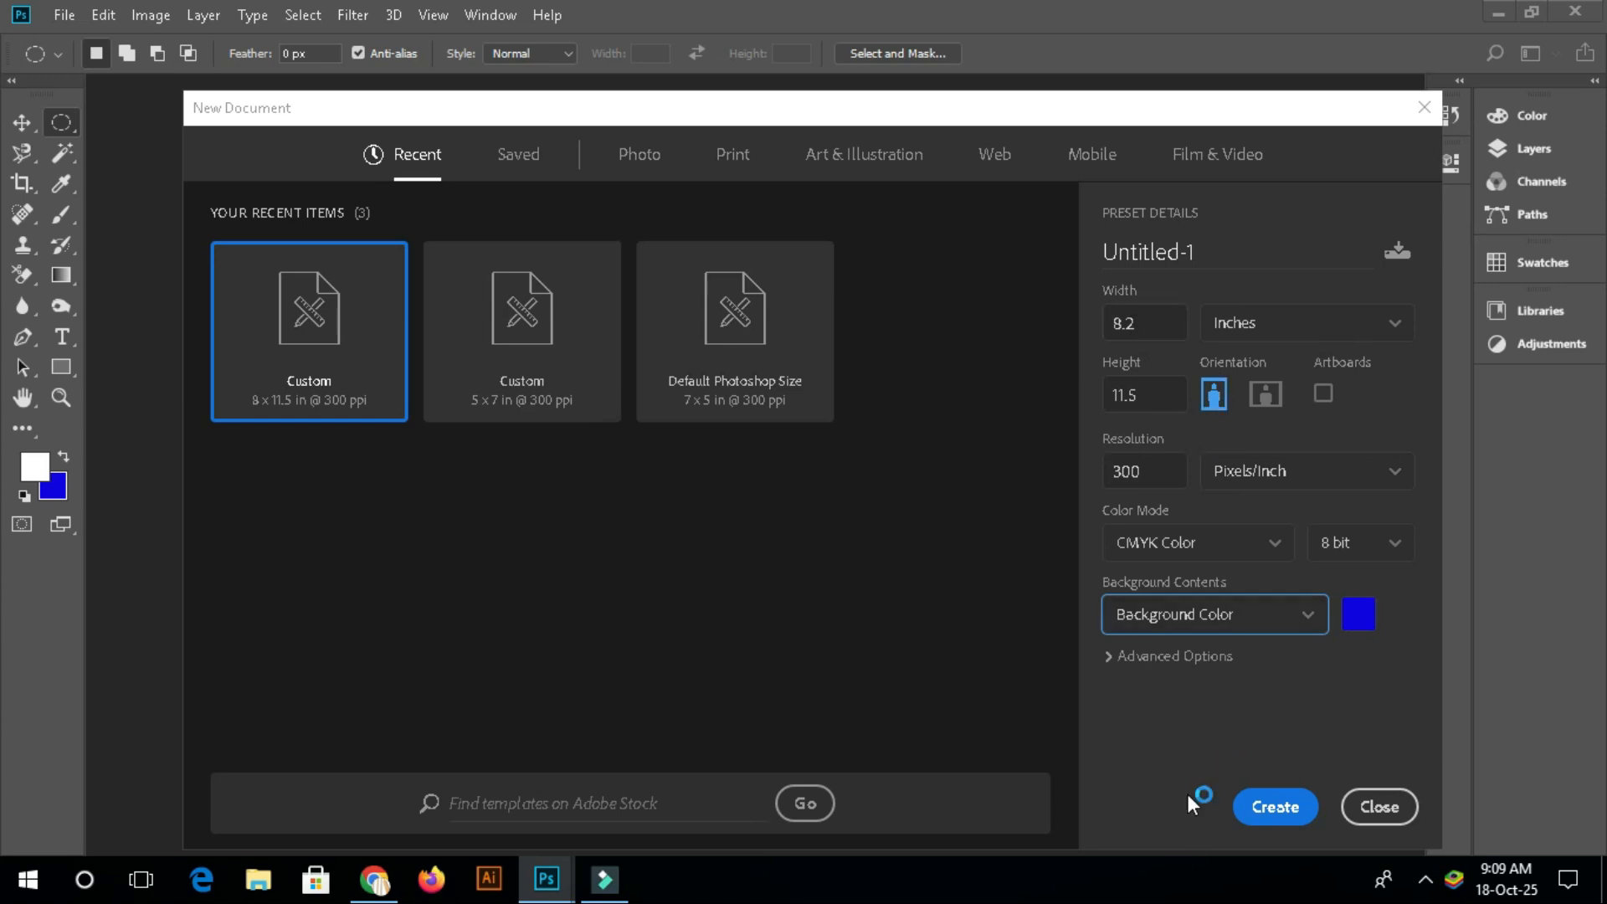
Set the new document's background contents to White and create the document
{"action": "left_click", "coordinate": [1132, 469]}
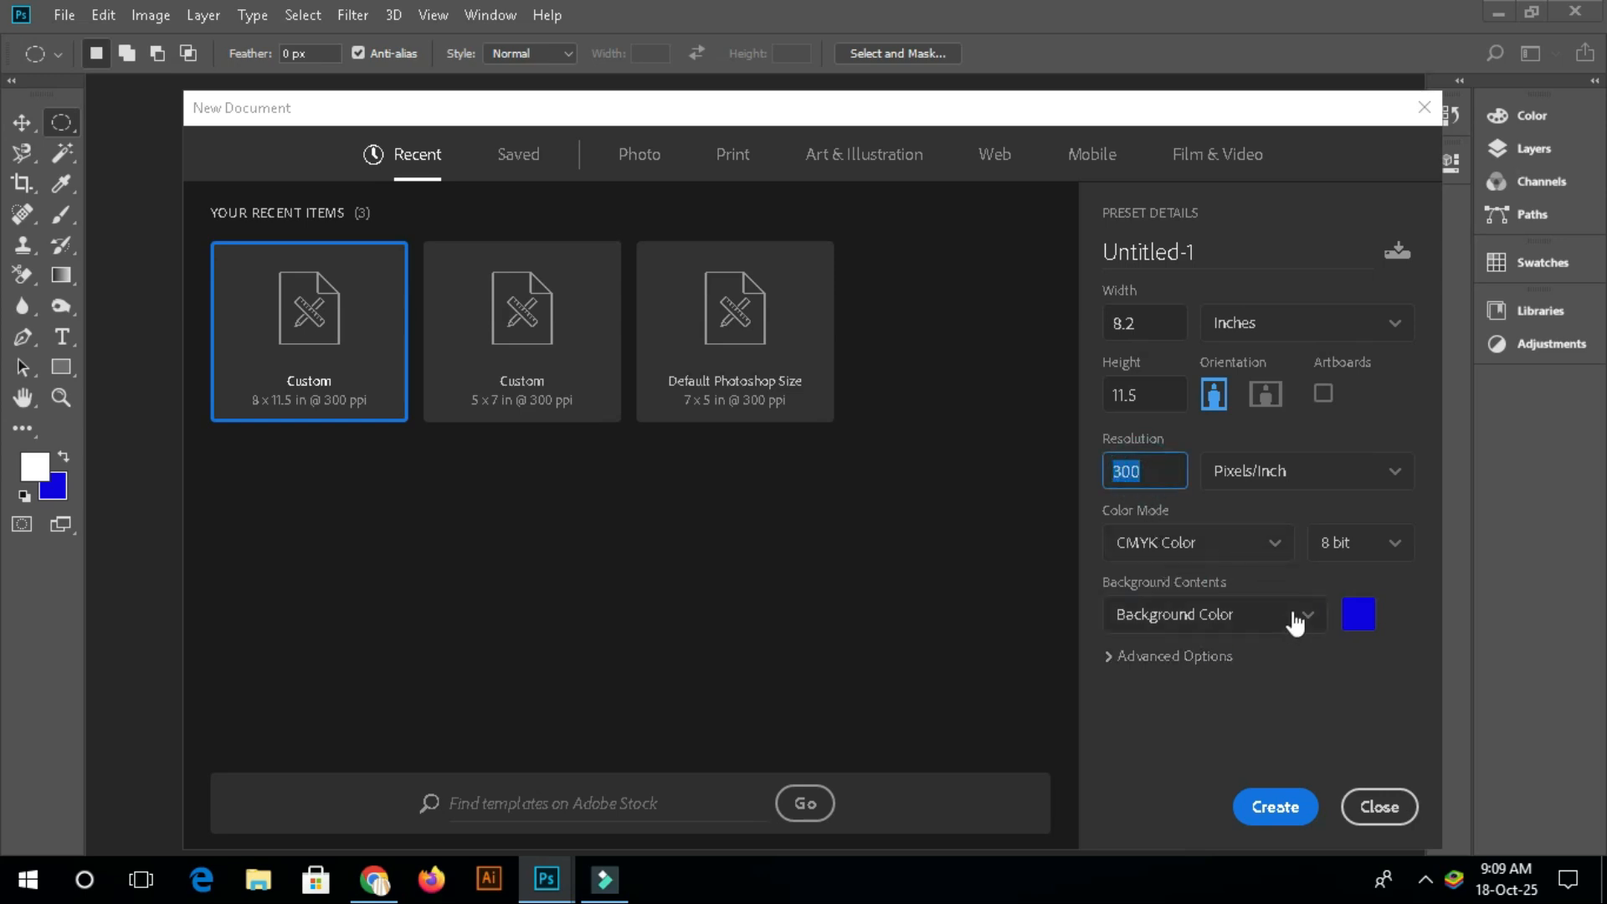
{"action": "left_click", "coordinate": [1309, 615]}
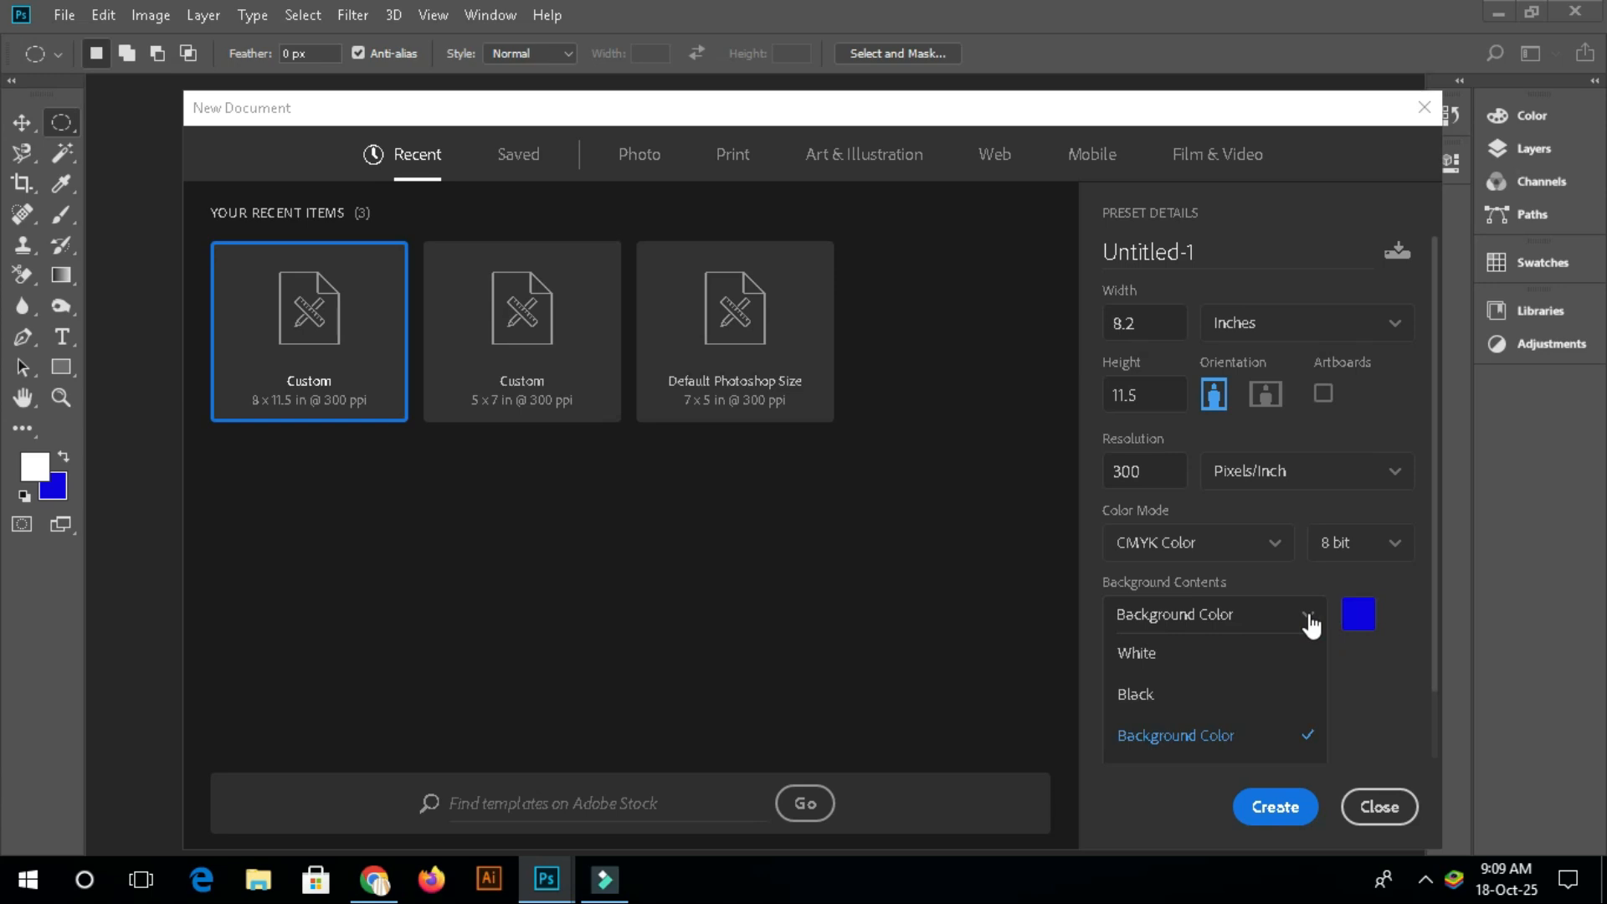
{"action": "left_click", "coordinate": [1148, 655]}
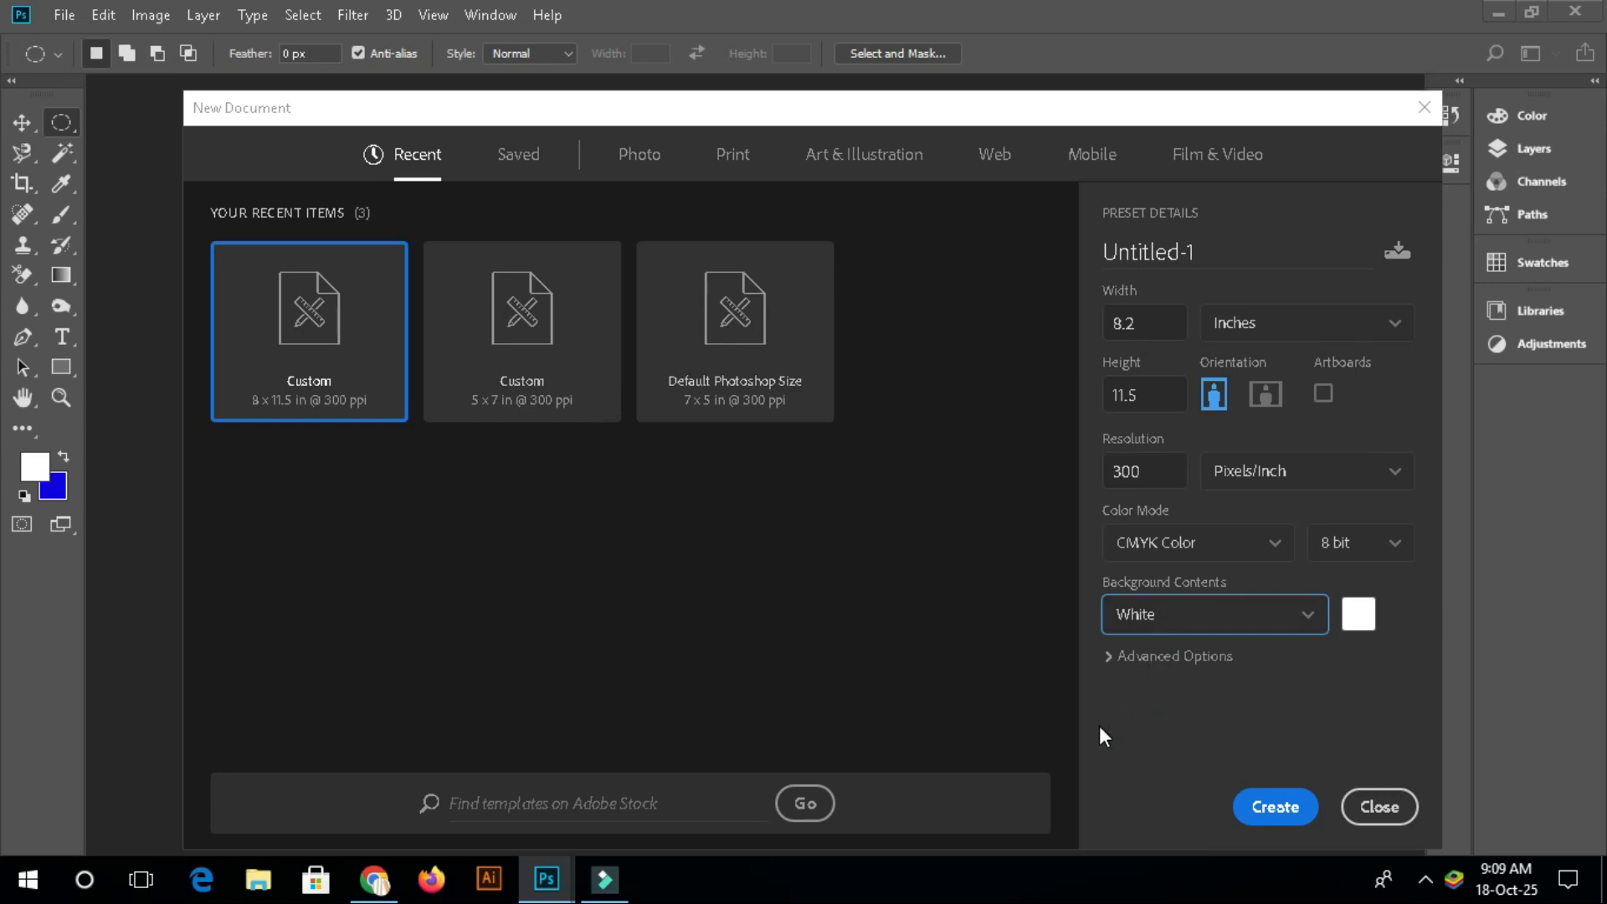
{"action": "left_click", "coordinate": [1265, 810]}
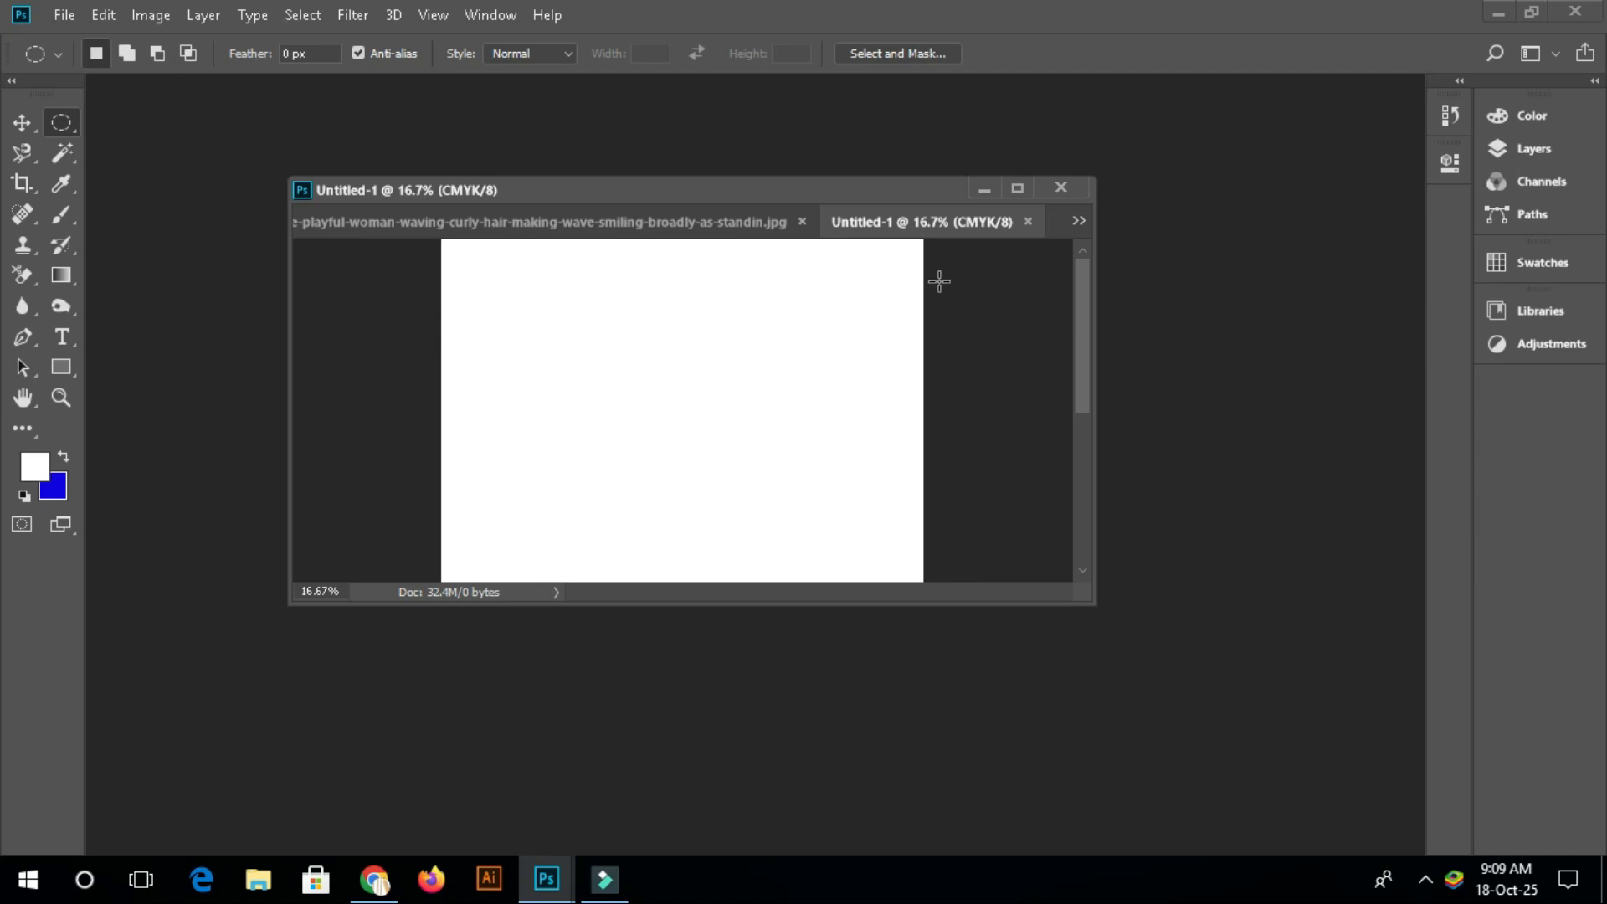
Dock the blank Untitled-1 document as a tab in the workspace, and close the floating photo of the curly-haired woman
{"action": "left_click", "coordinate": [1015, 190]}
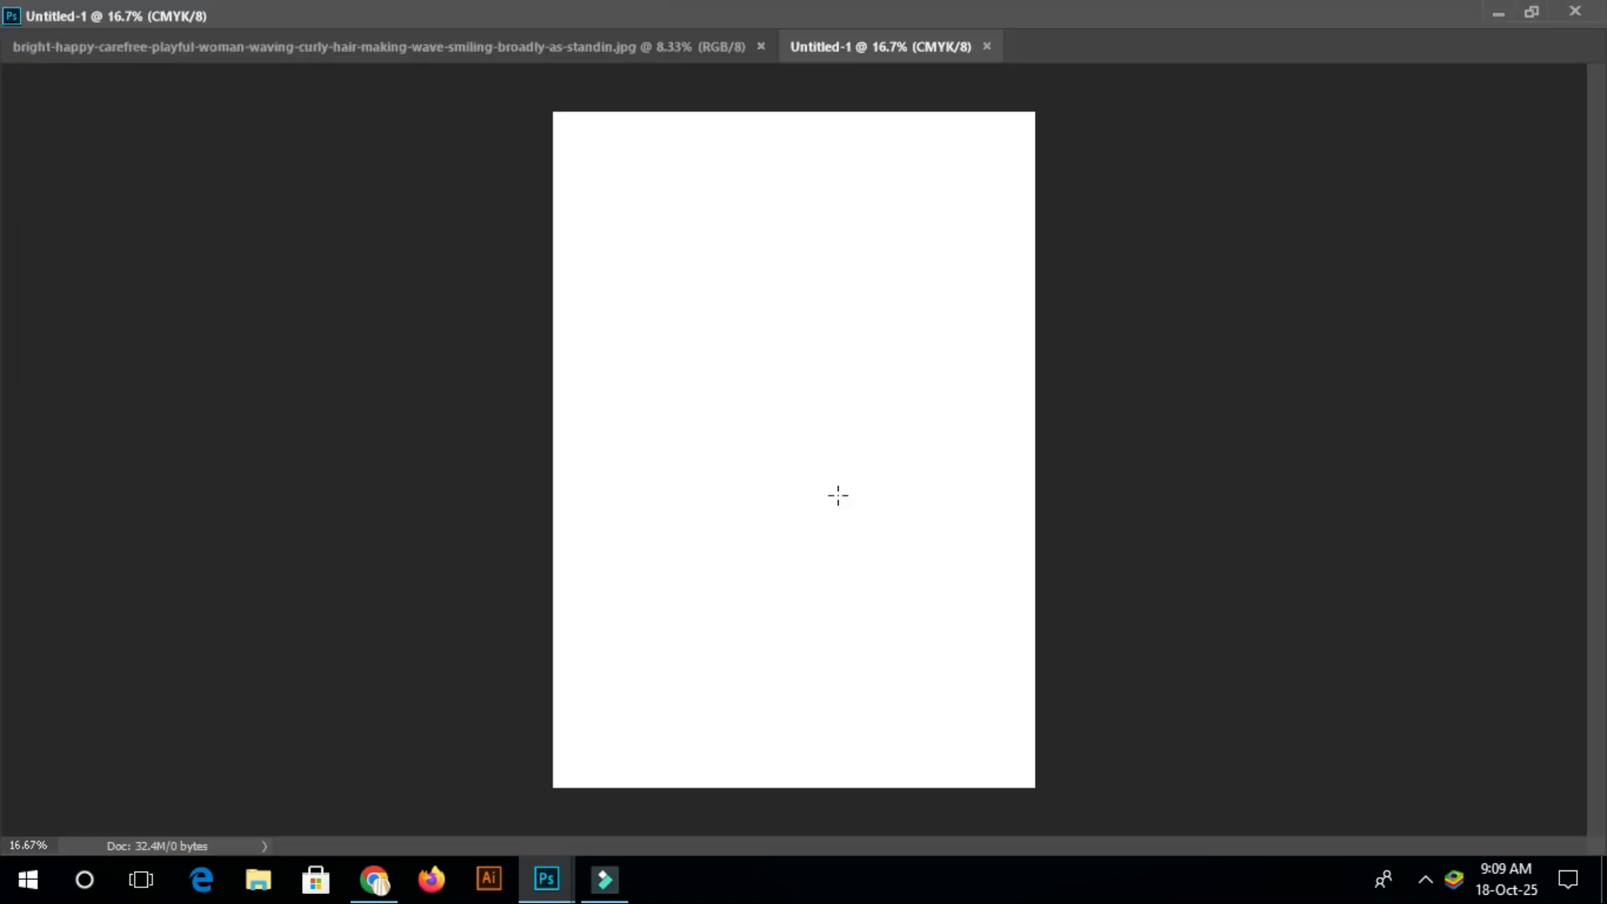
{"action": "left_click", "coordinate": [1533, 13]}
{"action": "left_click_drag", "start_coordinate": [871, 225], "coordinate": [136, 92]}
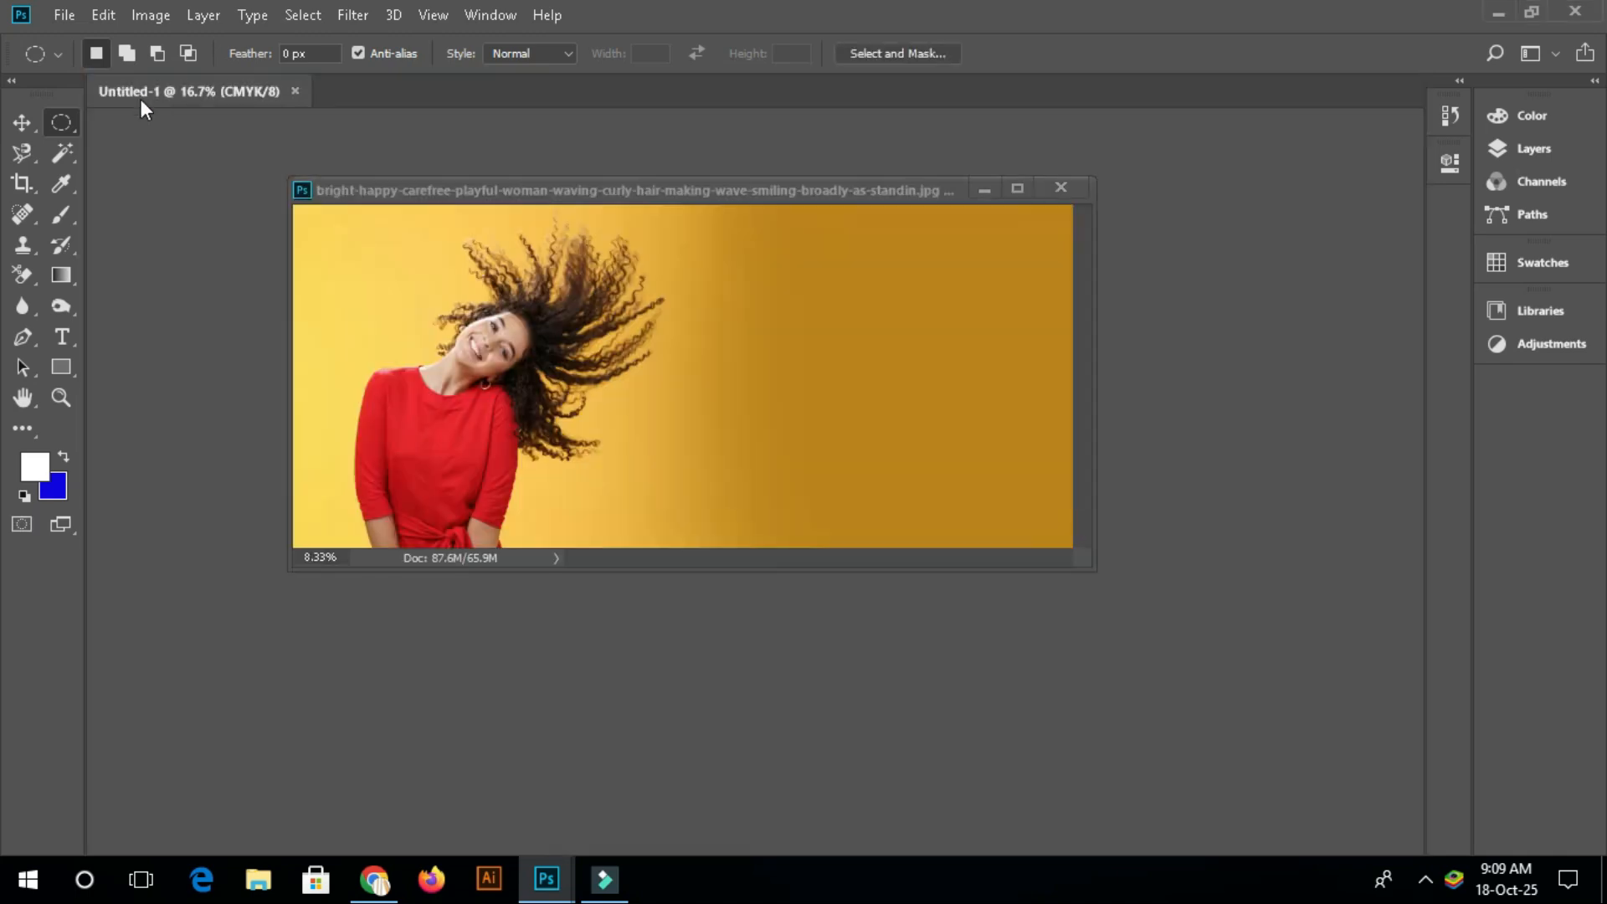
{"action": "left_click", "coordinate": [1058, 193]}
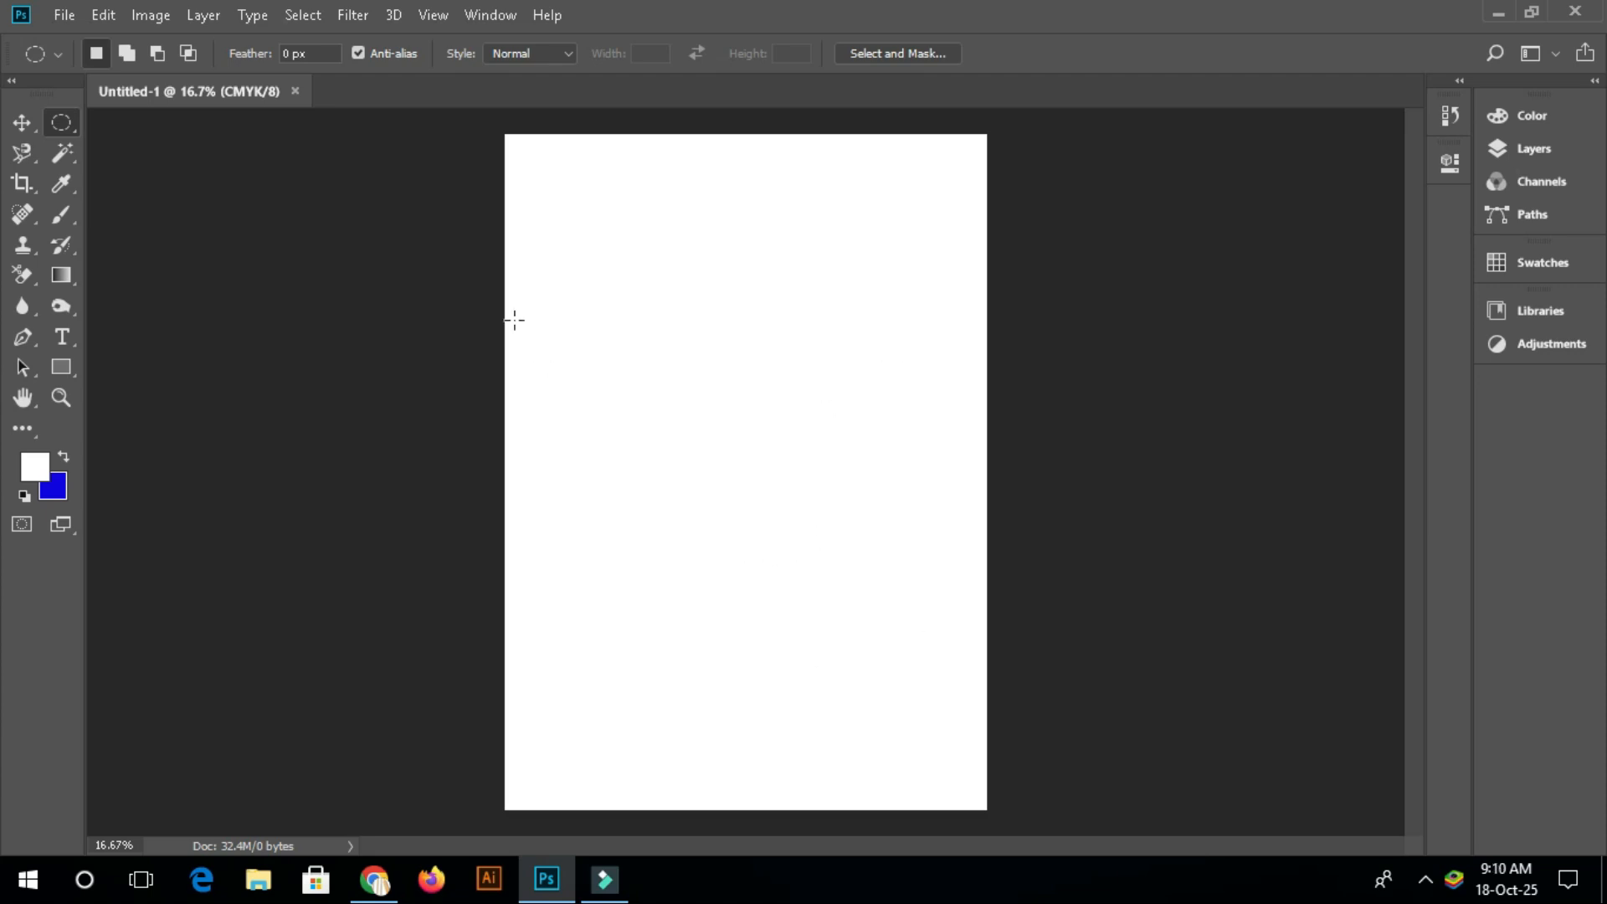
Create a new landscape document 11.5 inches wide and 8.2 inches high with a white background
{"action": "left_click", "coordinate": [60, 15]}
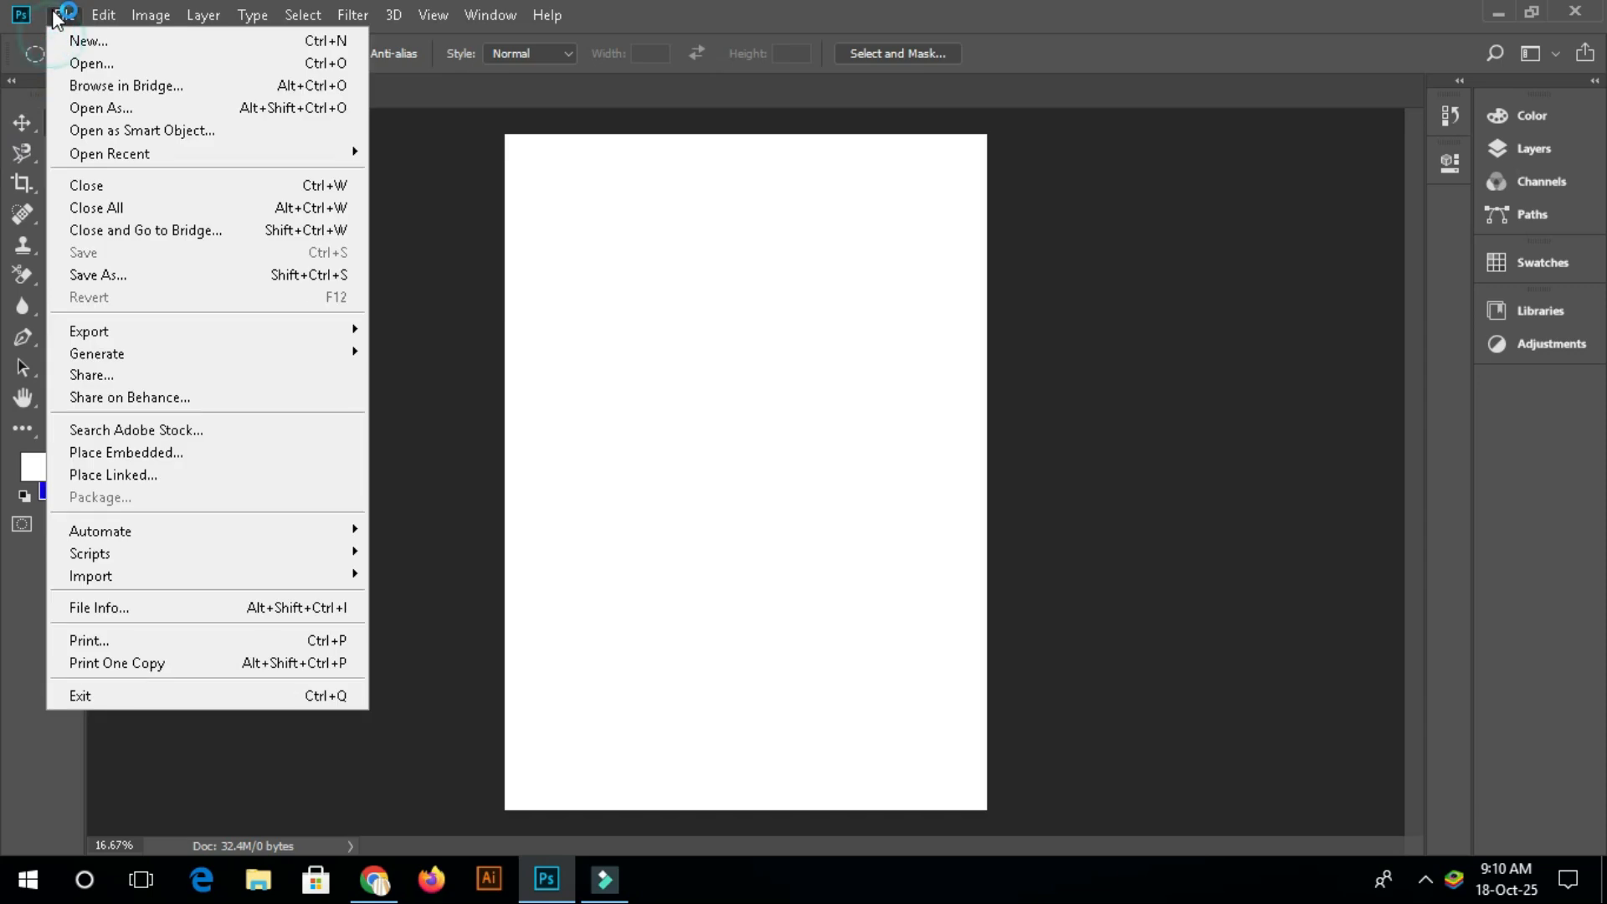
{"action": "left_click", "coordinate": [84, 41]}
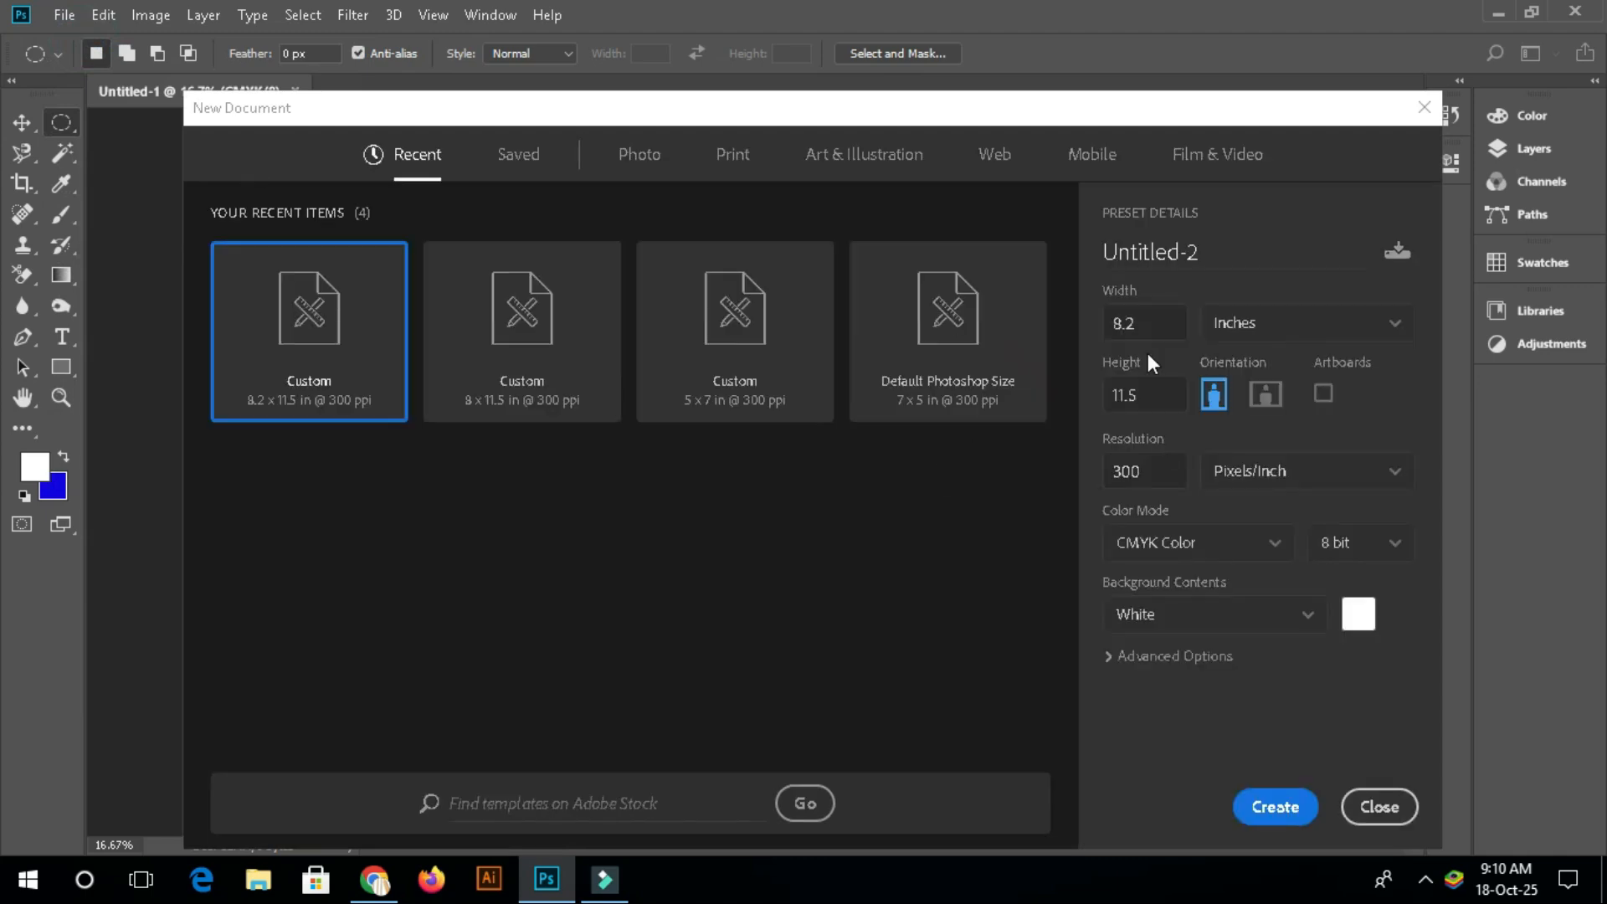
{"action": "left_click", "coordinate": [1139, 323]}
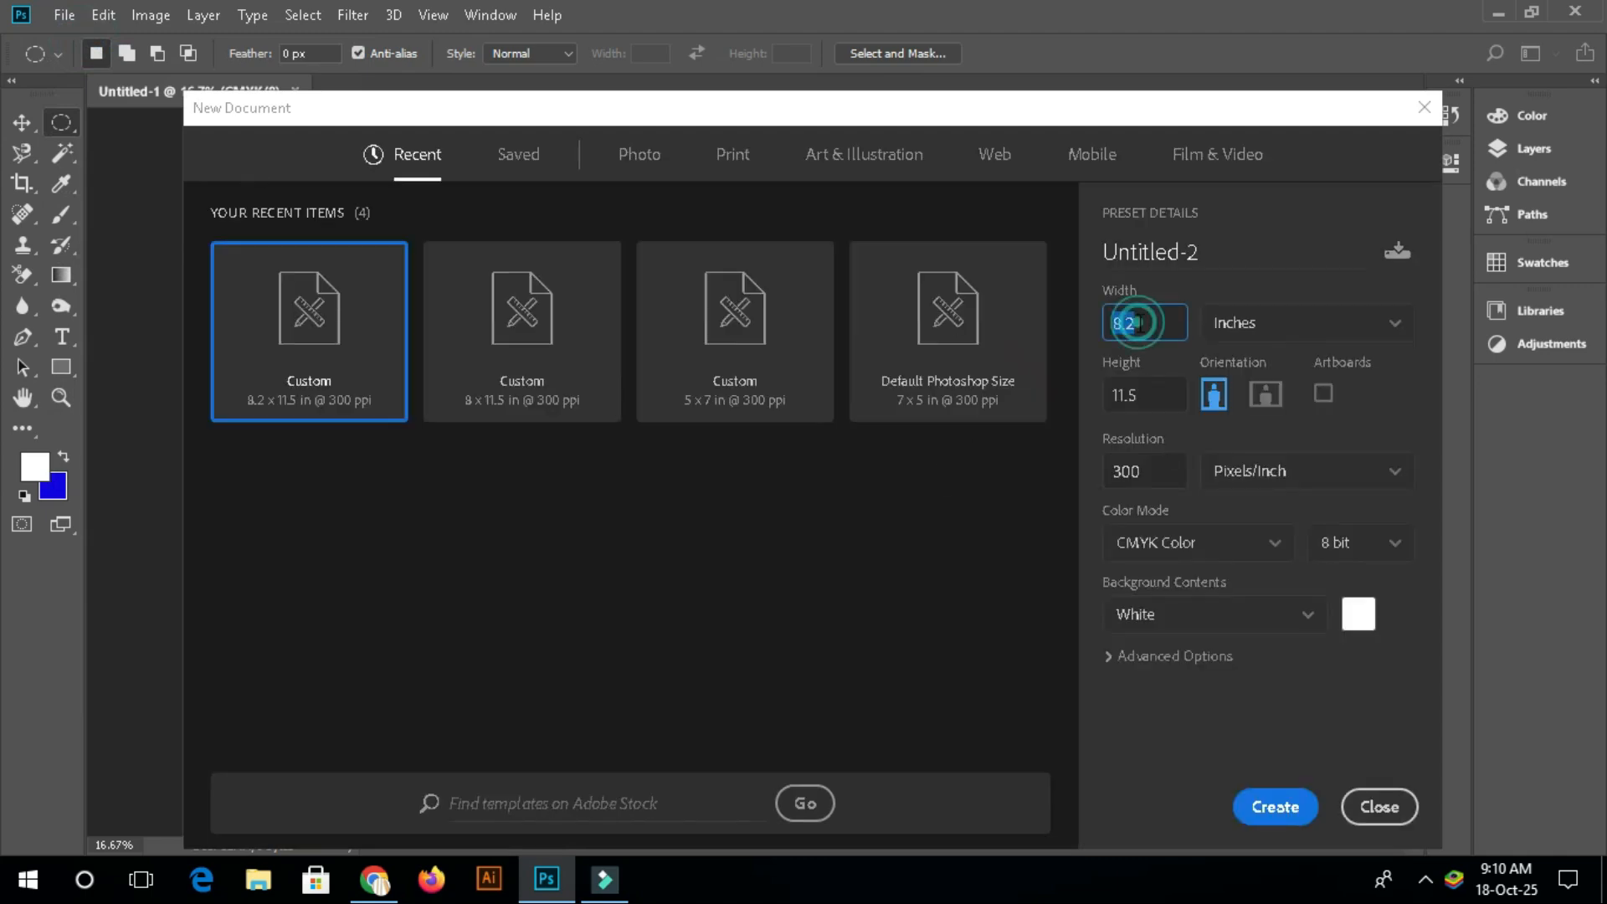
{"action": "left_click", "coordinate": [1268, 404]}
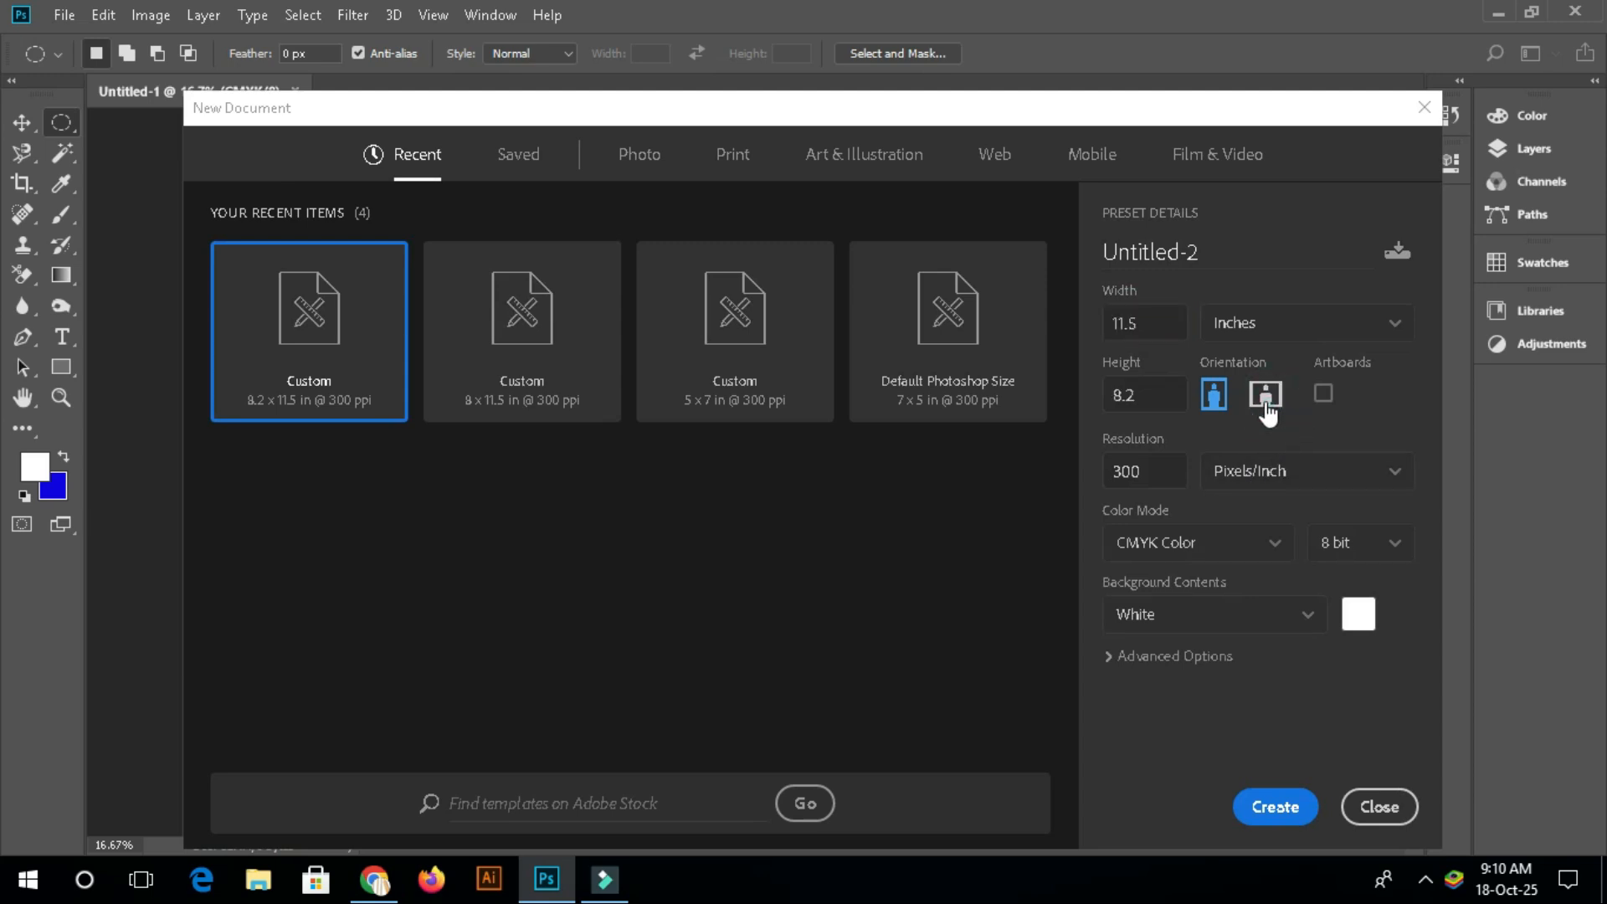
{"action": "left_click", "coordinate": [1272, 809]}
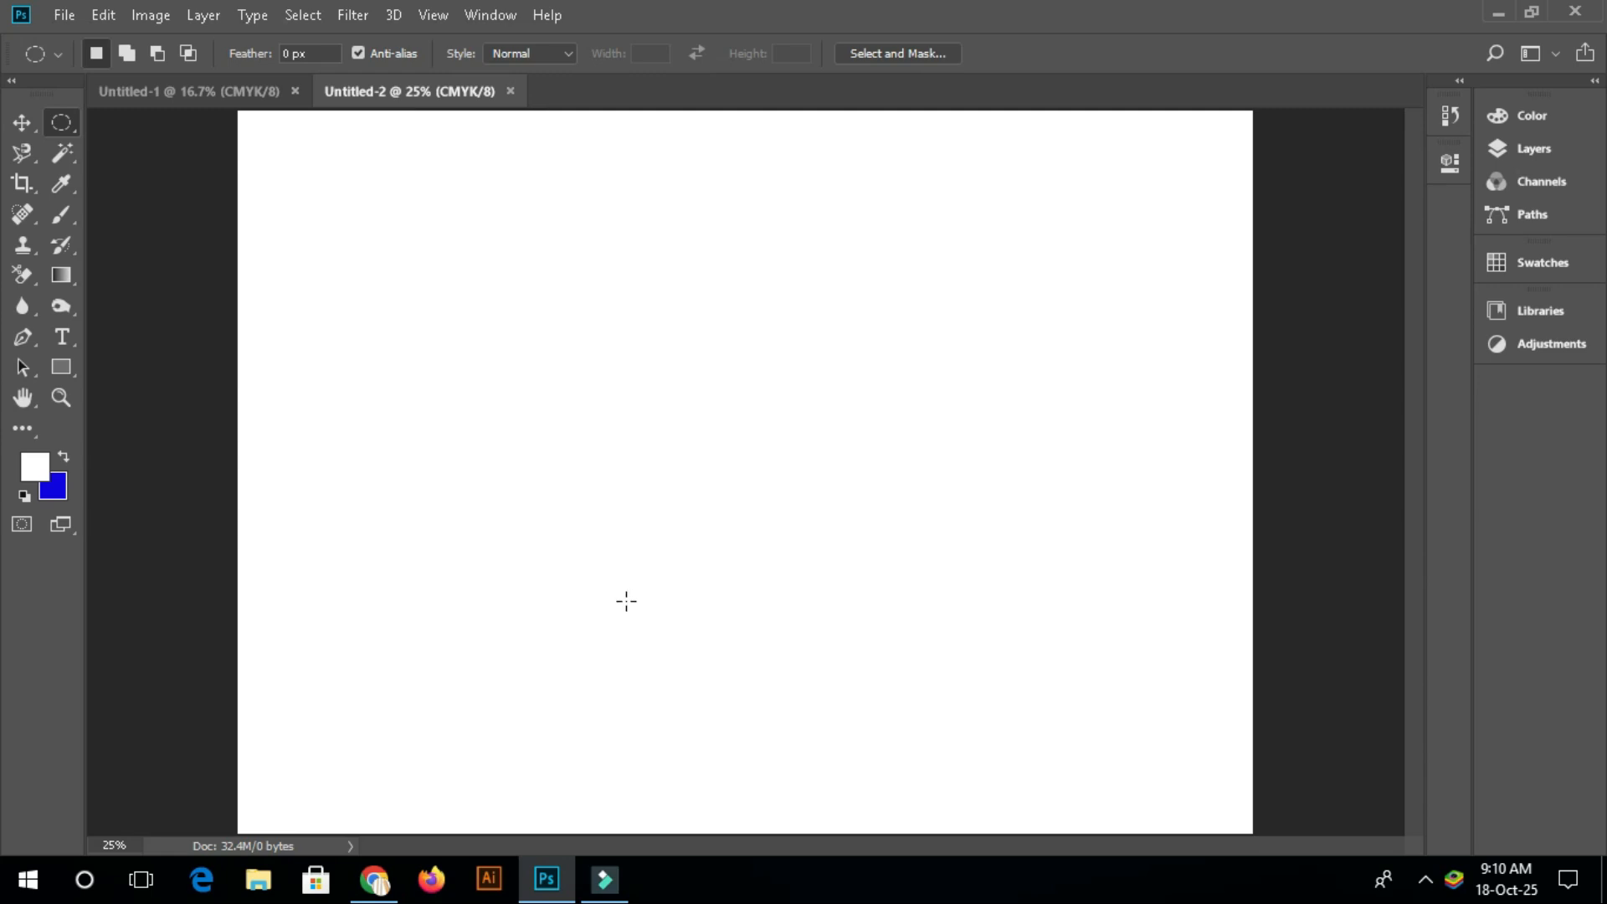
Float the Untitled-2 and Untitled-1 documents as separate windows and make the Untitled-1 window taller
{"action": "left_click_drag", "start_coordinate": [423, 100], "coordinate": [563, 134]}
{"action": "left_click_drag", "start_coordinate": [209, 85], "coordinate": [228, 158]}
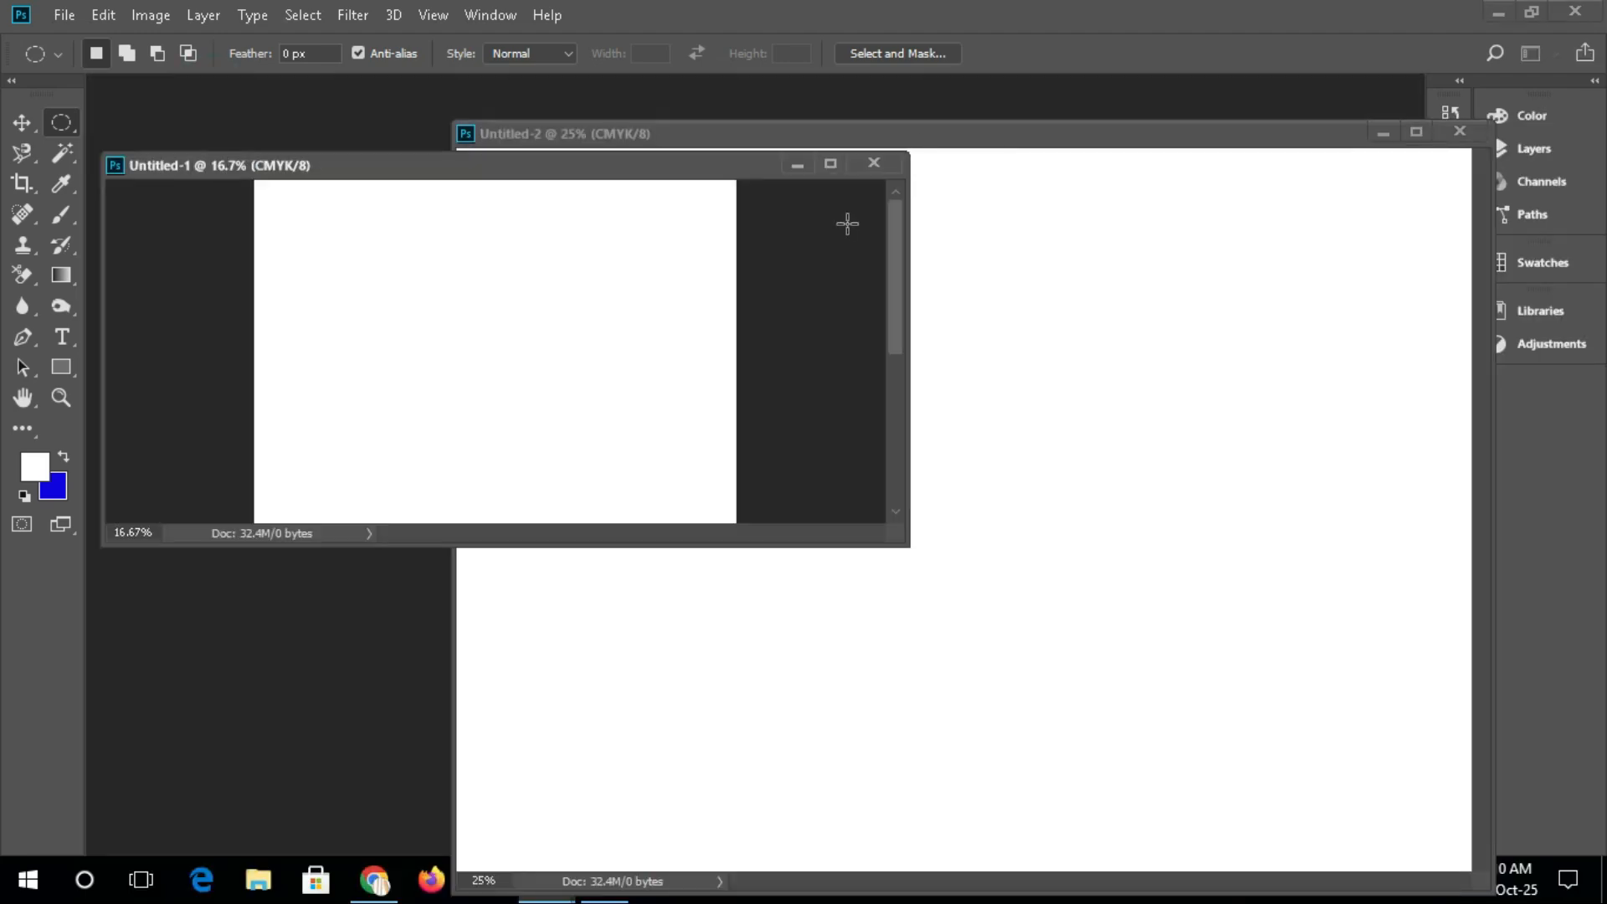
{"action": "left_click_drag", "start_coordinate": [553, 547], "coordinate": [552, 801]}
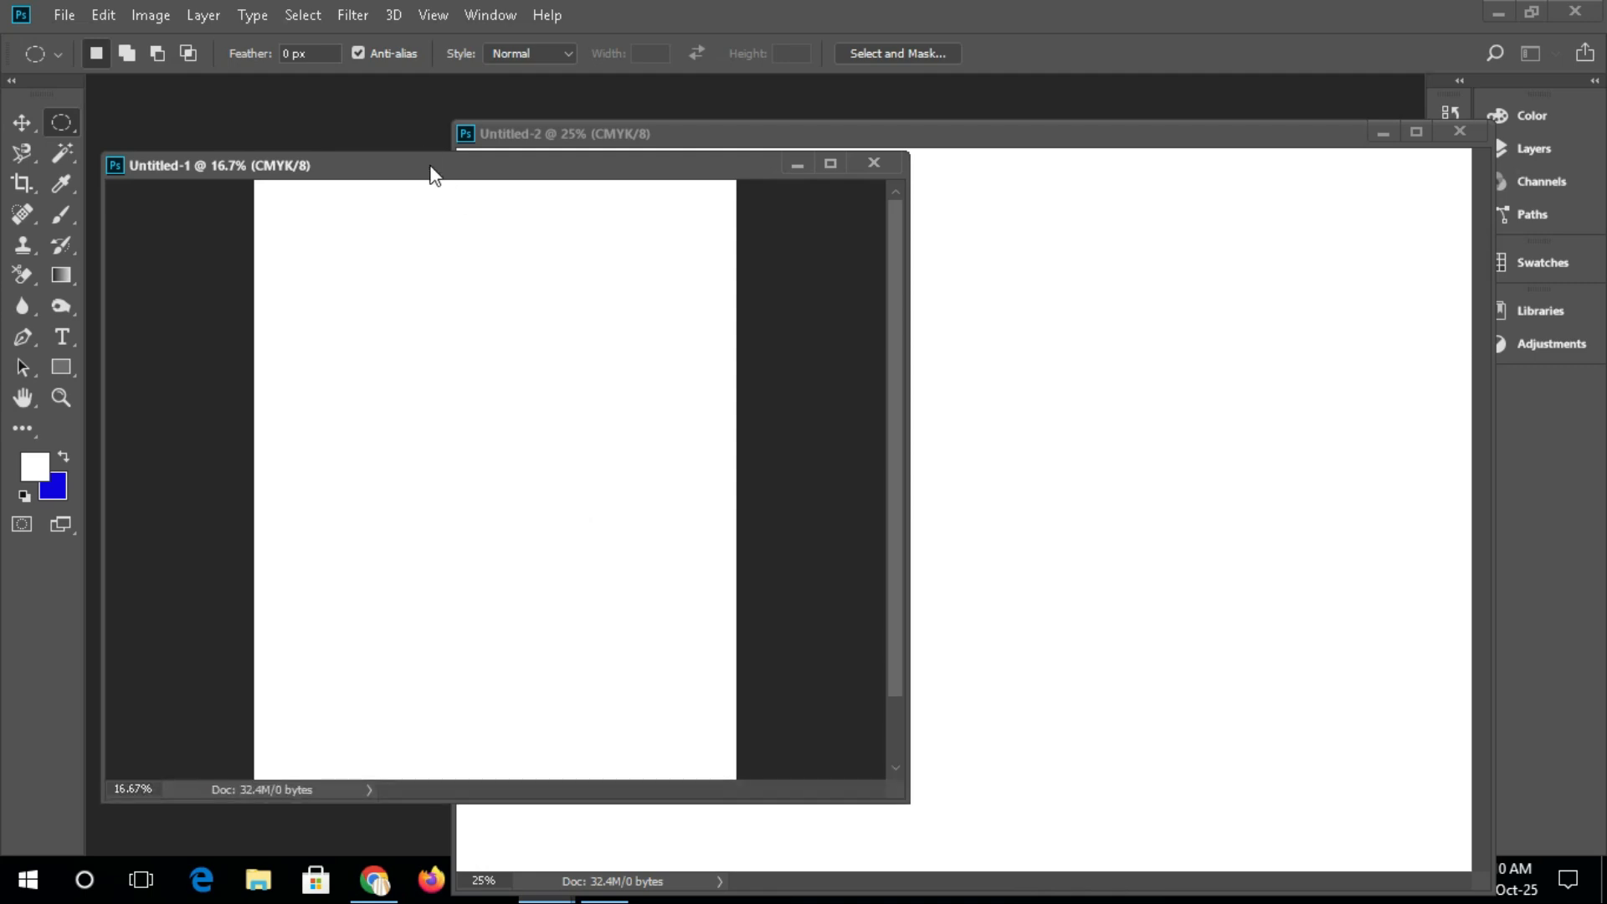
{"action": "left_click_drag", "start_coordinate": [418, 156], "coordinate": [417, 109]}
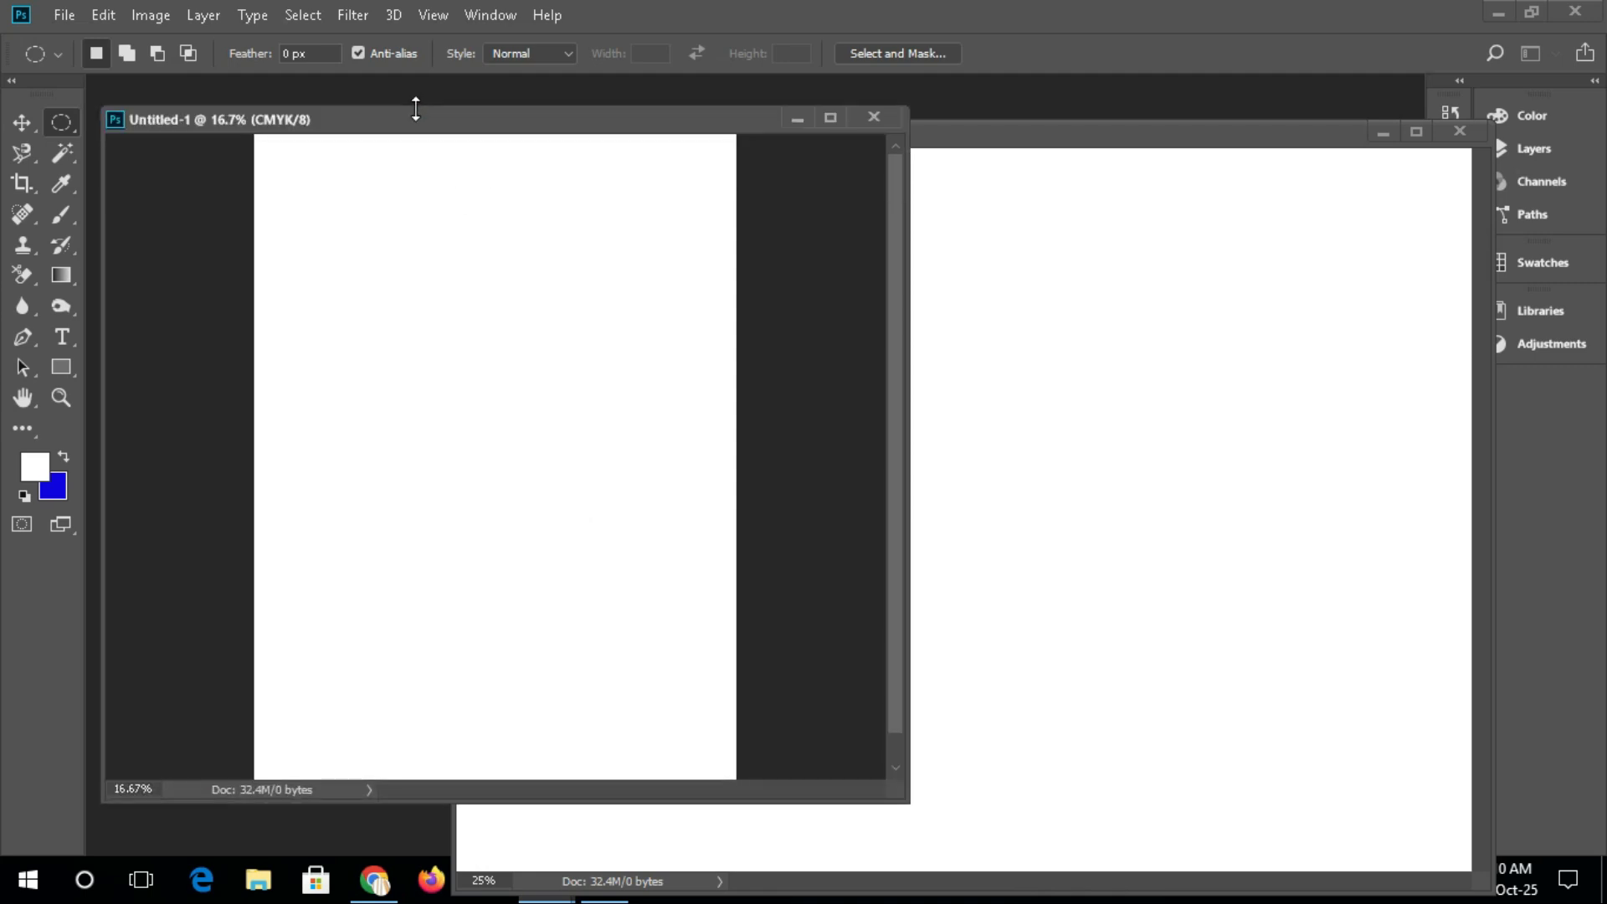
Close the landscape Untitled-2 document and move the floating Untitled-1 window closer to the middle of the workspace
{"action": "left_click", "coordinate": [1079, 400]}
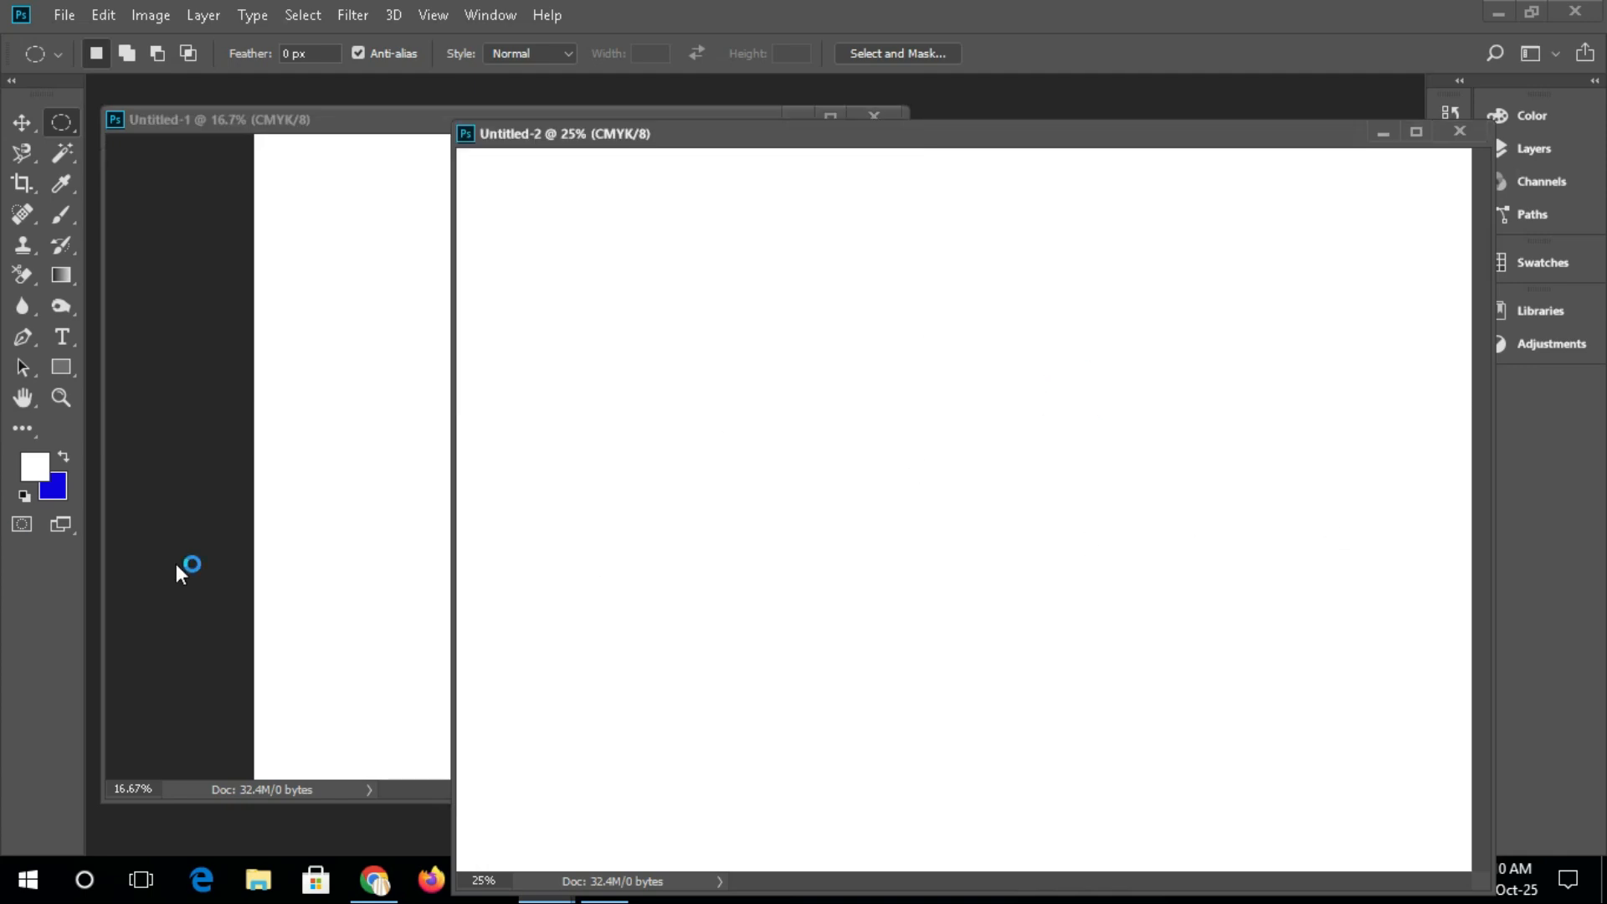
{"action": "left_click", "coordinate": [1459, 134]}
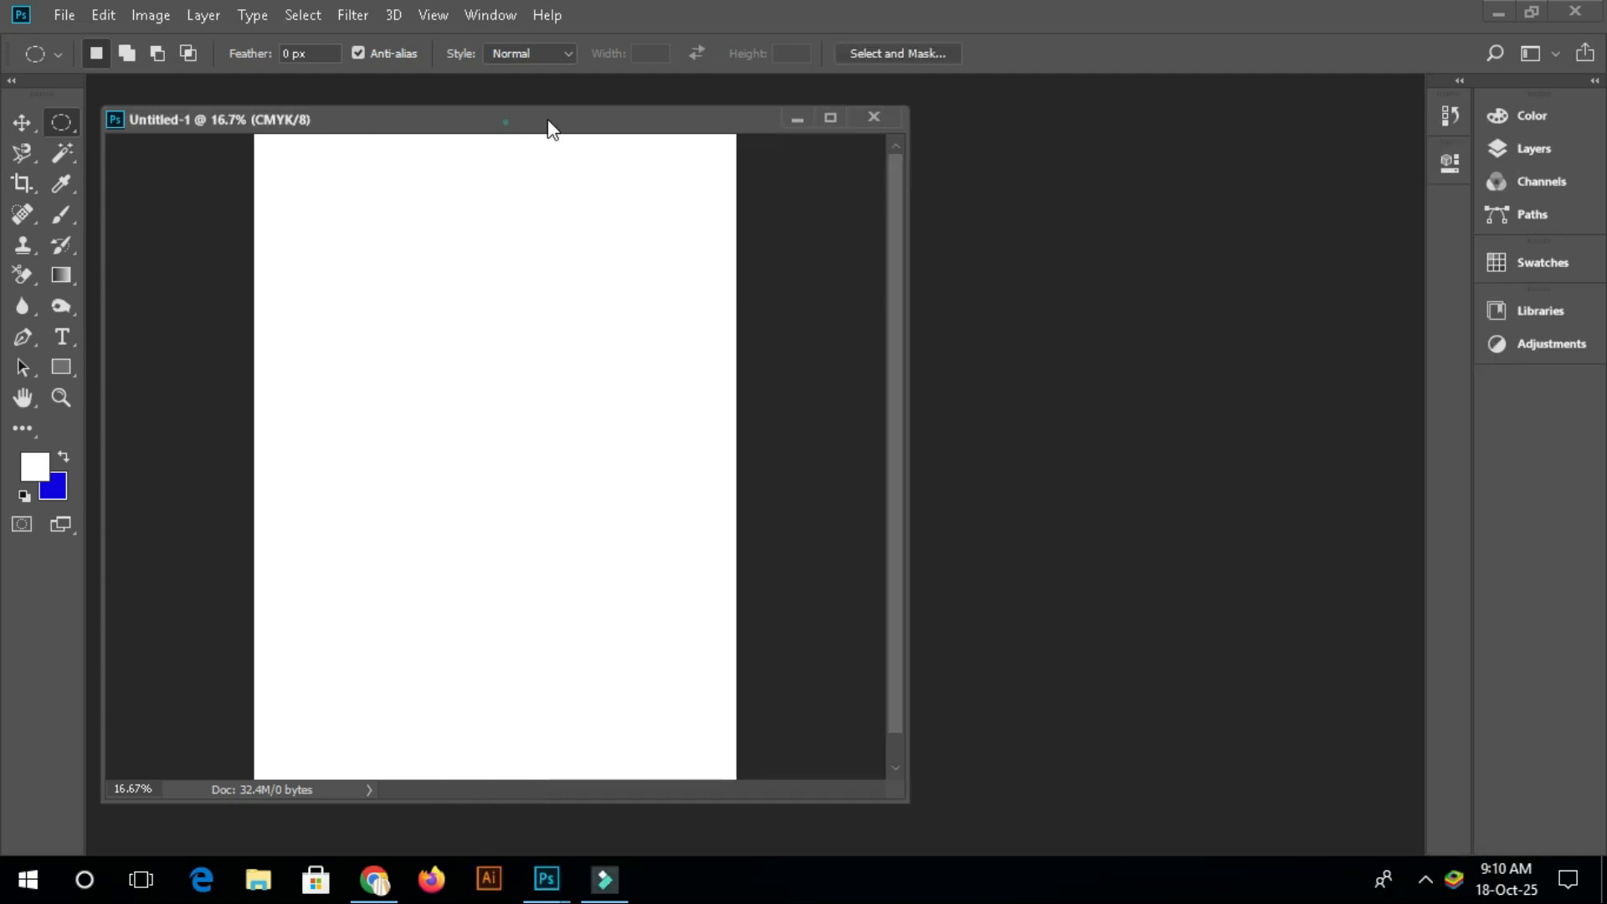
{"action": "left_click_drag", "start_coordinate": [506, 122], "coordinate": [732, 118]}
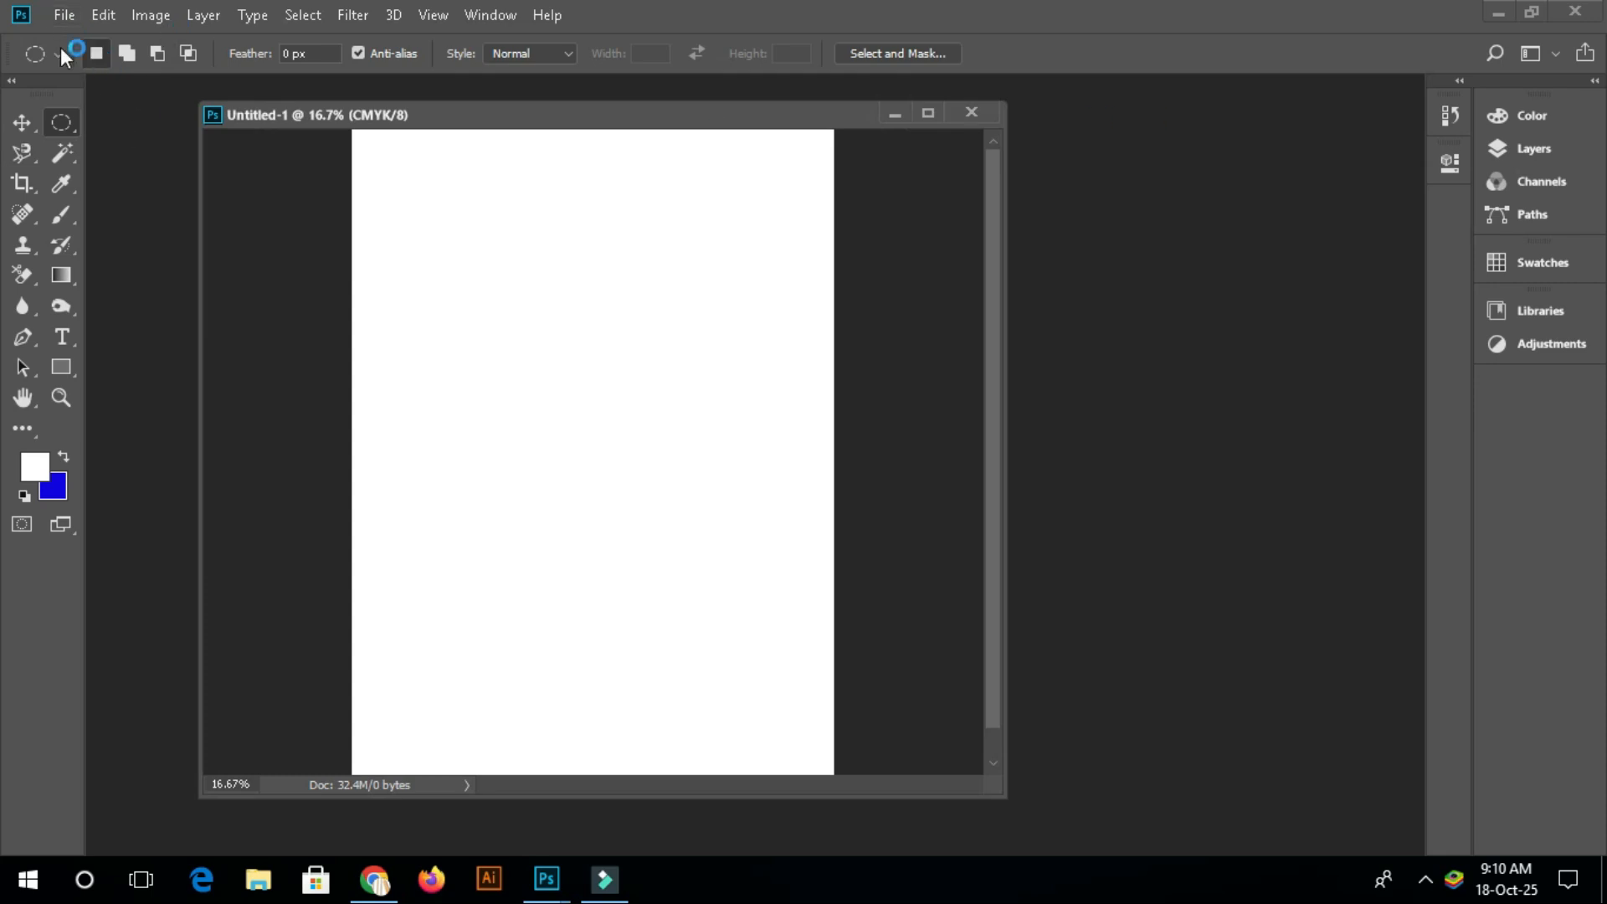
Start another new document and set its background contents to Background Color
{"action": "left_click", "coordinate": [64, 15]}
{"action": "left_click", "coordinate": [83, 34]}
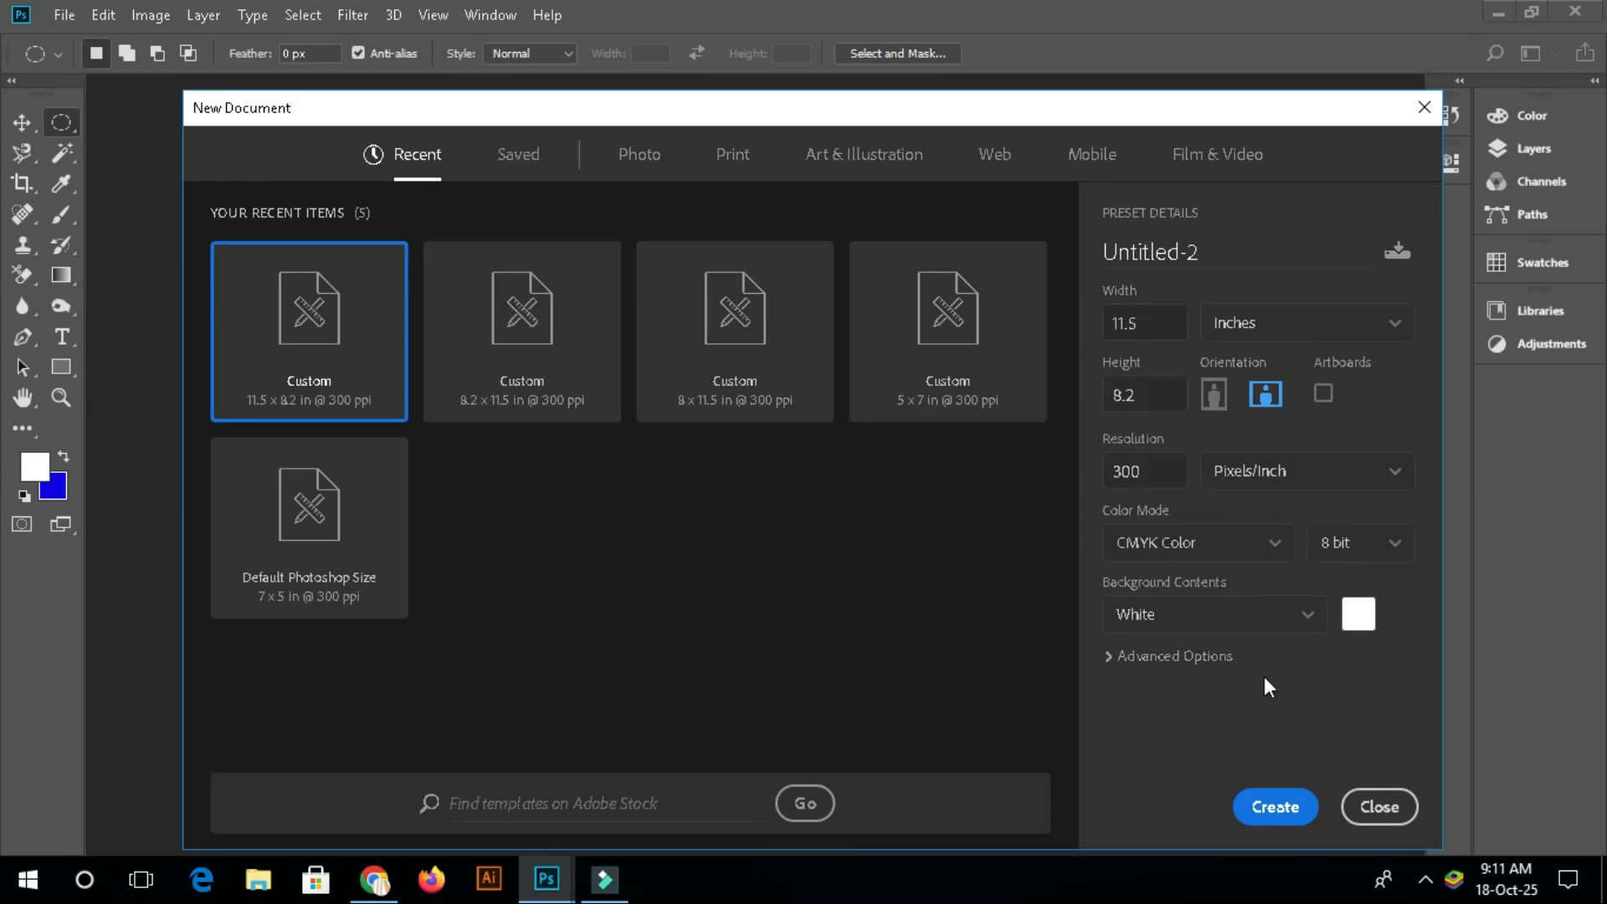
{"action": "left_click", "coordinate": [1306, 615]}
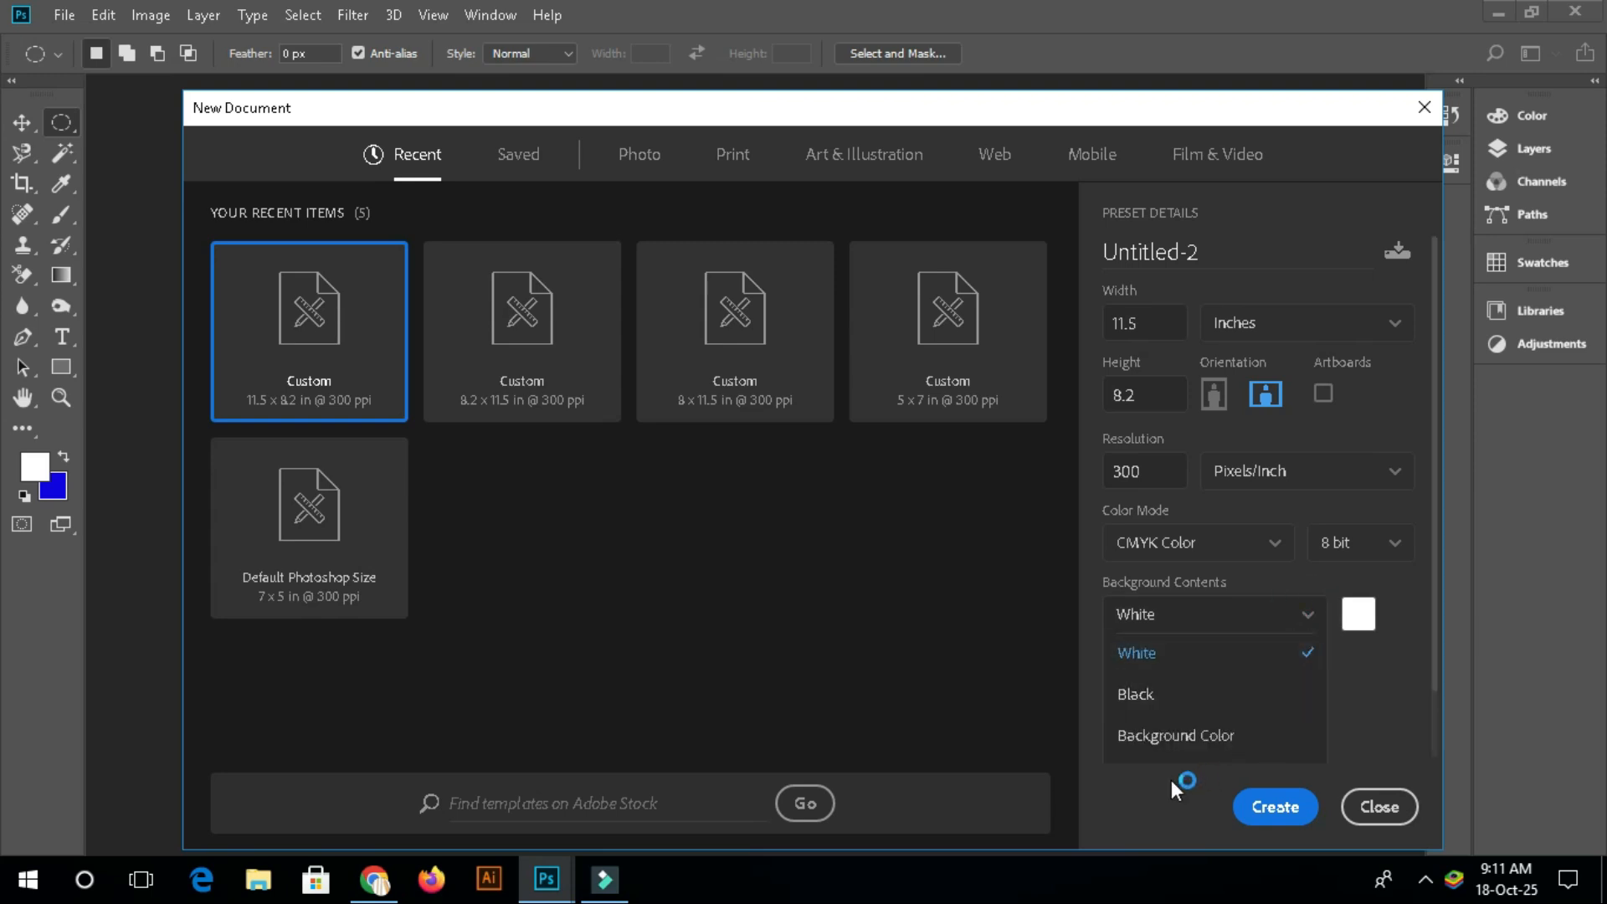
{"action": "left_click", "coordinate": [1172, 737]}
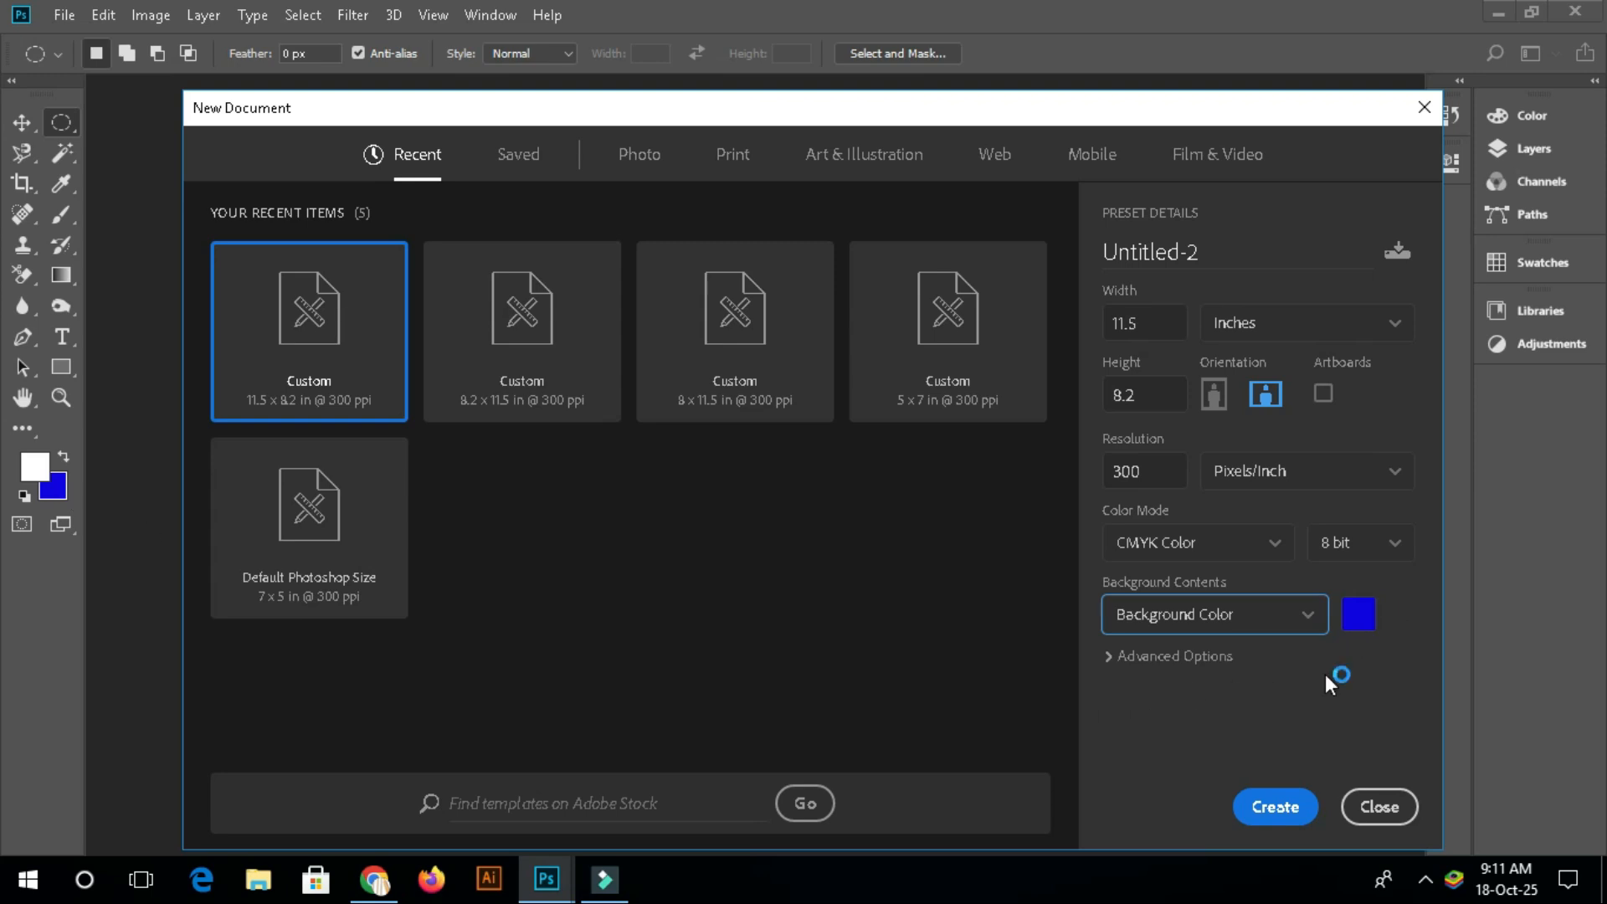
{"action": "left_click", "coordinate": [1304, 617]}
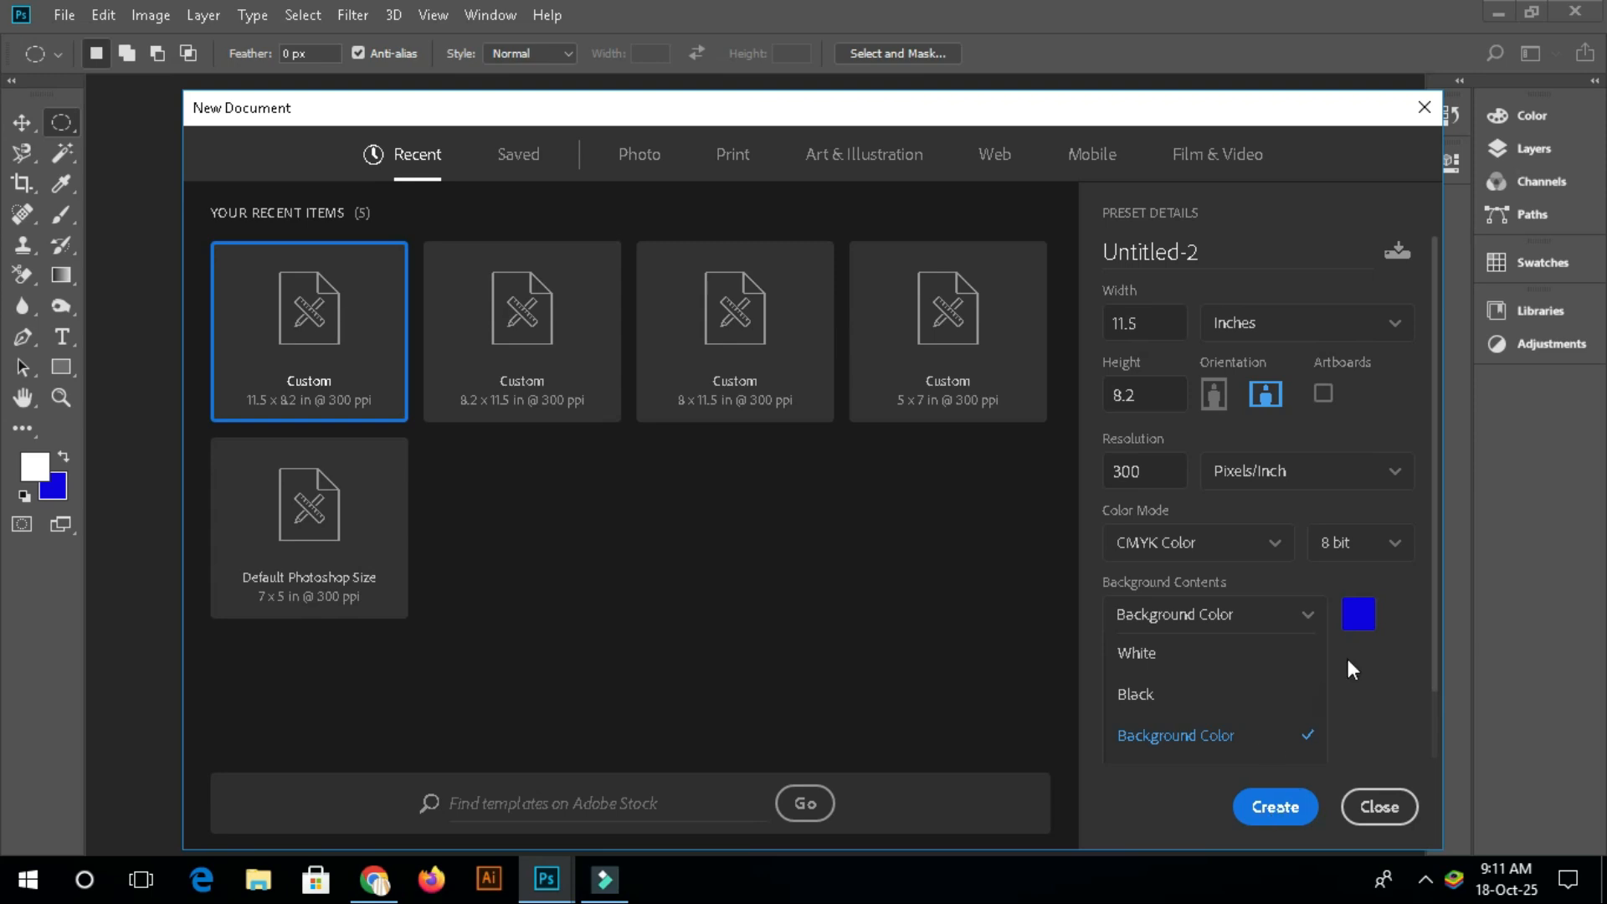
{"action": "left_click", "coordinate": [1185, 740]}
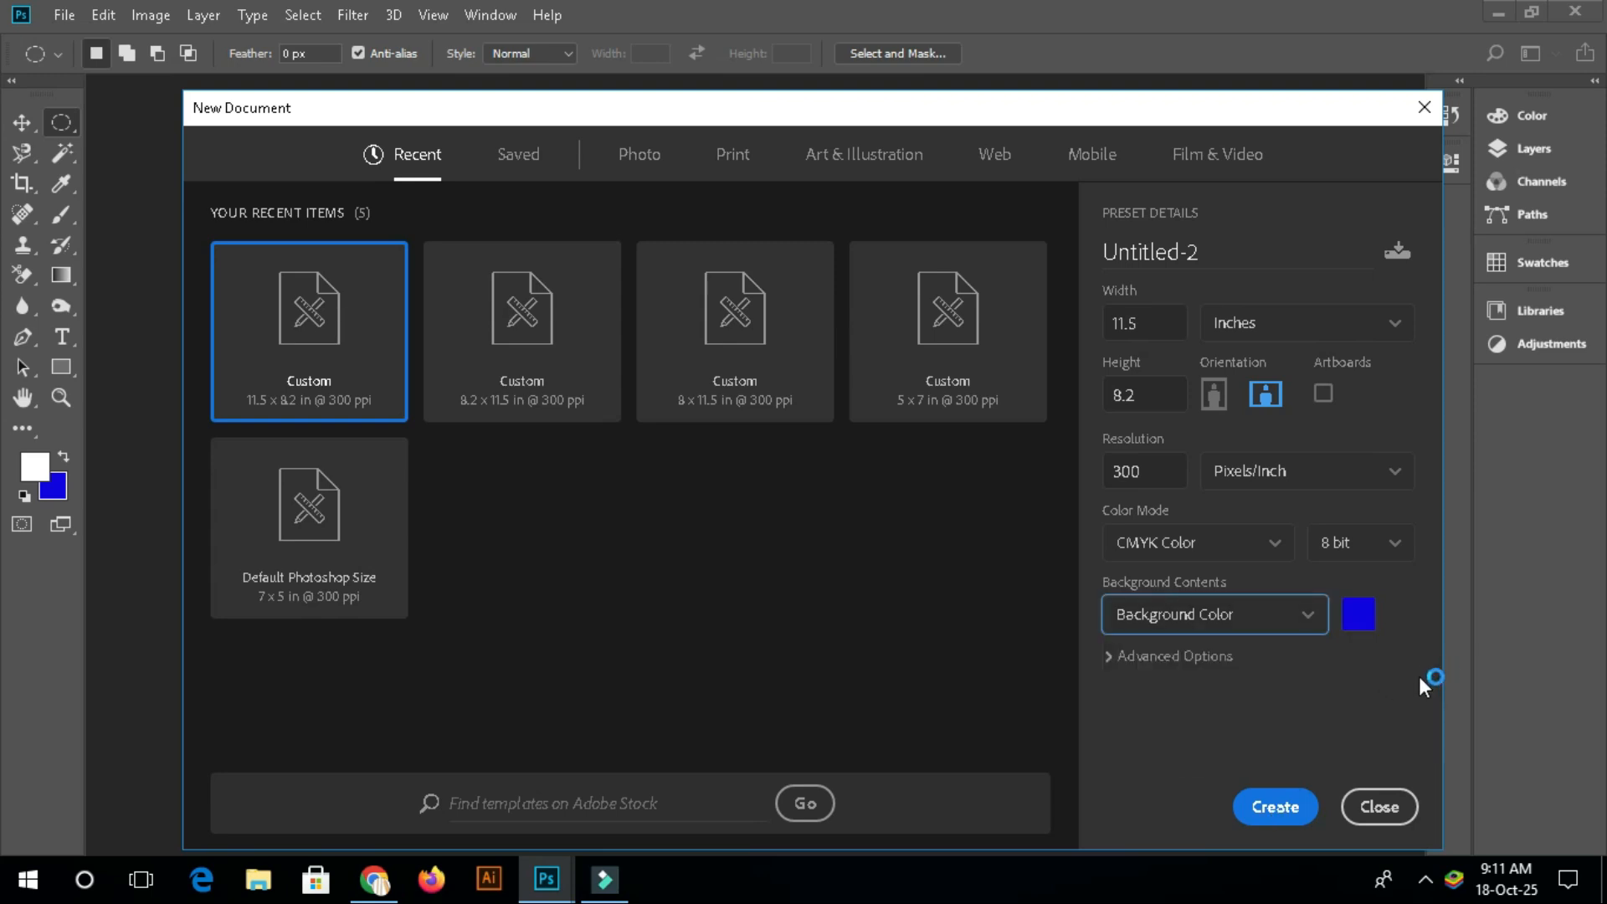
Change the new document's background to custom pink f40e90 and create the document
{"action": "left_click", "coordinate": [1359, 617]}
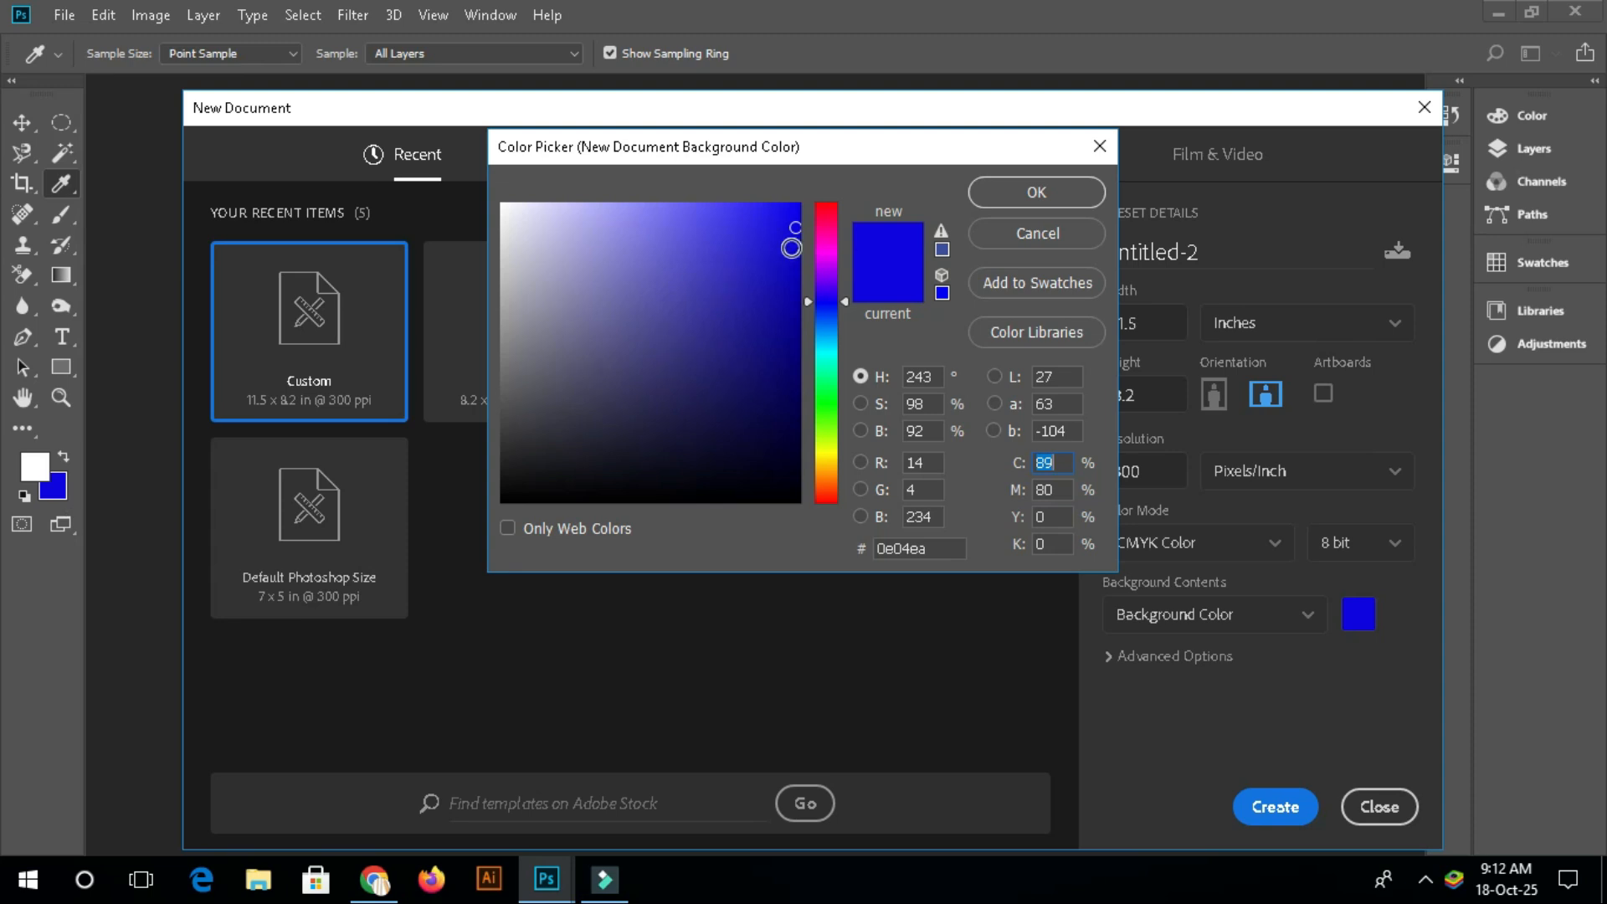
{"action": "mouse_move", "coordinate": [663, 276]}
{"action": "left_mouse_down"}
{"action": "mouse_move", "coordinate": [516, 243]}
{"action": "mouse_move", "coordinate": [636, 191]}
{"action": "mouse_move", "coordinate": [778, 272]}
{"action": "mouse_move", "coordinate": [771, 455]}
{"action": "mouse_move", "coordinate": [656, 463]}
{"action": "left_mouse_up"}
{"action": "left_click", "coordinate": [829, 375]}
{"action": "left_click_drag", "start_coordinate": [829, 423], "coordinate": [826, 235]}
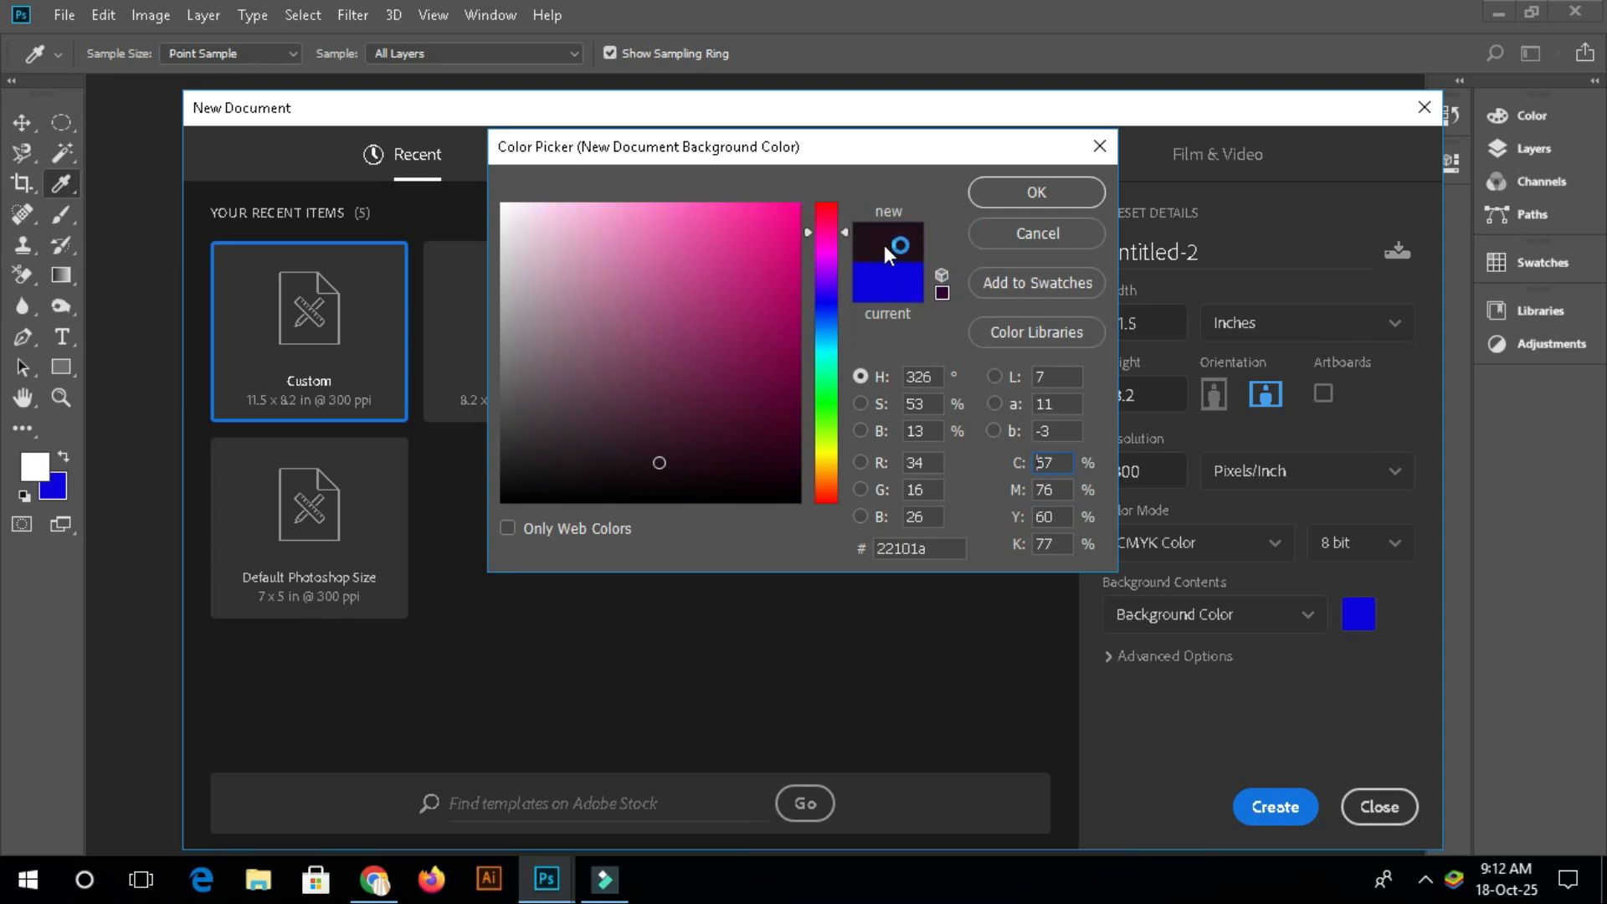
{"action": "mouse_move", "coordinate": [659, 462]}
{"action": "left_mouse_down"}
{"action": "mouse_move", "coordinate": [685, 374]}
{"action": "mouse_move", "coordinate": [784, 216]}
{"action": "left_mouse_up"}
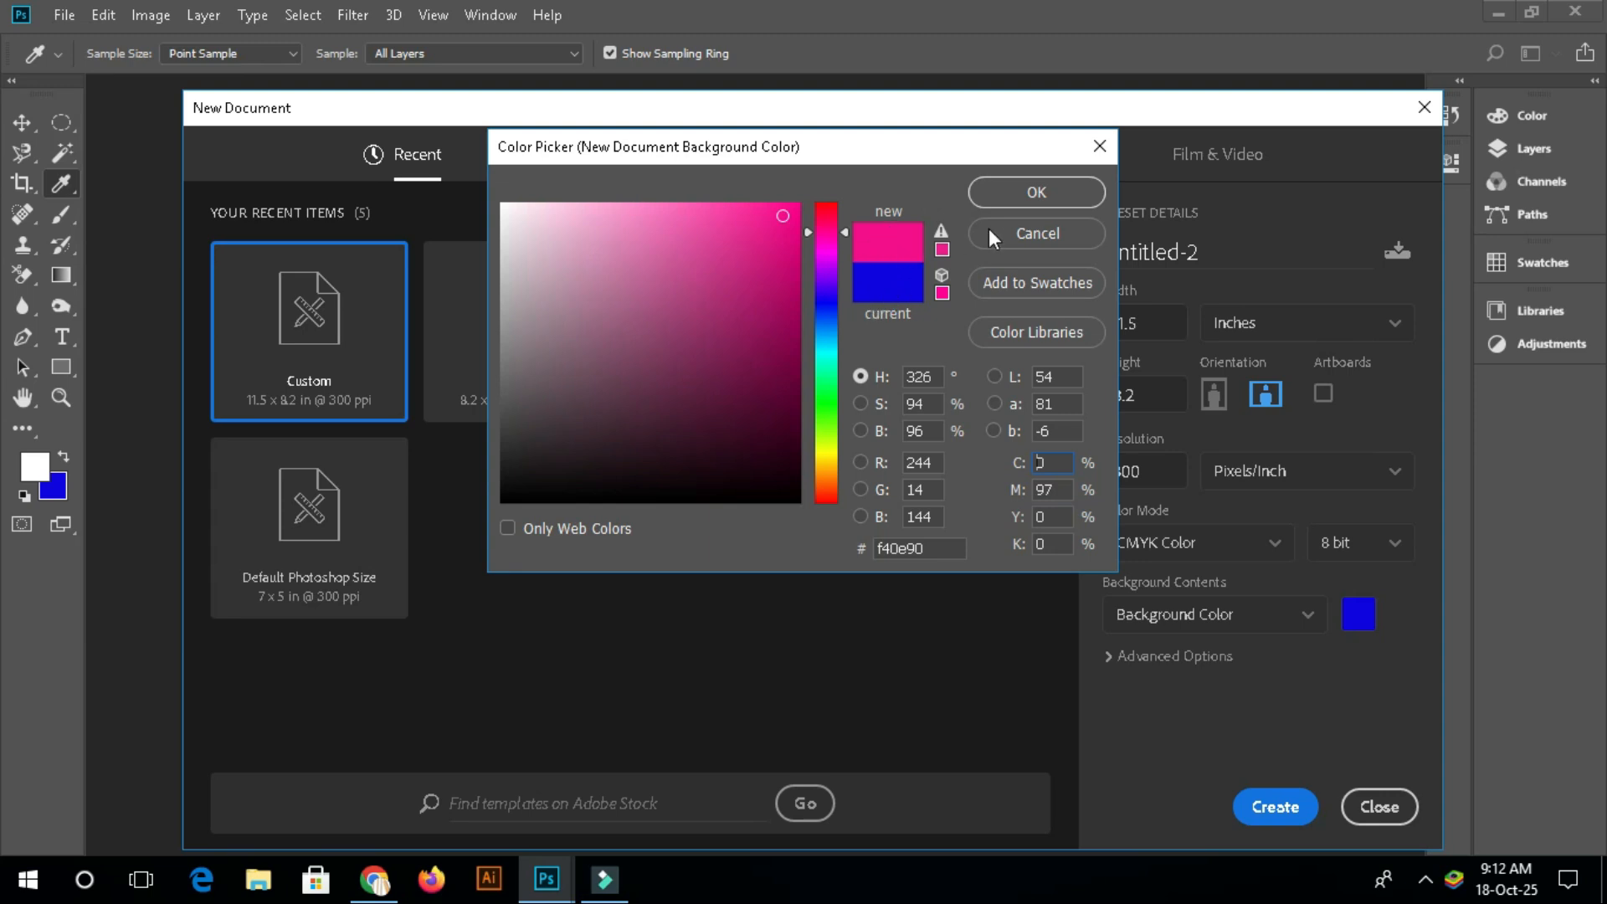
{"action": "left_click", "coordinate": [1009, 200]}
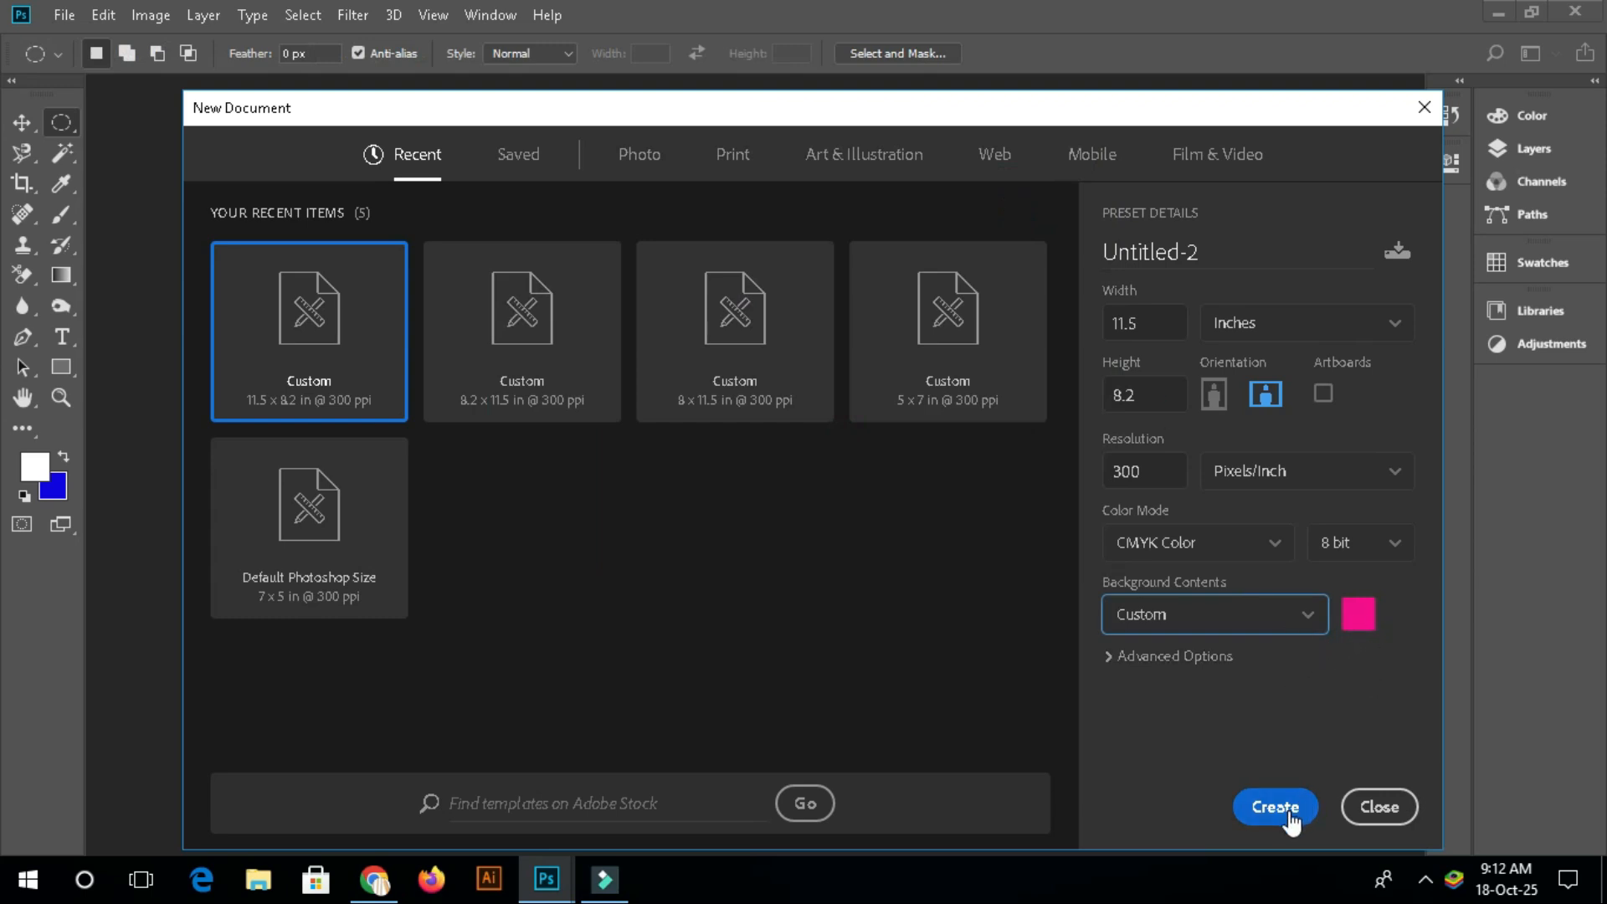
{"action": "left_click", "coordinate": [1261, 791]}
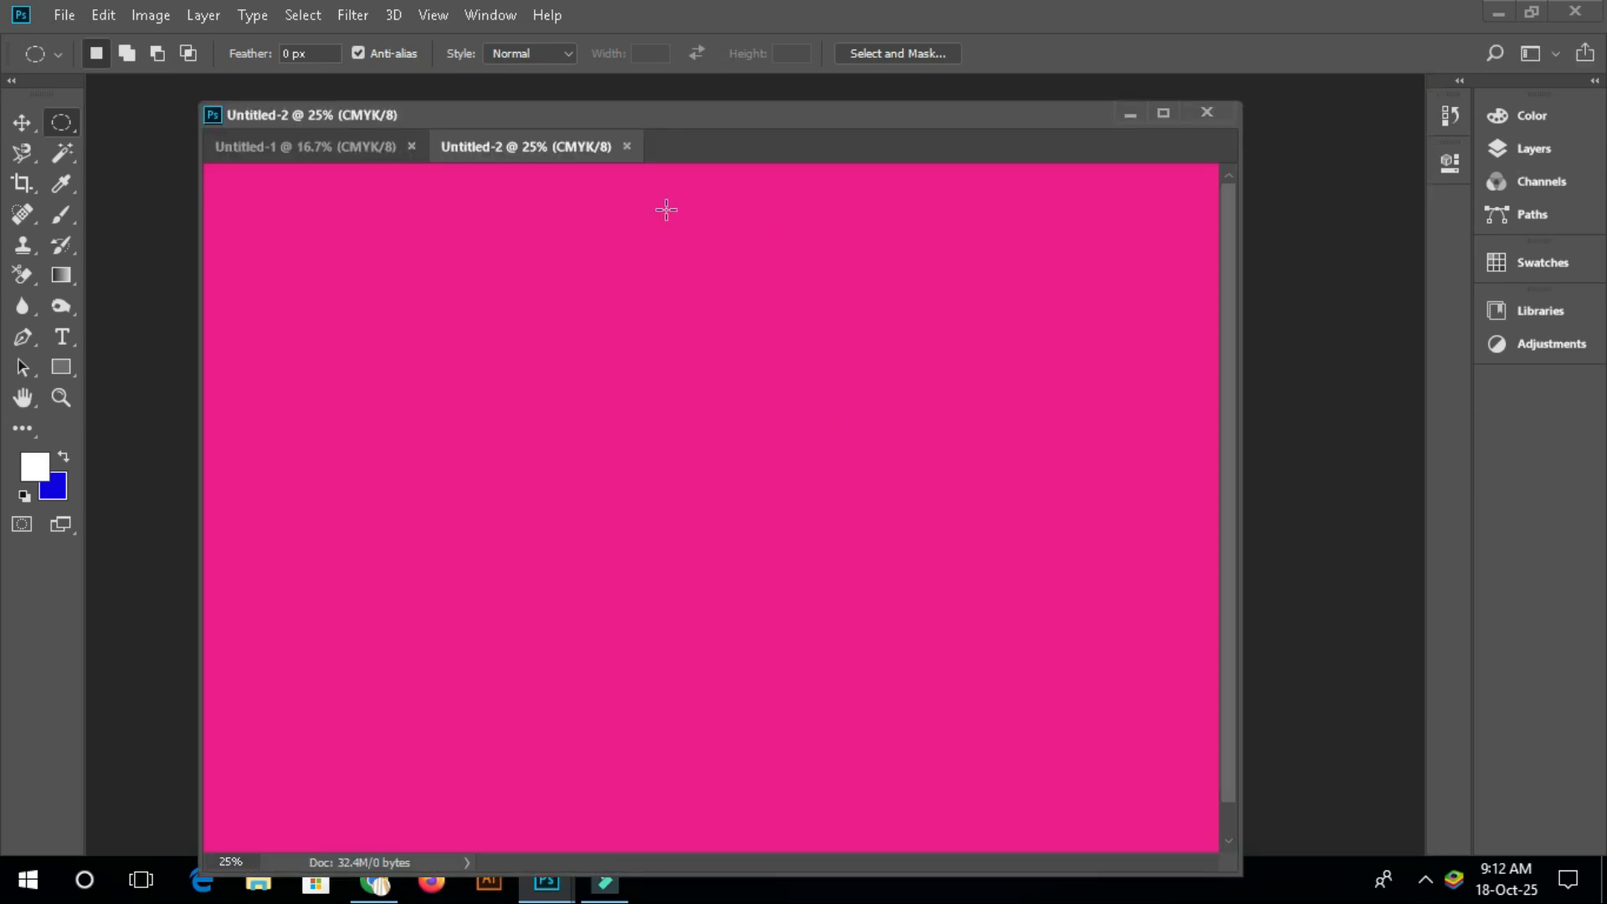
Detach the pink document from the window group, regroup it, detach it again and close it
{"action": "left_click_drag", "start_coordinate": [522, 151], "coordinate": [532, 205]}
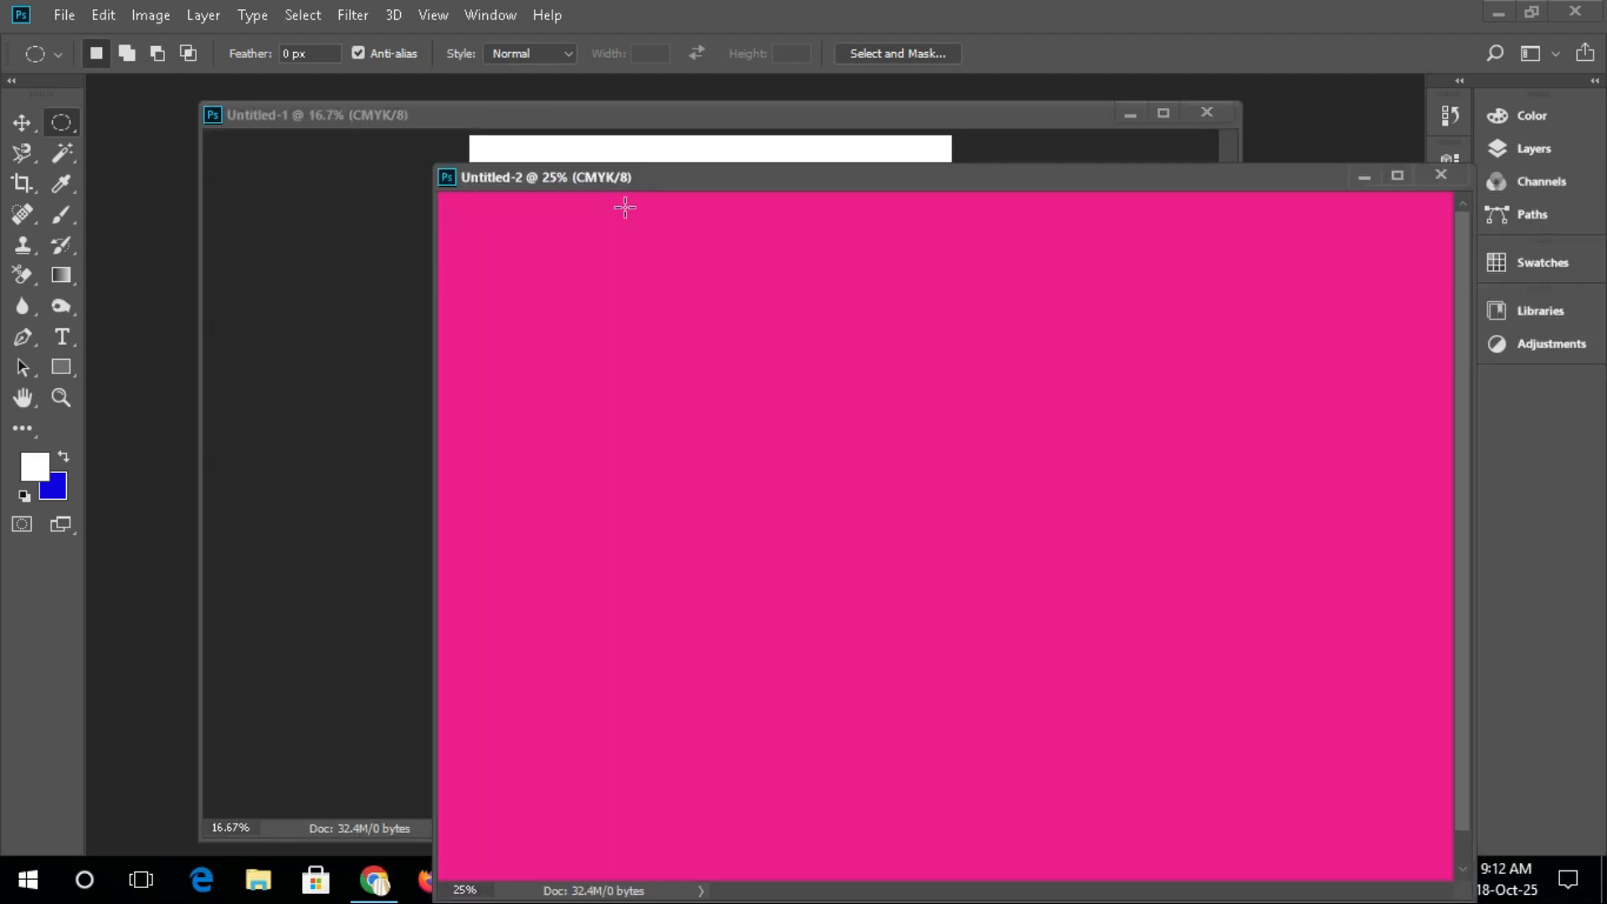
{"action": "left_click_drag", "start_coordinate": [796, 177], "coordinate": [714, 149]}
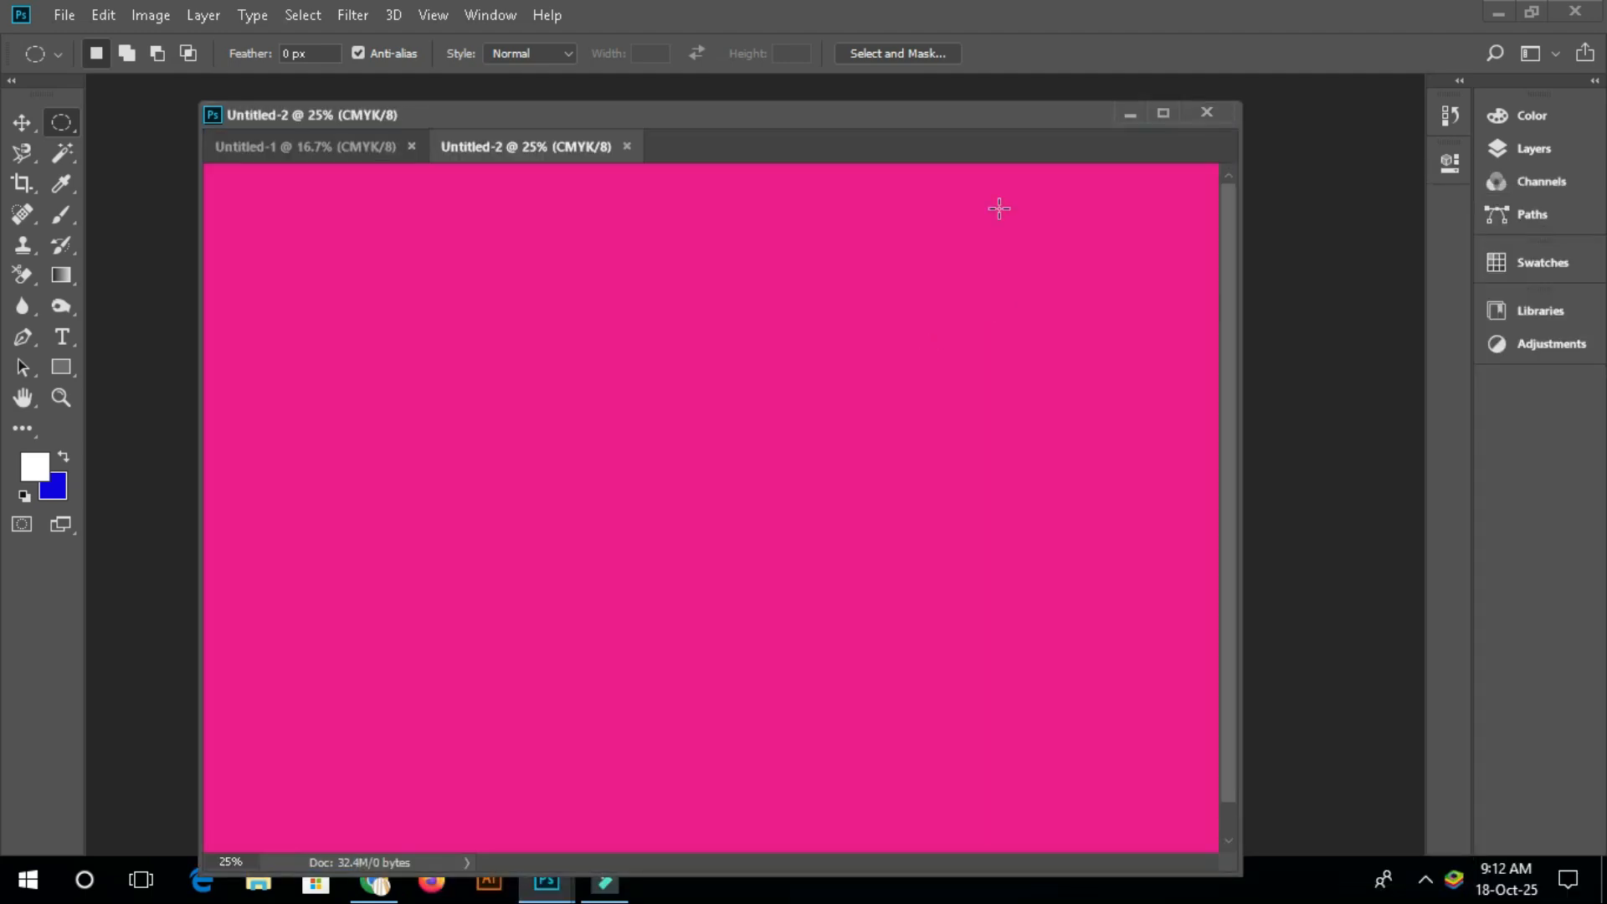
{"action": "left_click_drag", "start_coordinate": [578, 158], "coordinate": [871, 196]}
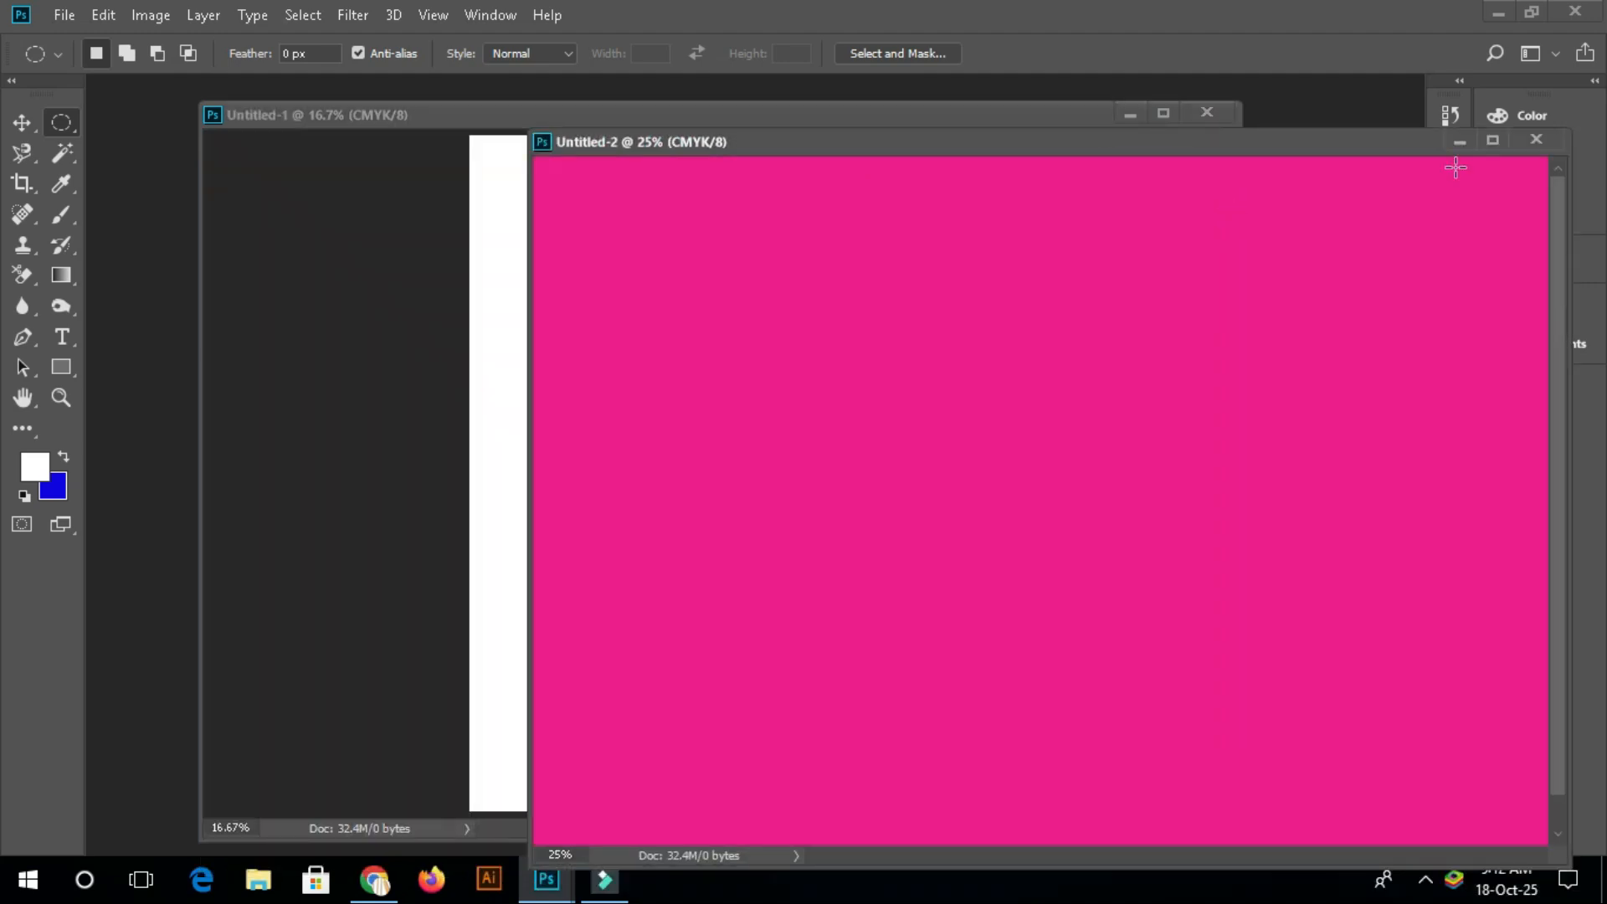
{"action": "left_click", "coordinate": [1531, 144]}
Create another pink-background document in portrait orientation
{"action": "key", "text": "ctrl+n"}
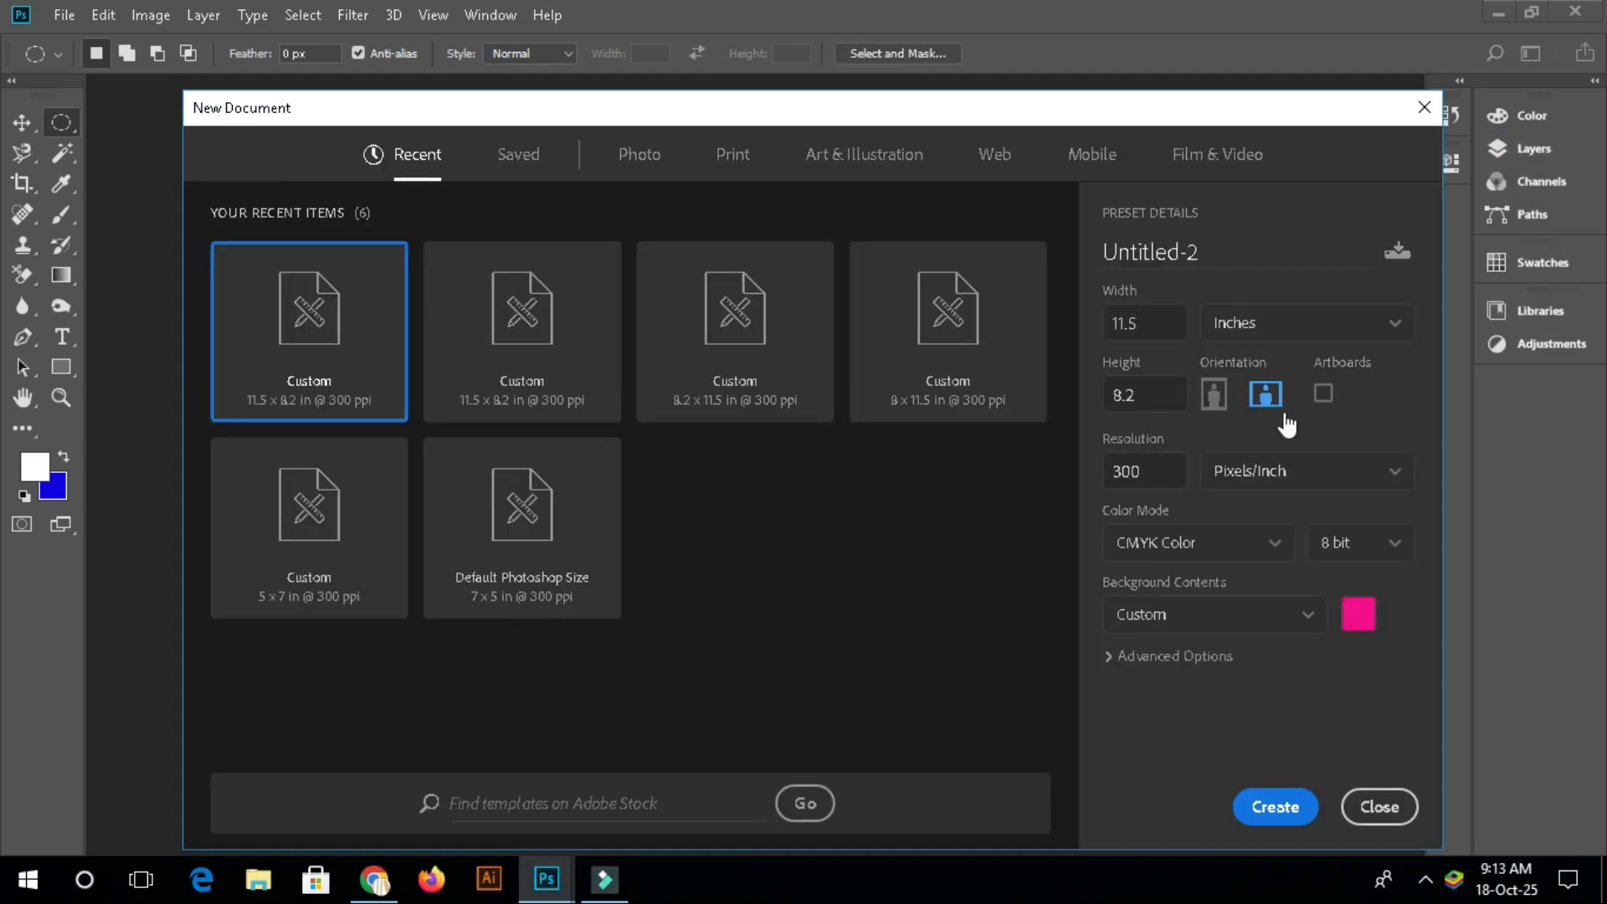
{"action": "left_click", "coordinate": [1214, 395]}
{"action": "left_click", "coordinate": [1280, 809]}
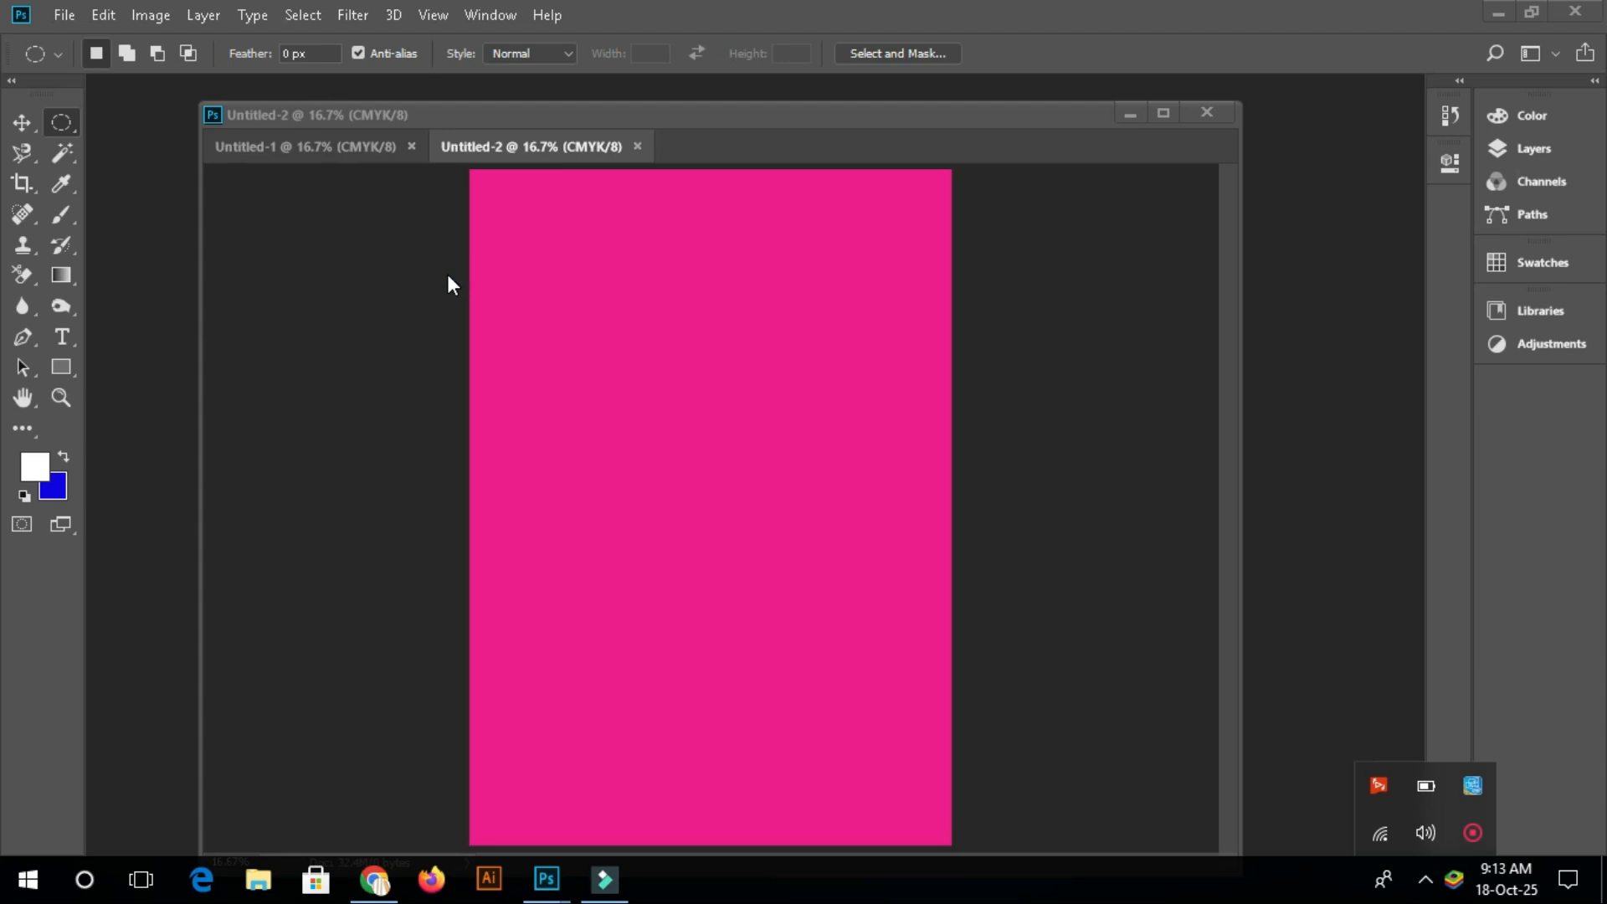
Close the pink portrait document and dock the blank Untitled-1 document as a tab in the workspace
{"action": "left_click", "coordinate": [637, 149]}
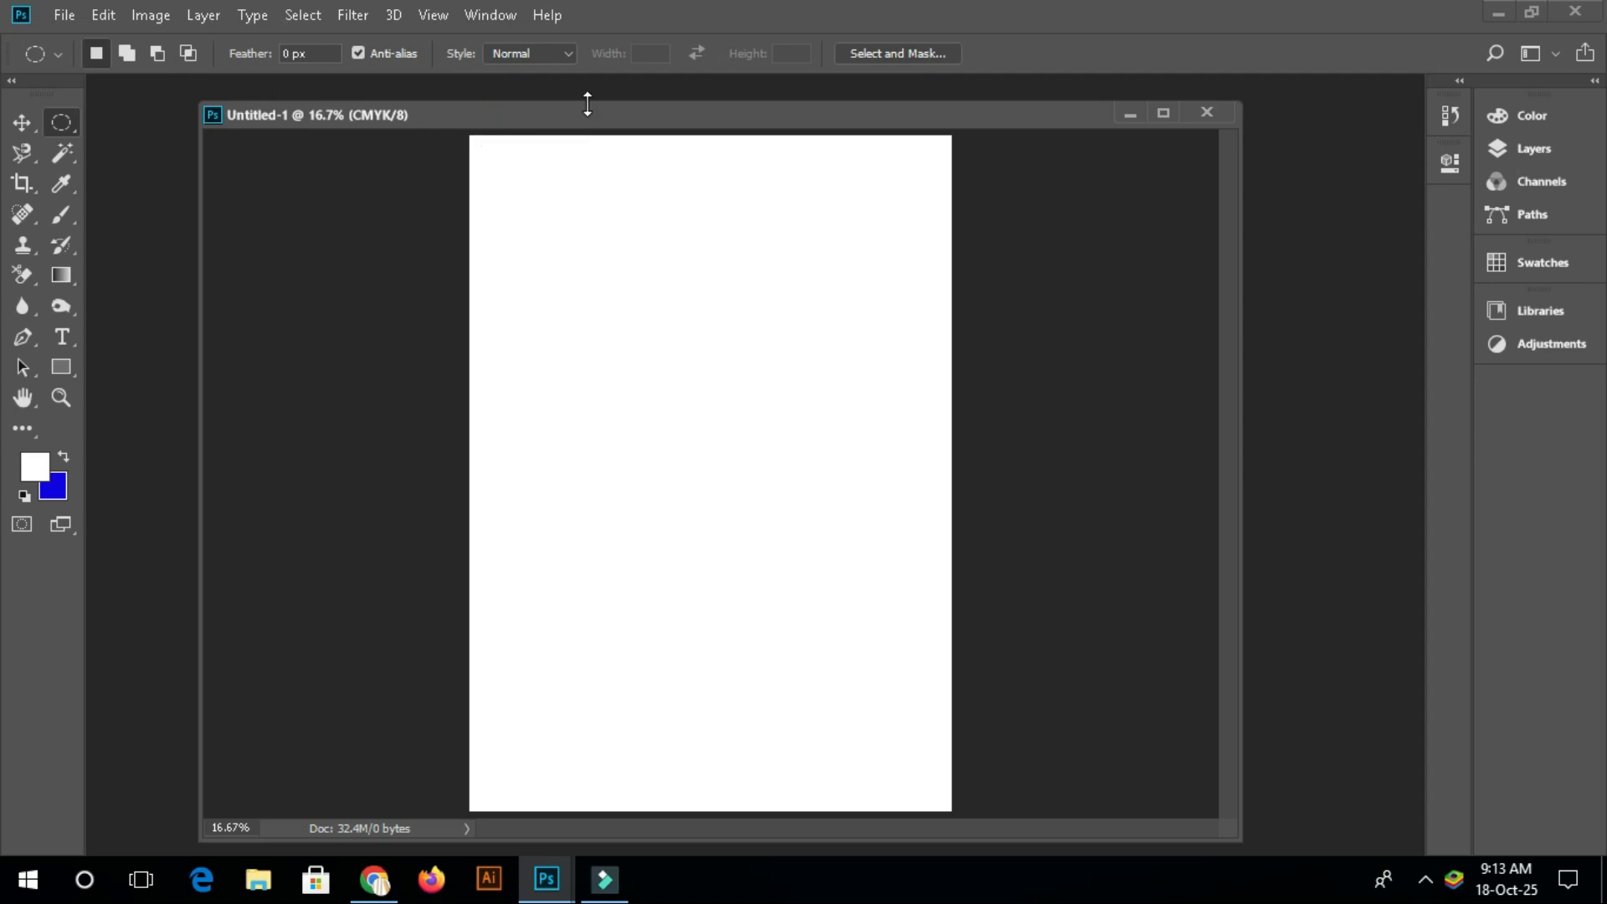
{"action": "left_click_drag", "start_coordinate": [581, 113], "coordinate": [474, 91]}
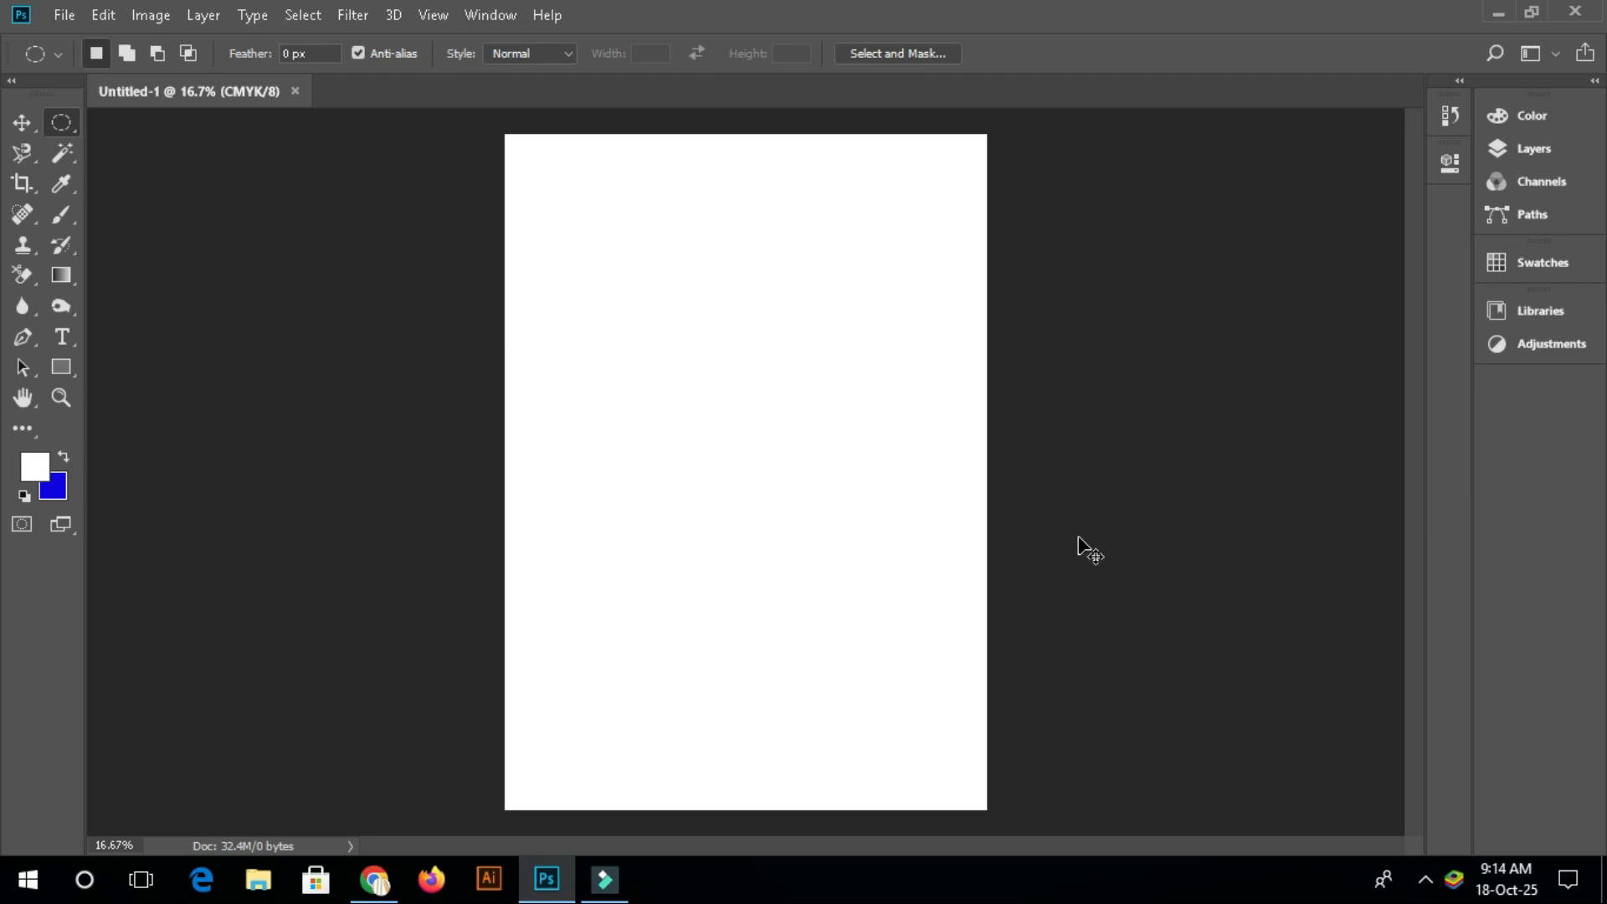
Zoom the blank Untitled-1 page in to 50%, zoom out to 8.33%, and fit it on screen
{"action": "key", "text": "ctrl+plus"}
{"action": "key", "text": "ctrl+plus"}
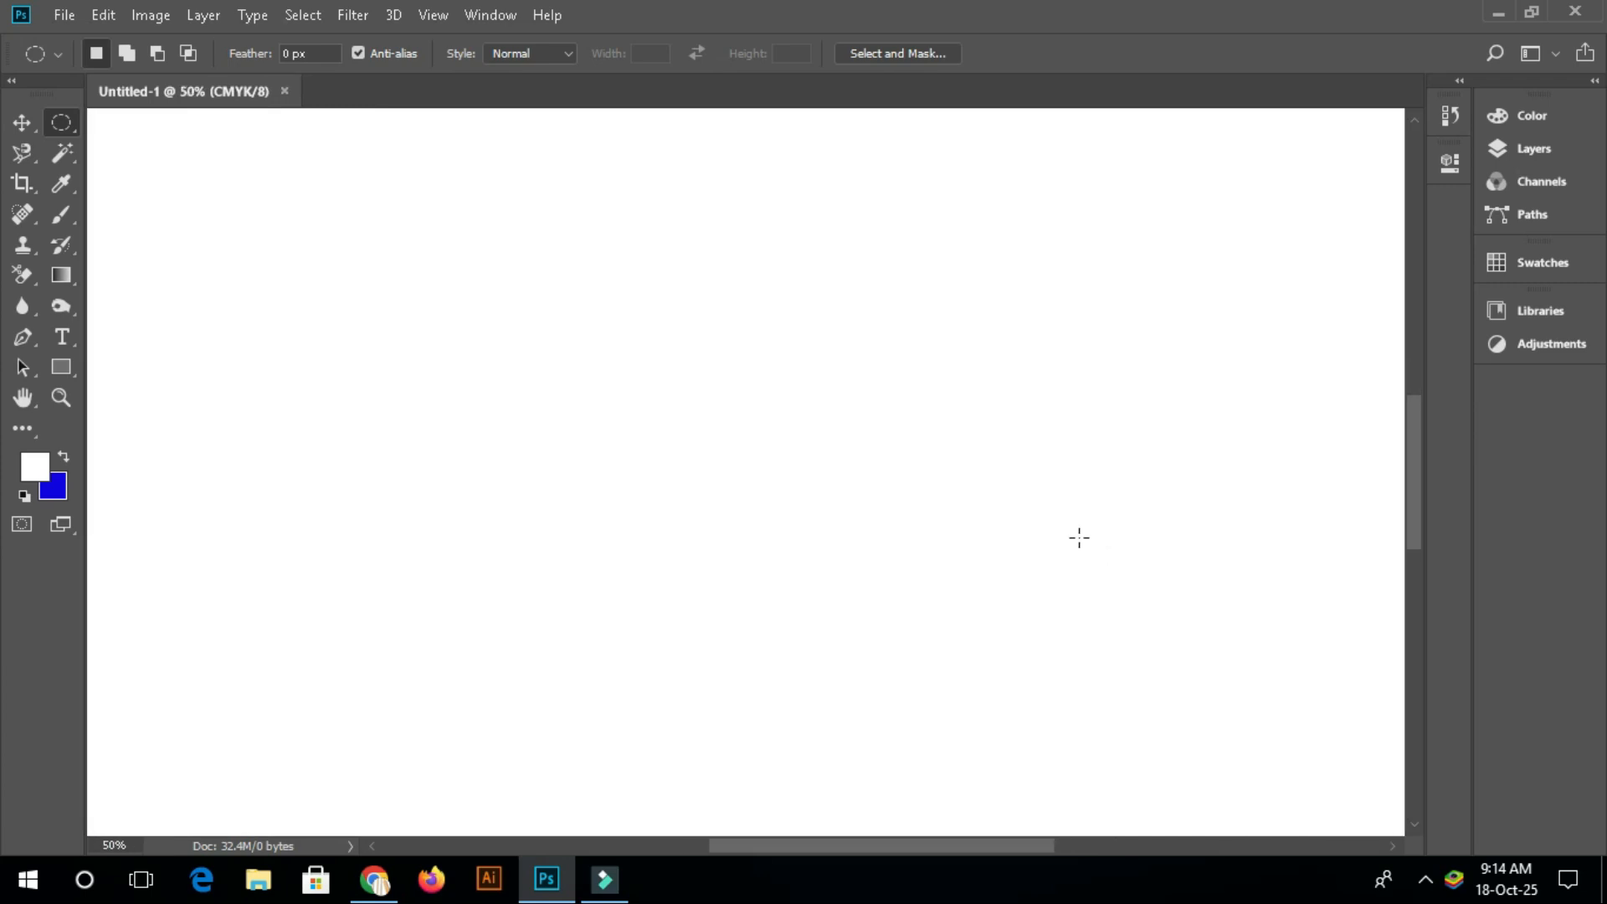
{"action": "key", "text": "ctrl+minus"}
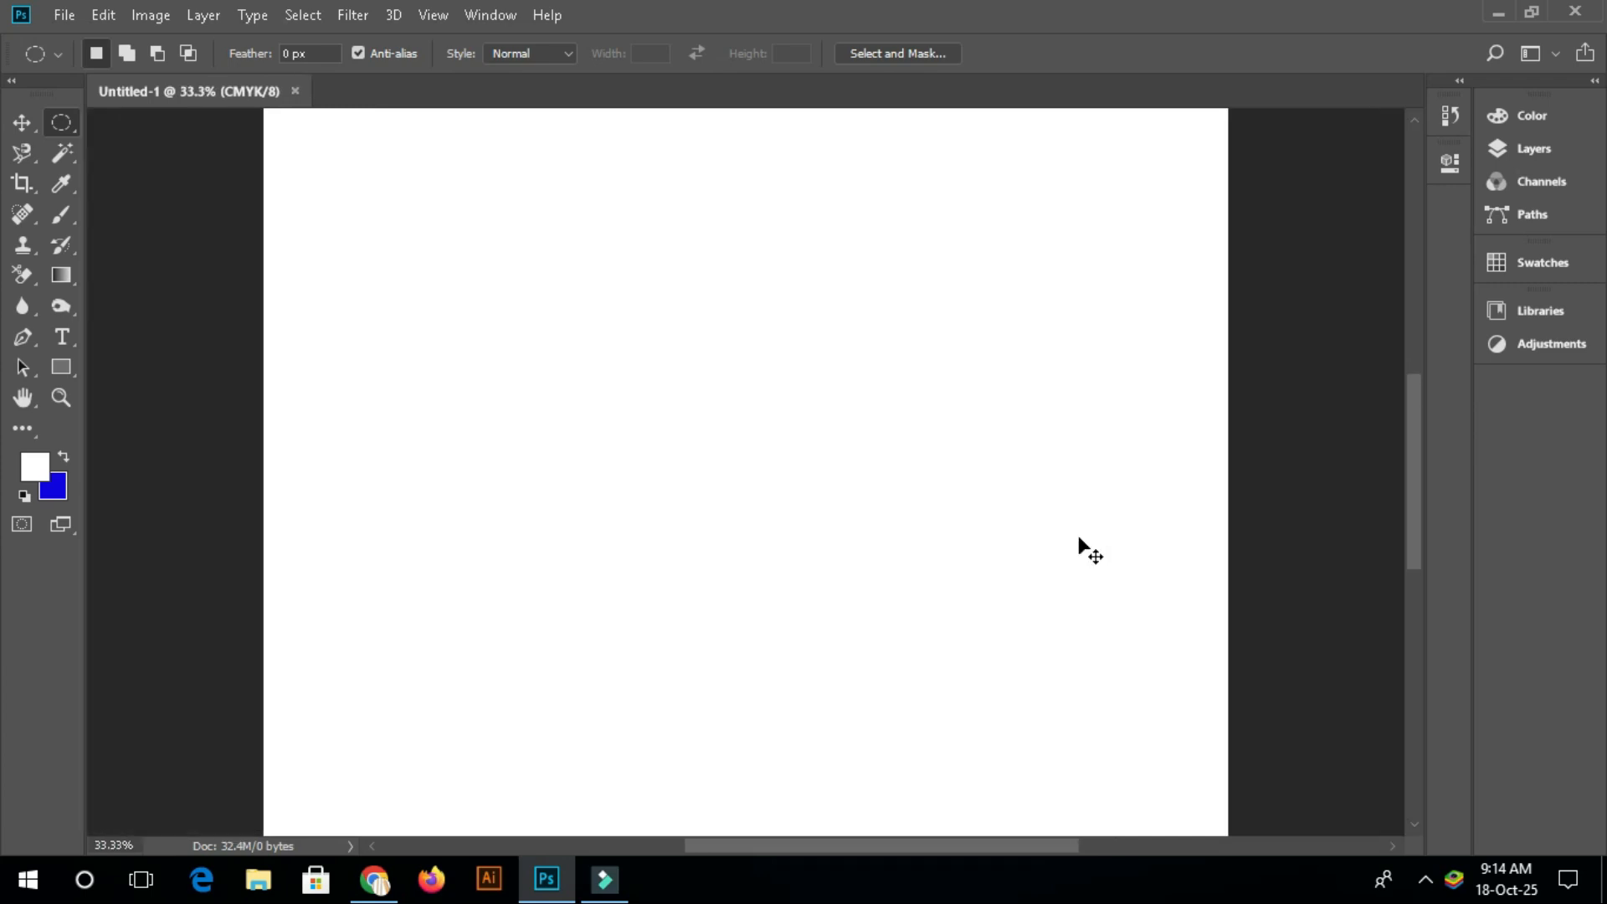
{"action": "key", "text": "ctrl+minus"}
{"action": "key", "text": "ctrl+minus"}
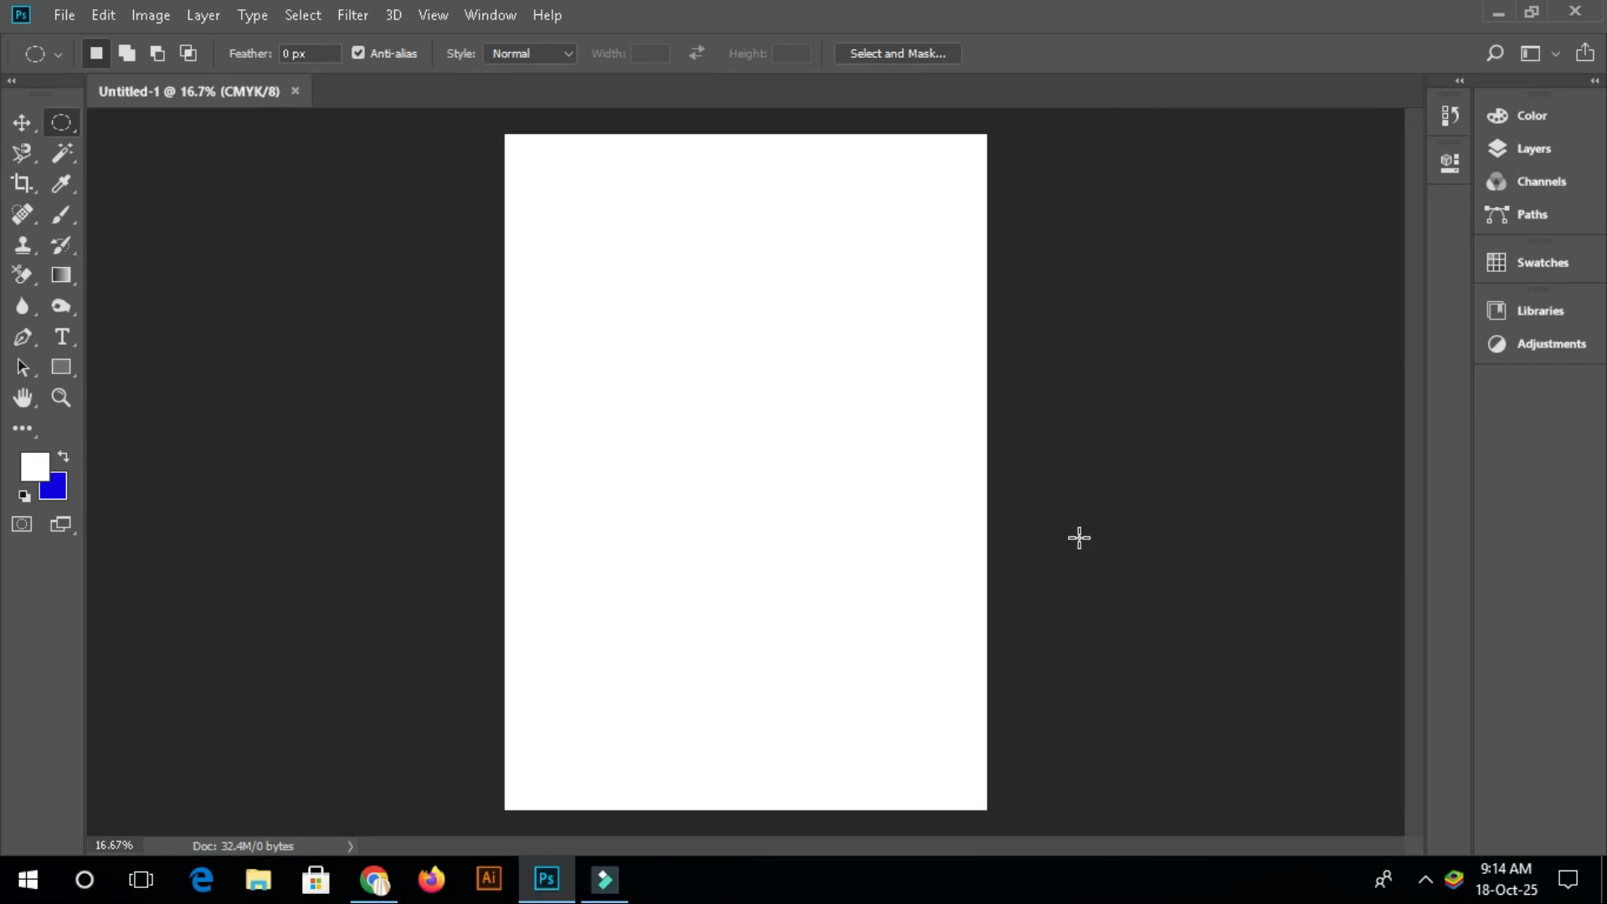
{"action": "key", "text": "ctrl+minus"}
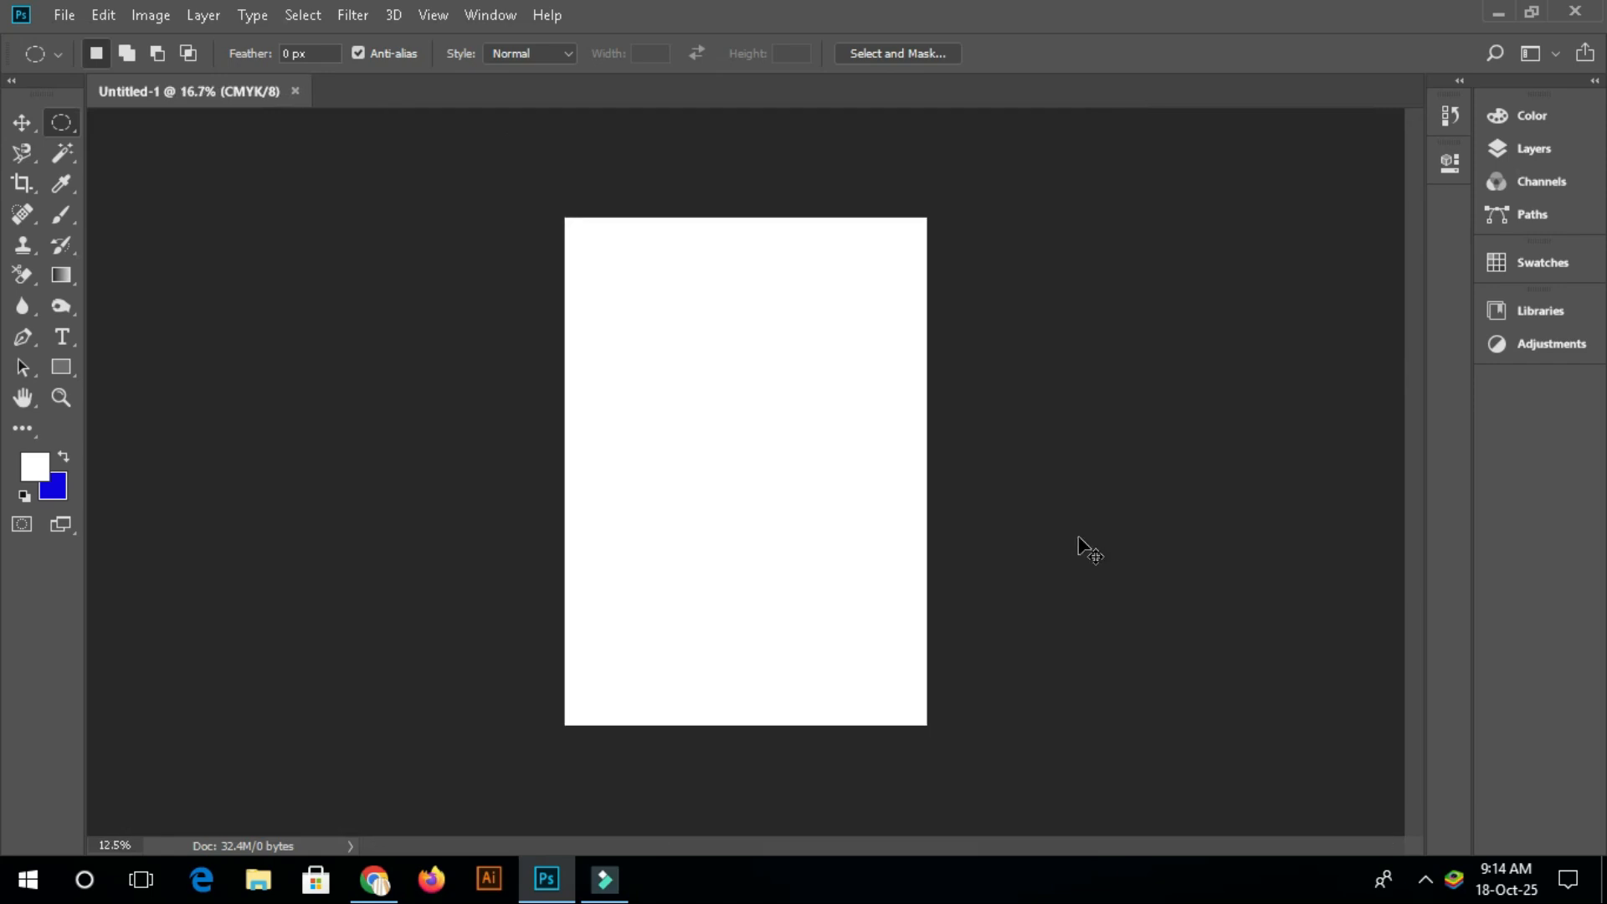
{"action": "key", "text": "ctrl+minus"}
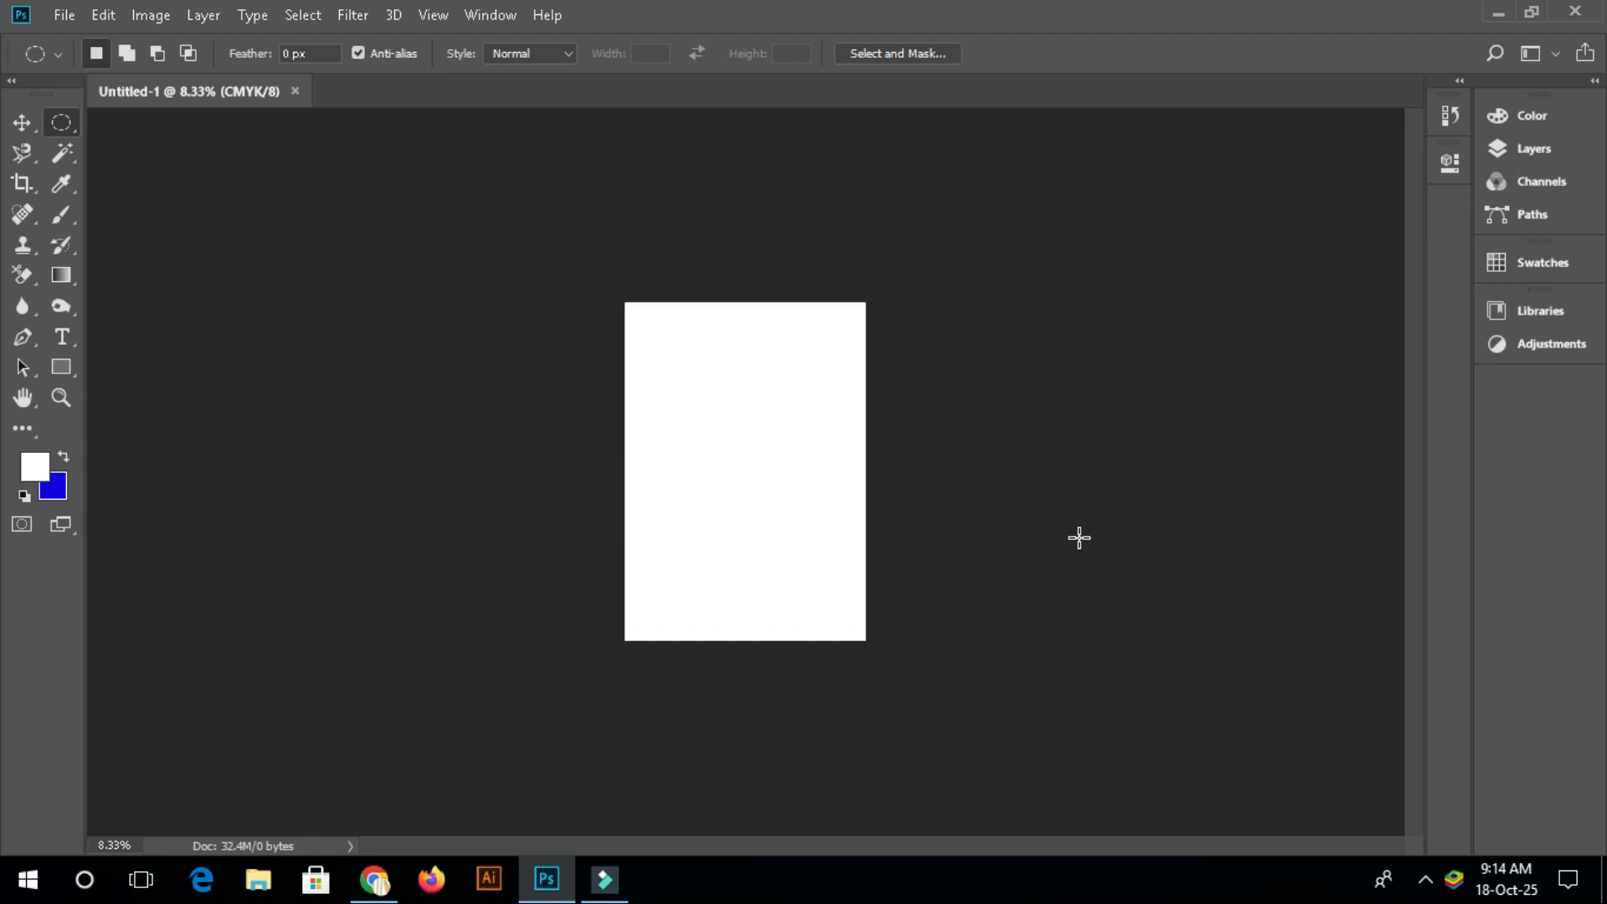
{"action": "key", "text": "ctrl+0"}
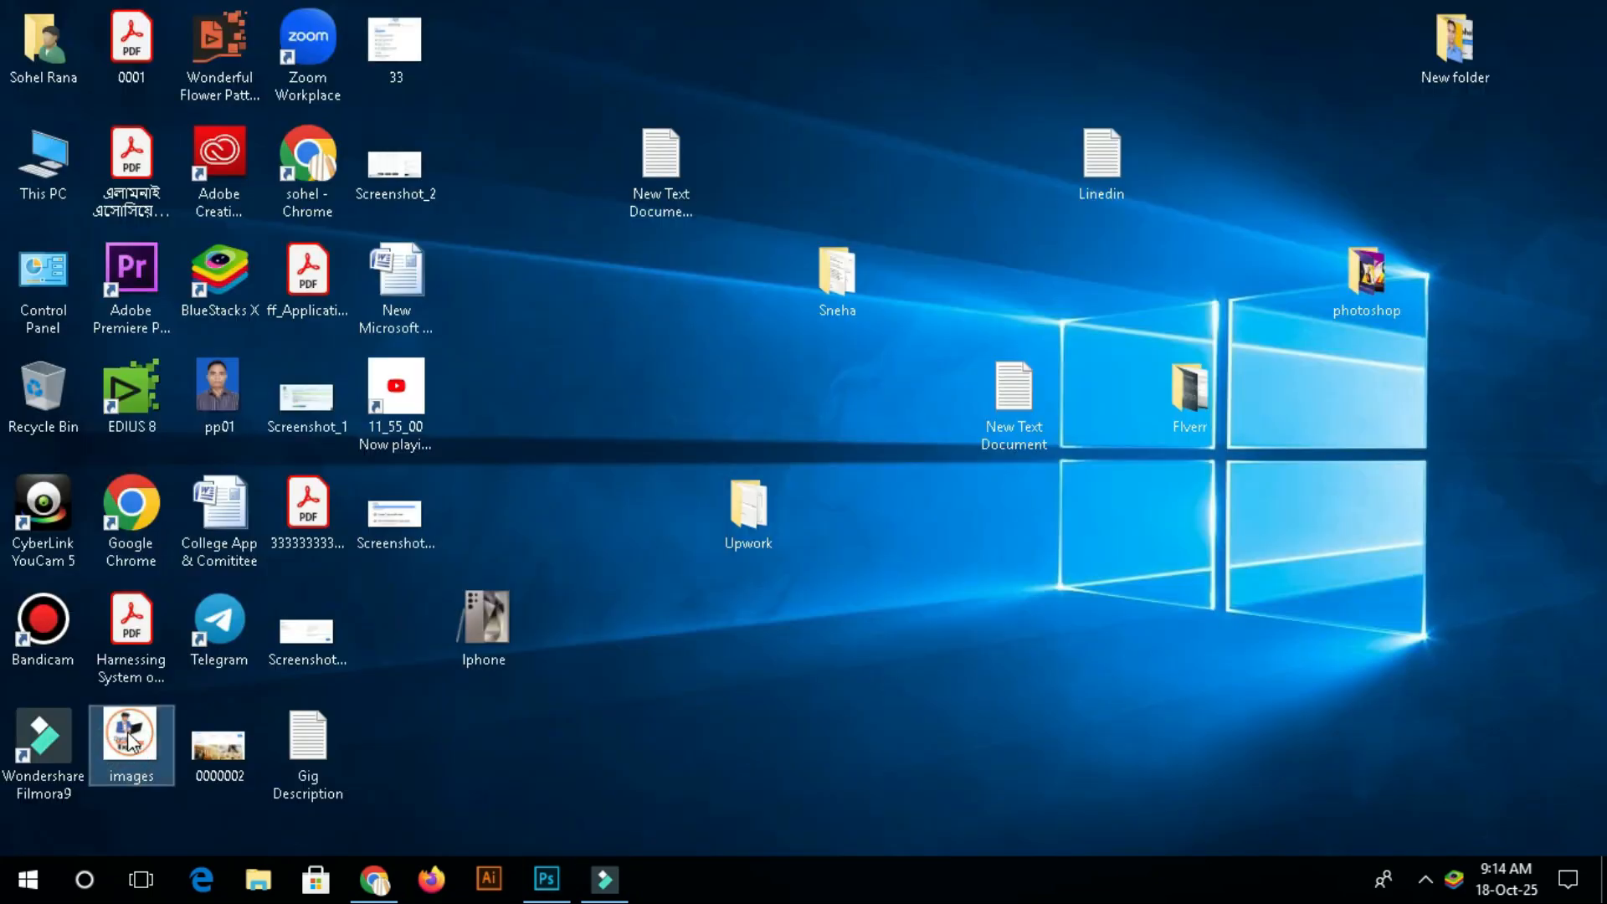
Place the desktop image named images on the upper middle of the Untitled-1 page and commit it
{"action": "left_click_drag", "start_coordinate": [127, 733], "coordinate": [707, 406]}
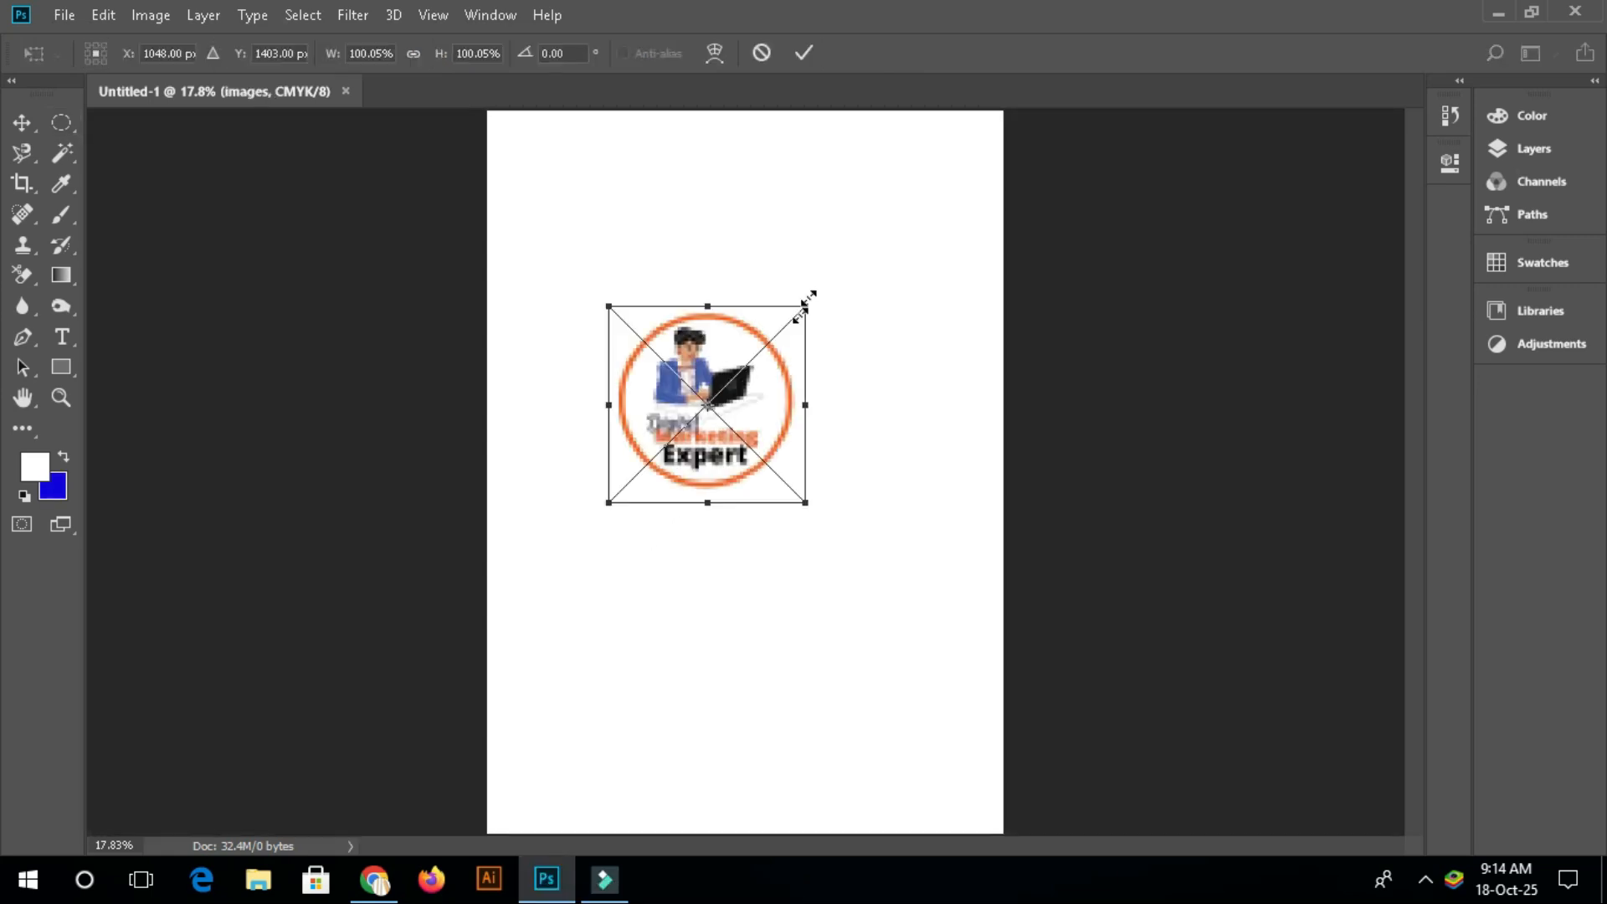
{"action": "left_click", "coordinate": [805, 54]}
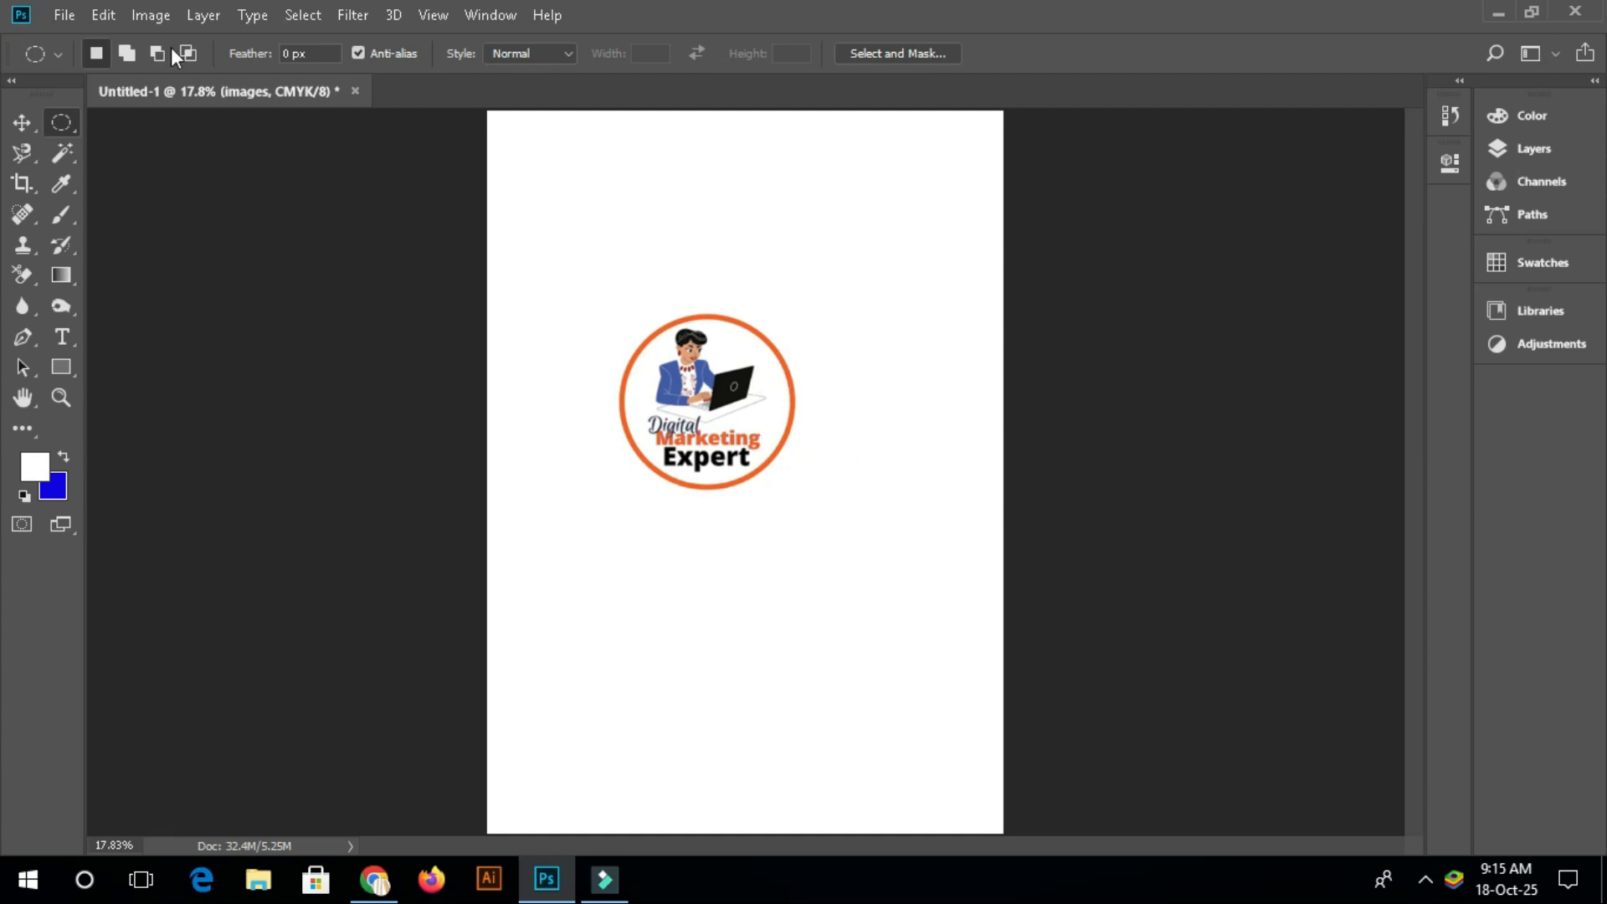
Open 01.jpg from the Downloads folder and float its window beside the logo page
{"action": "left_click", "coordinate": [66, 15]}
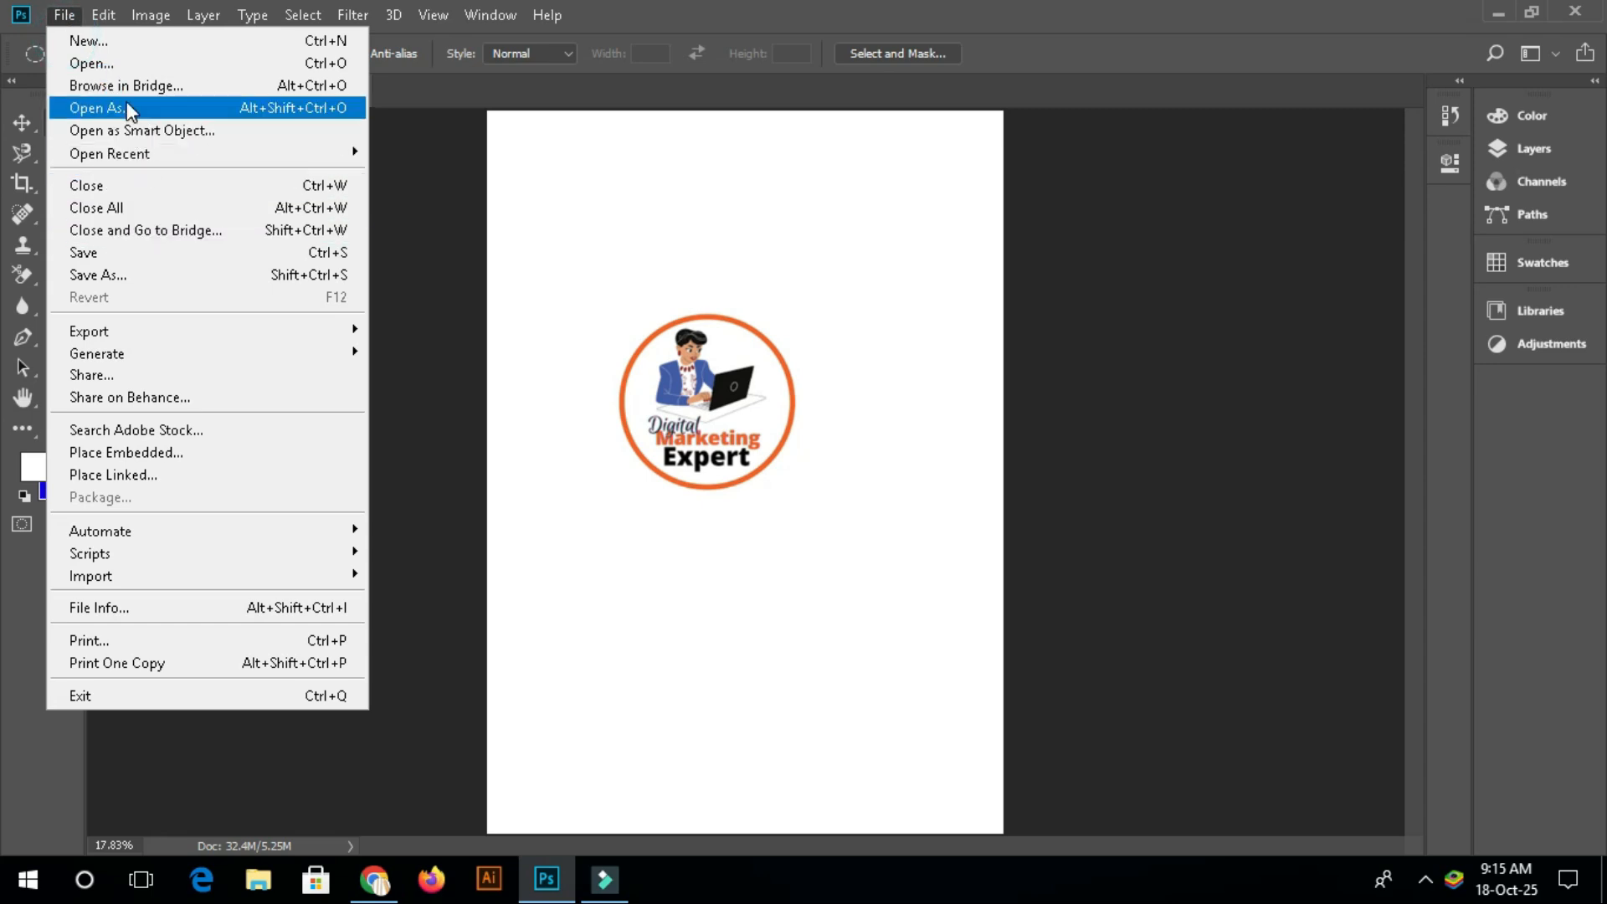
{"action": "left_click", "coordinate": [129, 63]}
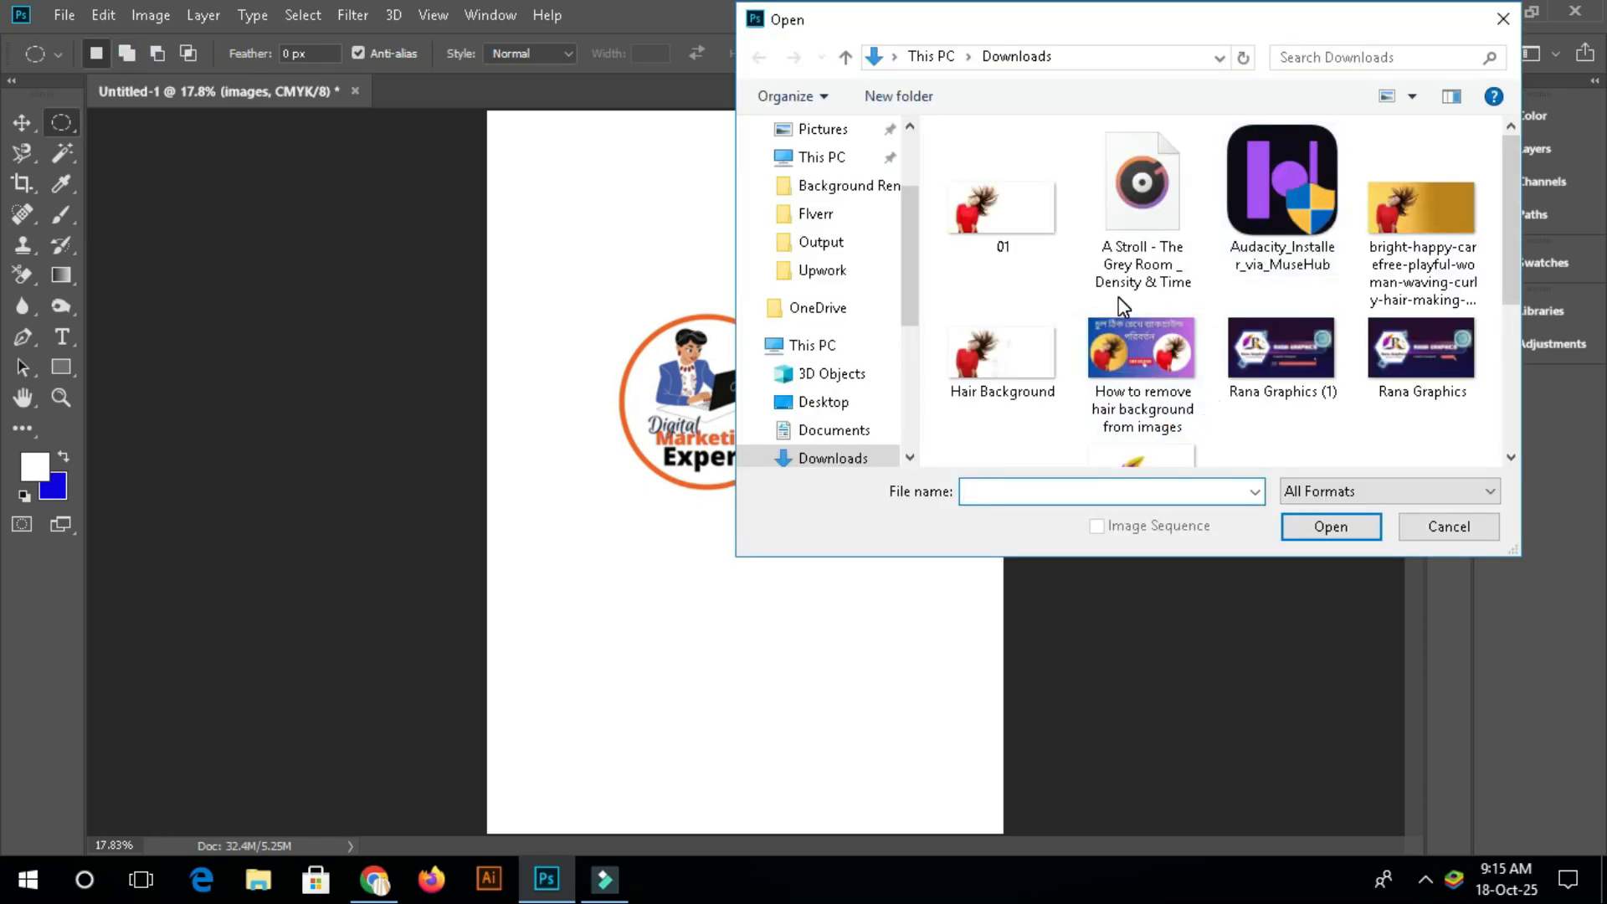
{"action": "left_click", "coordinate": [998, 219]}
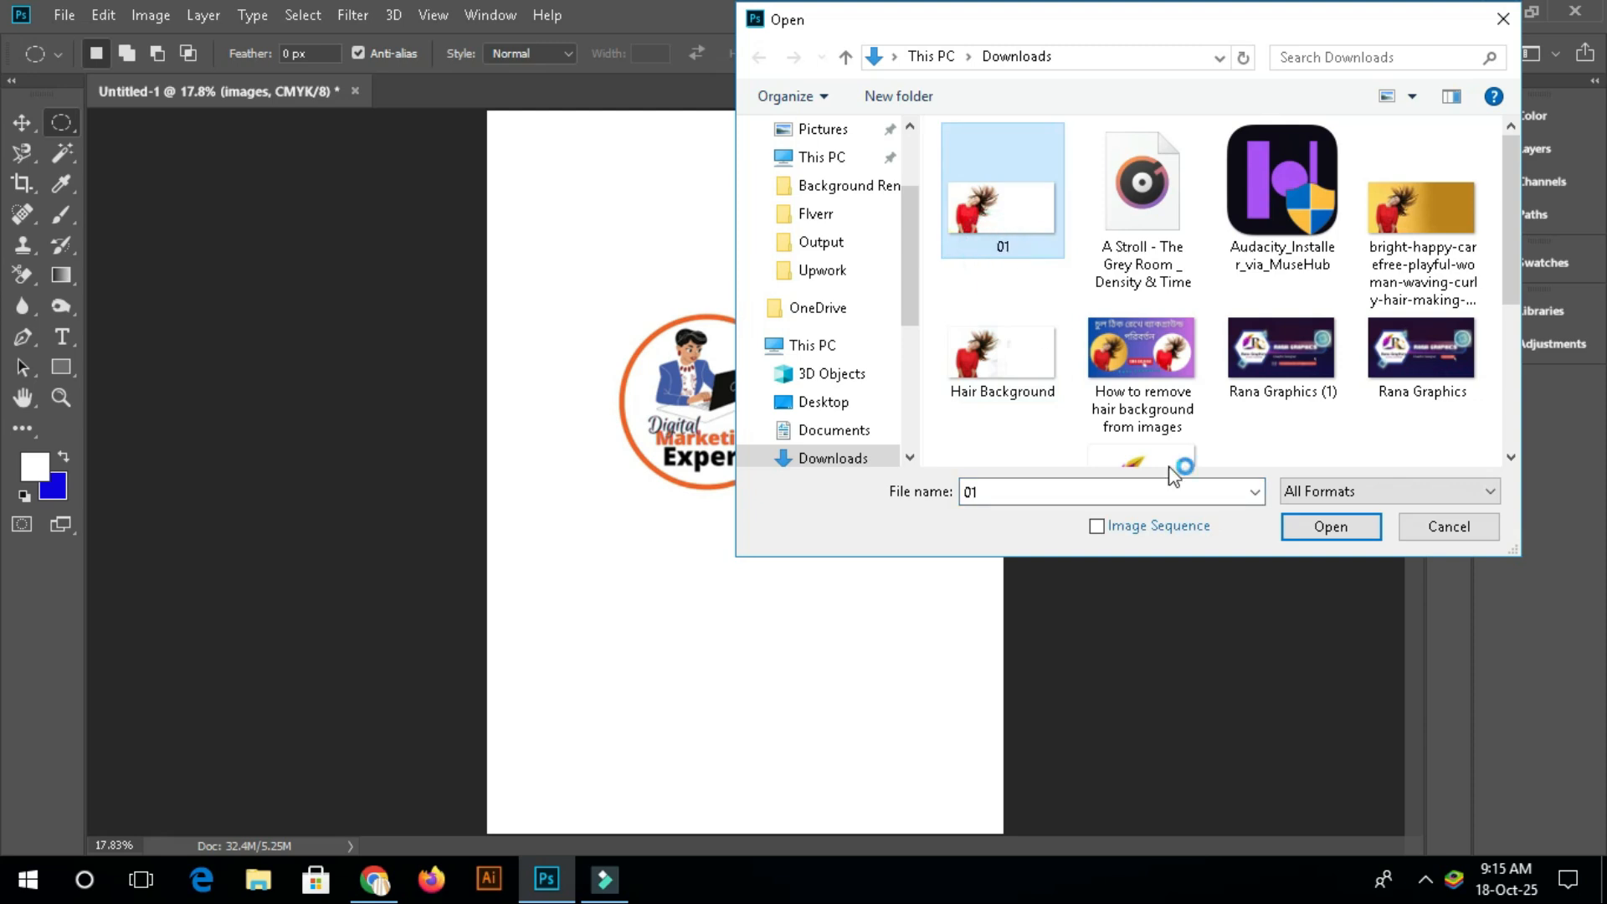
{"action": "left_click", "coordinate": [1319, 532]}
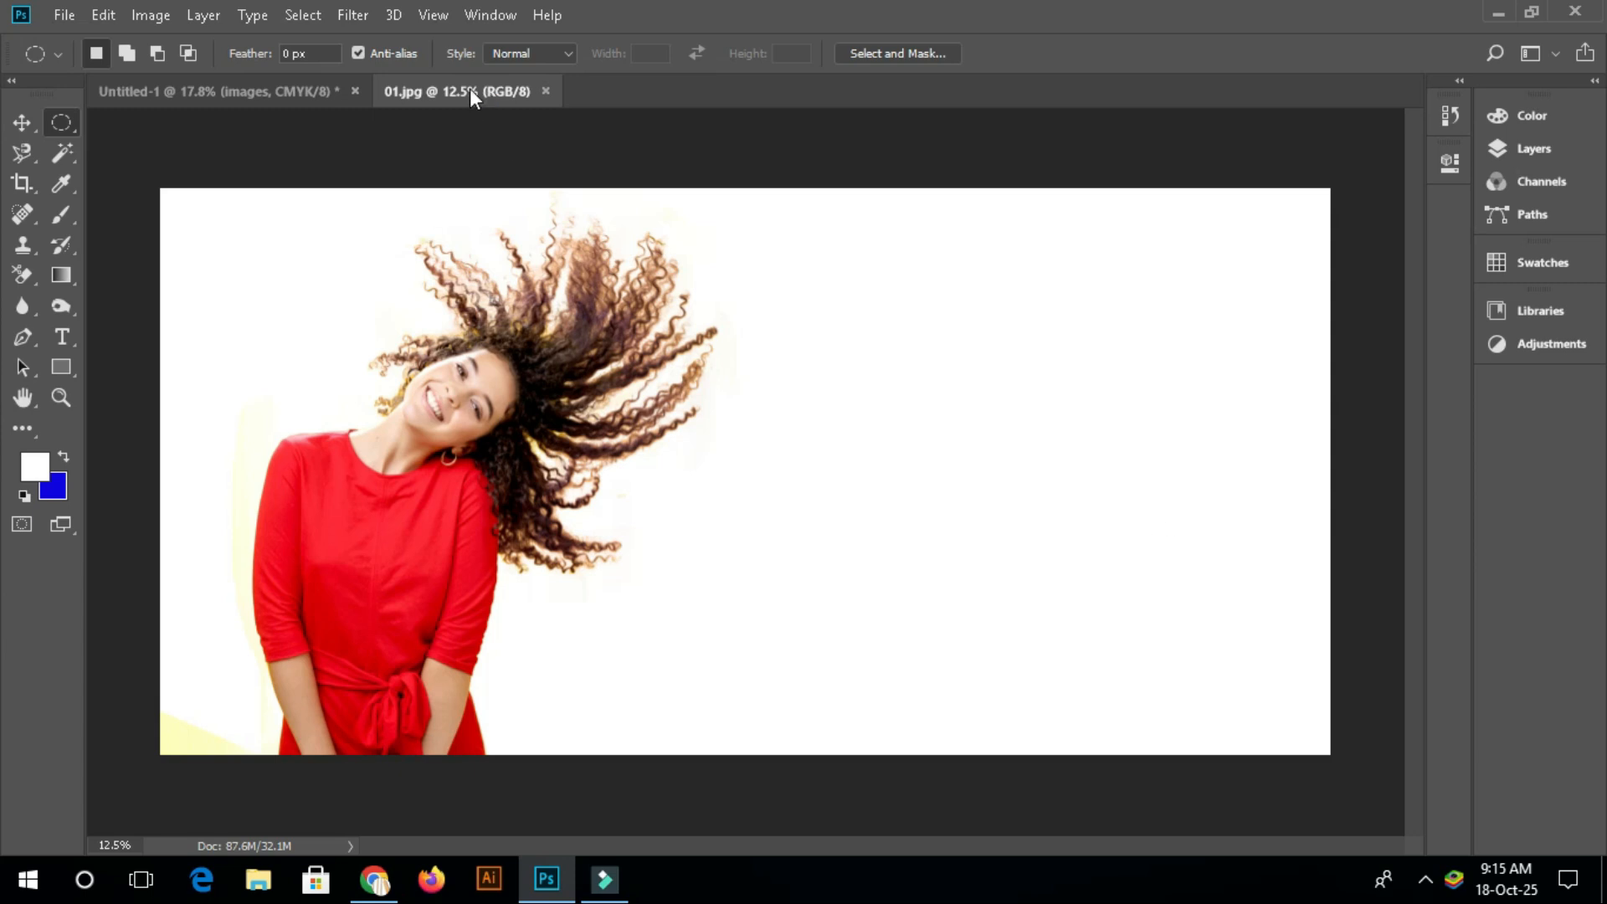
{"action": "left_click_drag", "start_coordinate": [469, 88], "coordinate": [586, 145]}
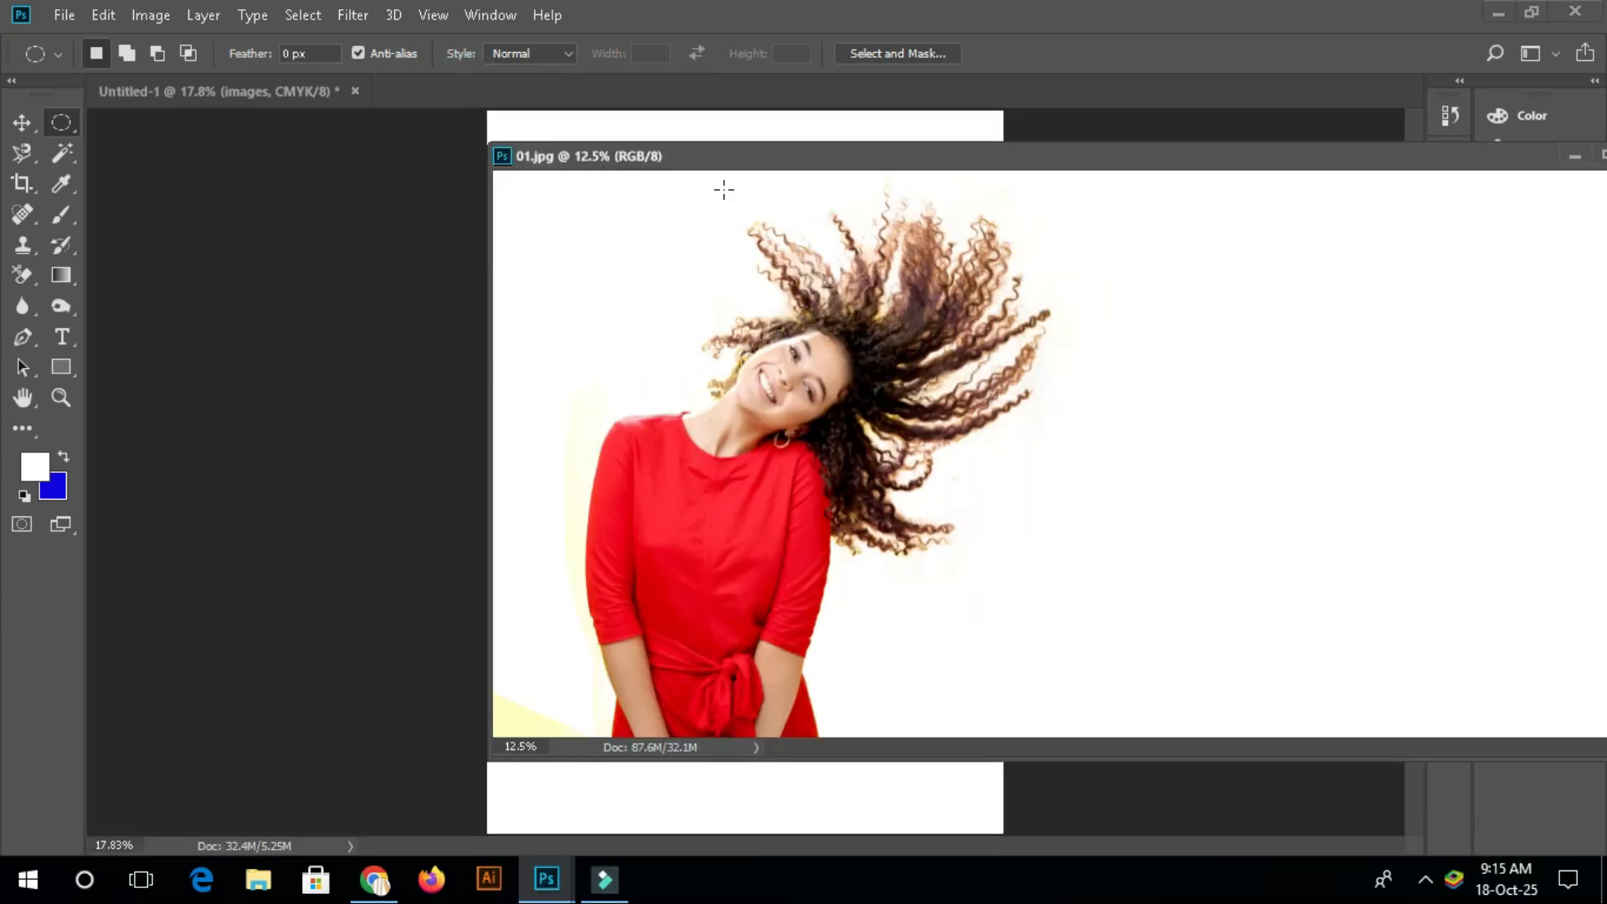
{"action": "left_click_drag", "start_coordinate": [719, 160], "coordinate": [983, 208]}
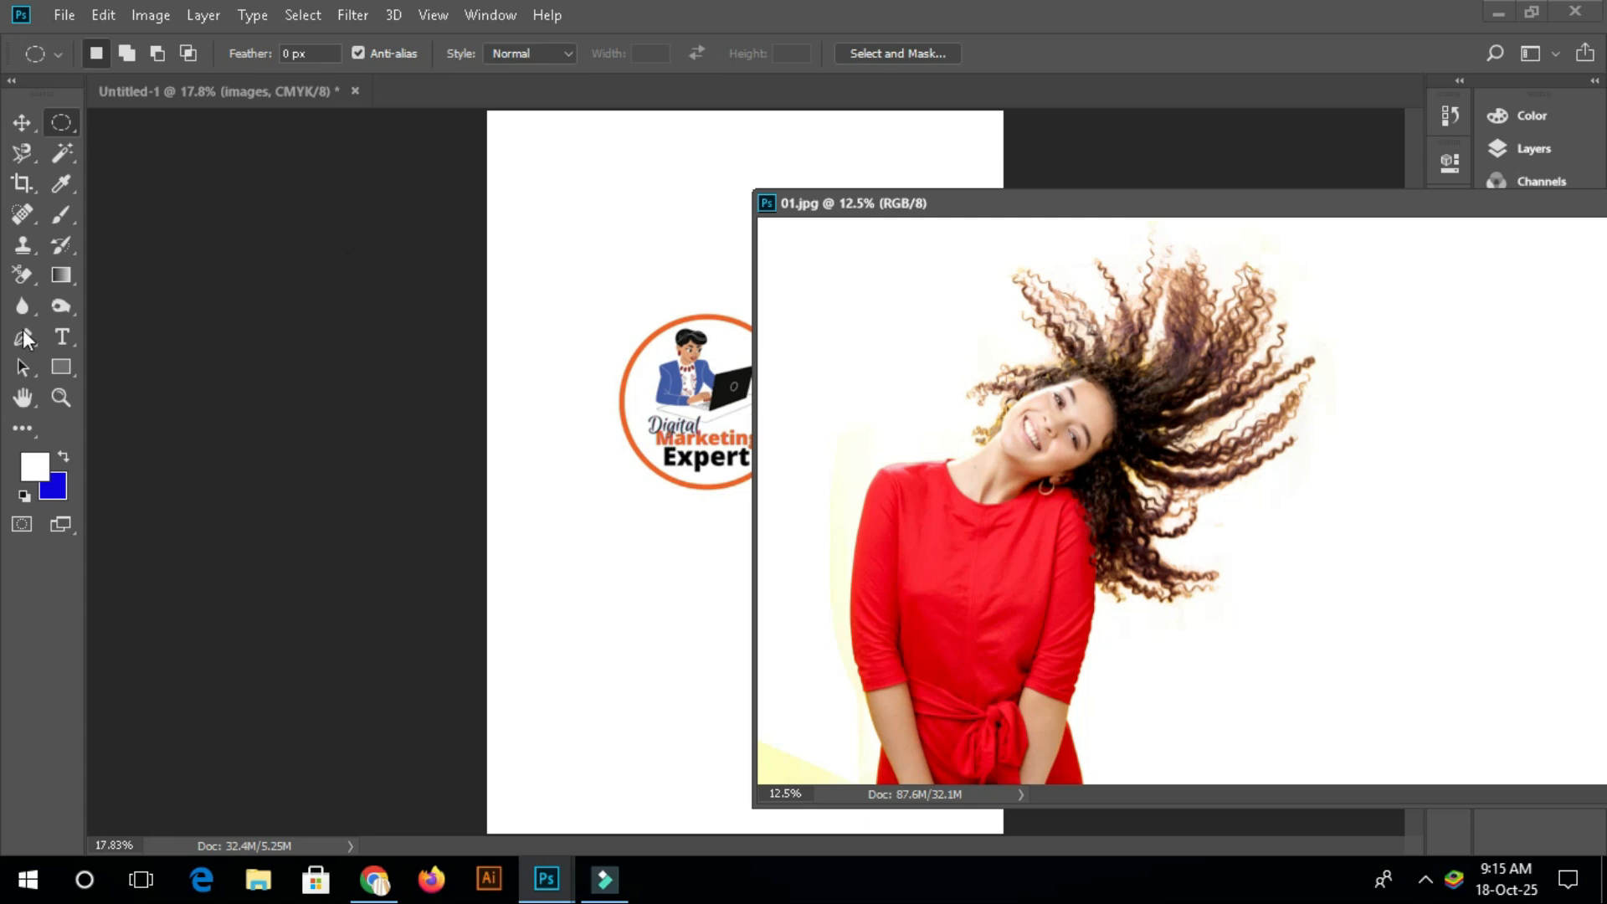
Copy the woman's photo from 01.jpg onto the Untitled-1 page with the Move tool, and close 01.jpg
{"action": "left_click", "coordinate": [23, 122]}
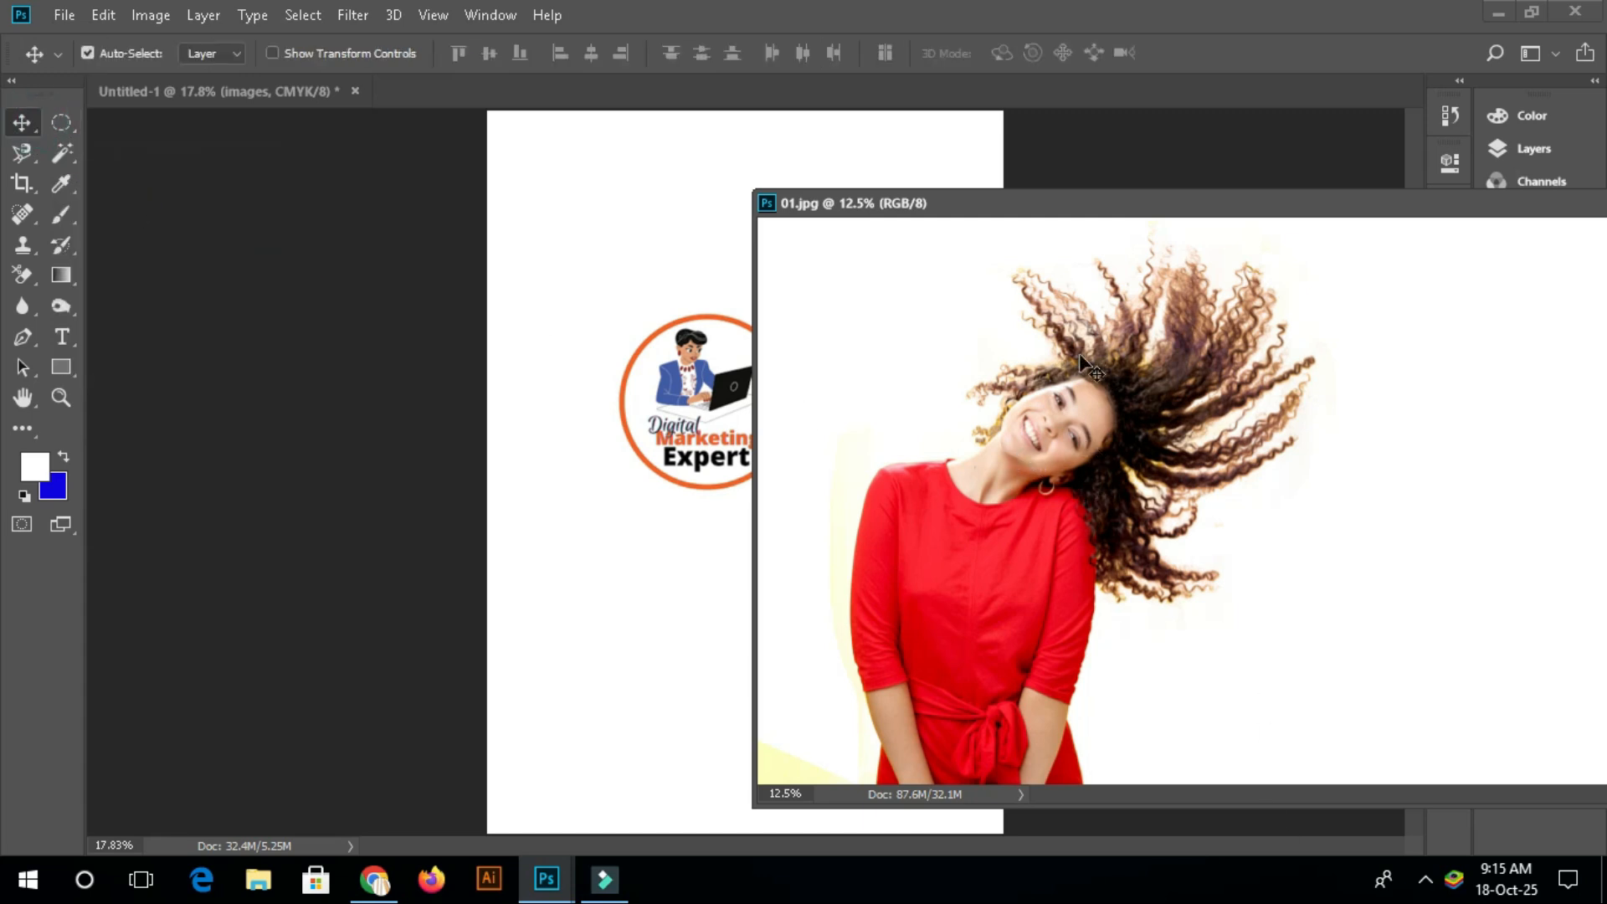
{"action": "left_click_drag", "start_coordinate": [1075, 423], "coordinate": [584, 262]}
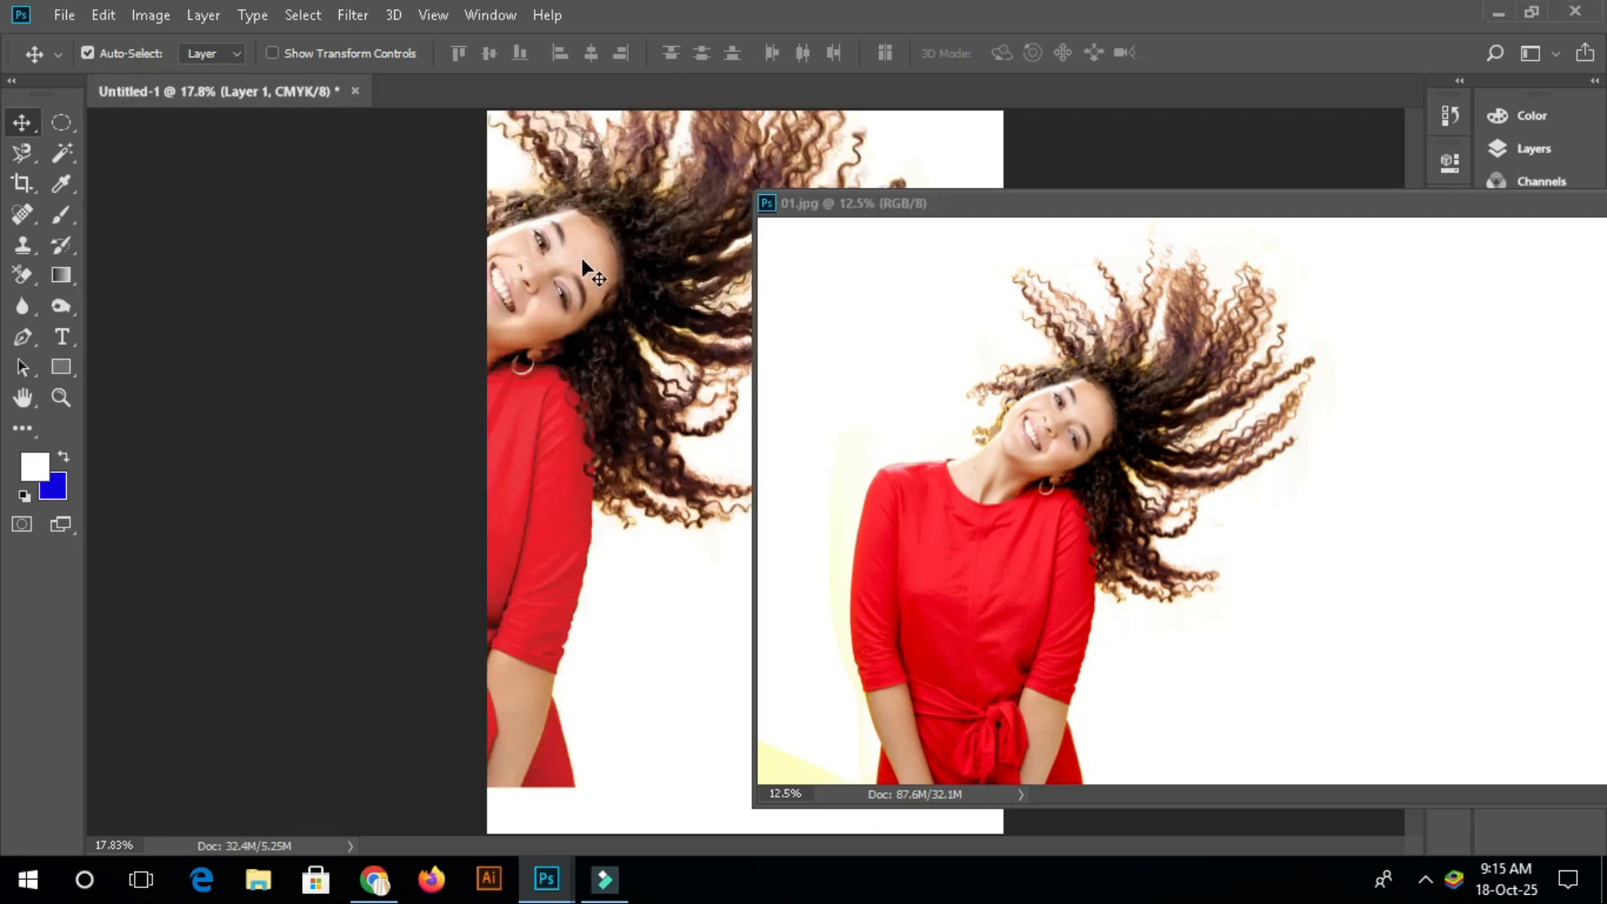
{"action": "left_click_drag", "start_coordinate": [1208, 204], "coordinate": [946, 225]}
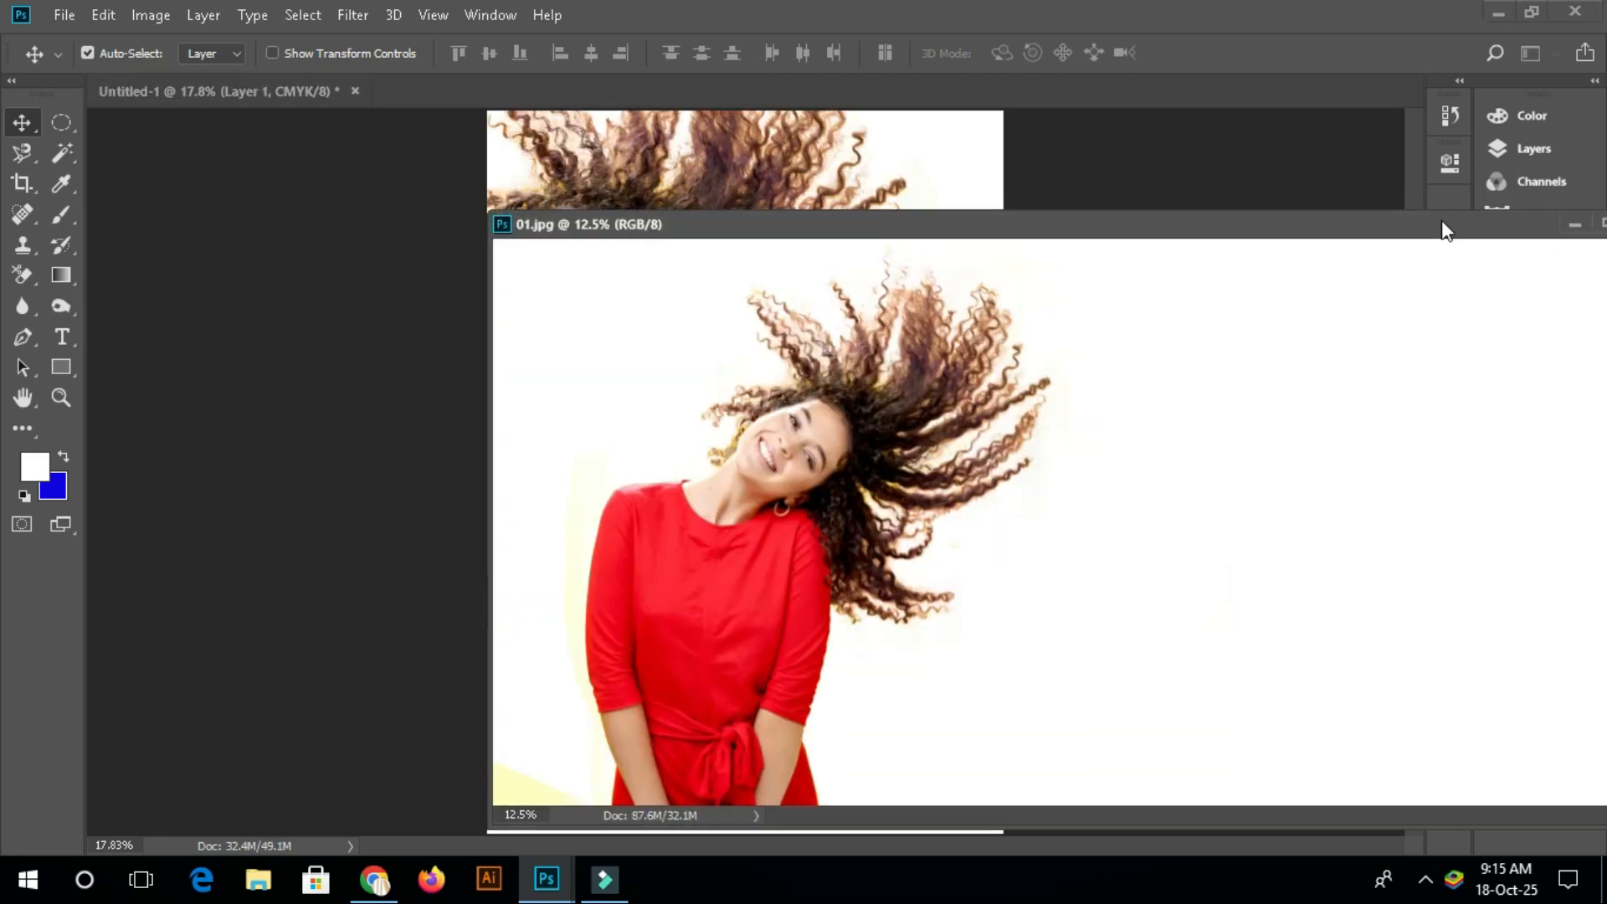
{"action": "left_click", "coordinate": [1483, 225]}
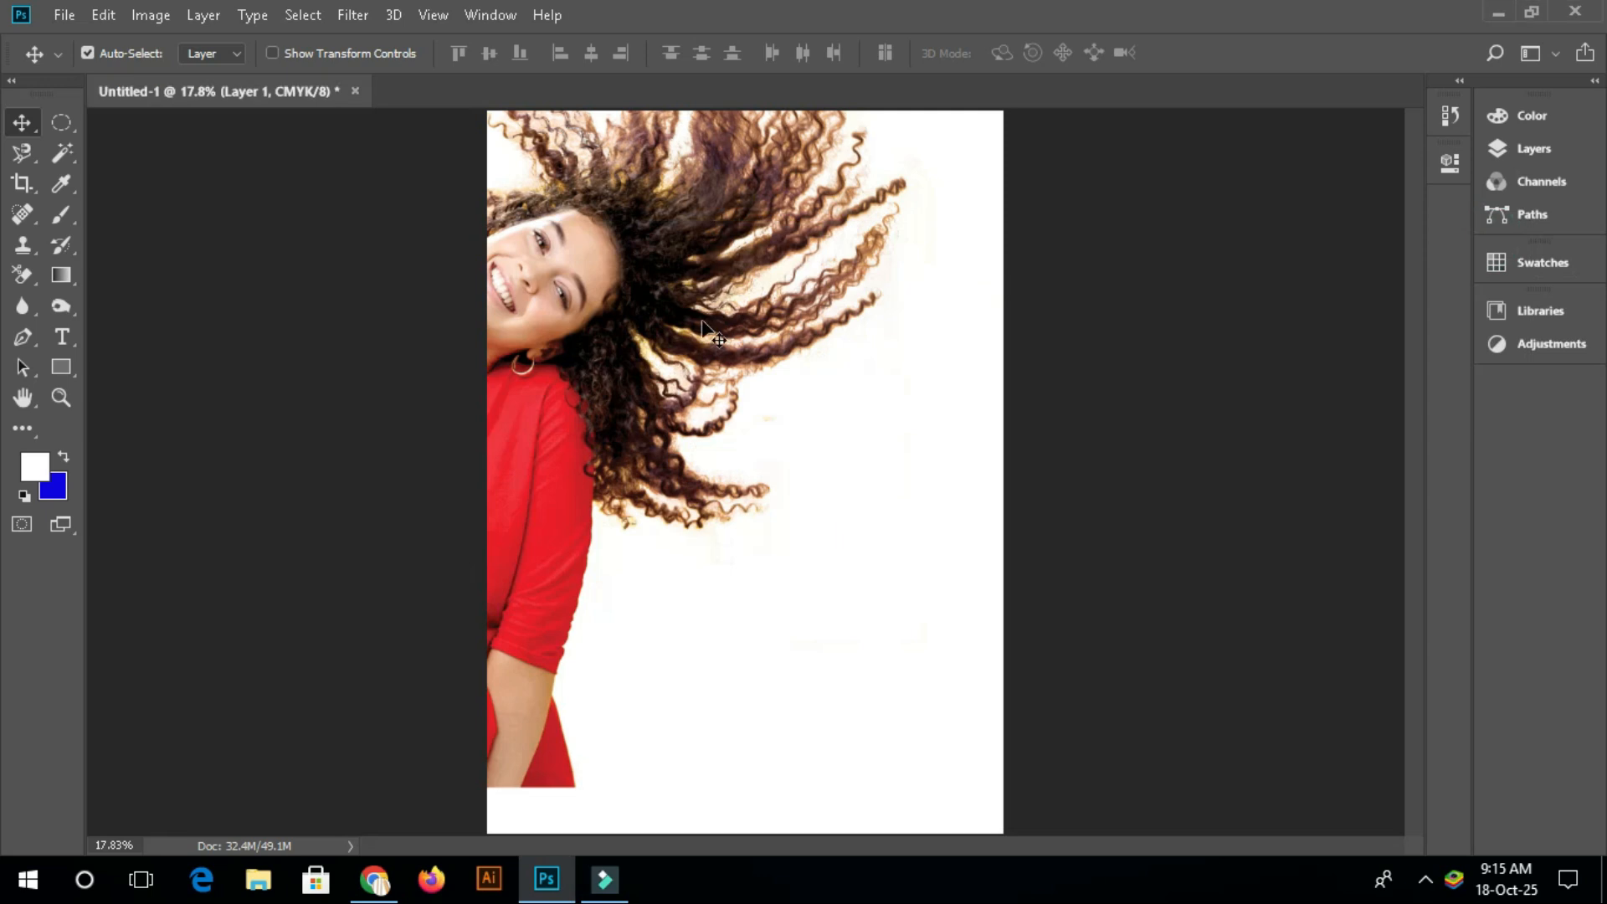
Shift the photo to the page's lower right and the logo upward, and delete the photo layer
{"action": "left_click_drag", "start_coordinate": [605, 308], "coordinate": [836, 542]}
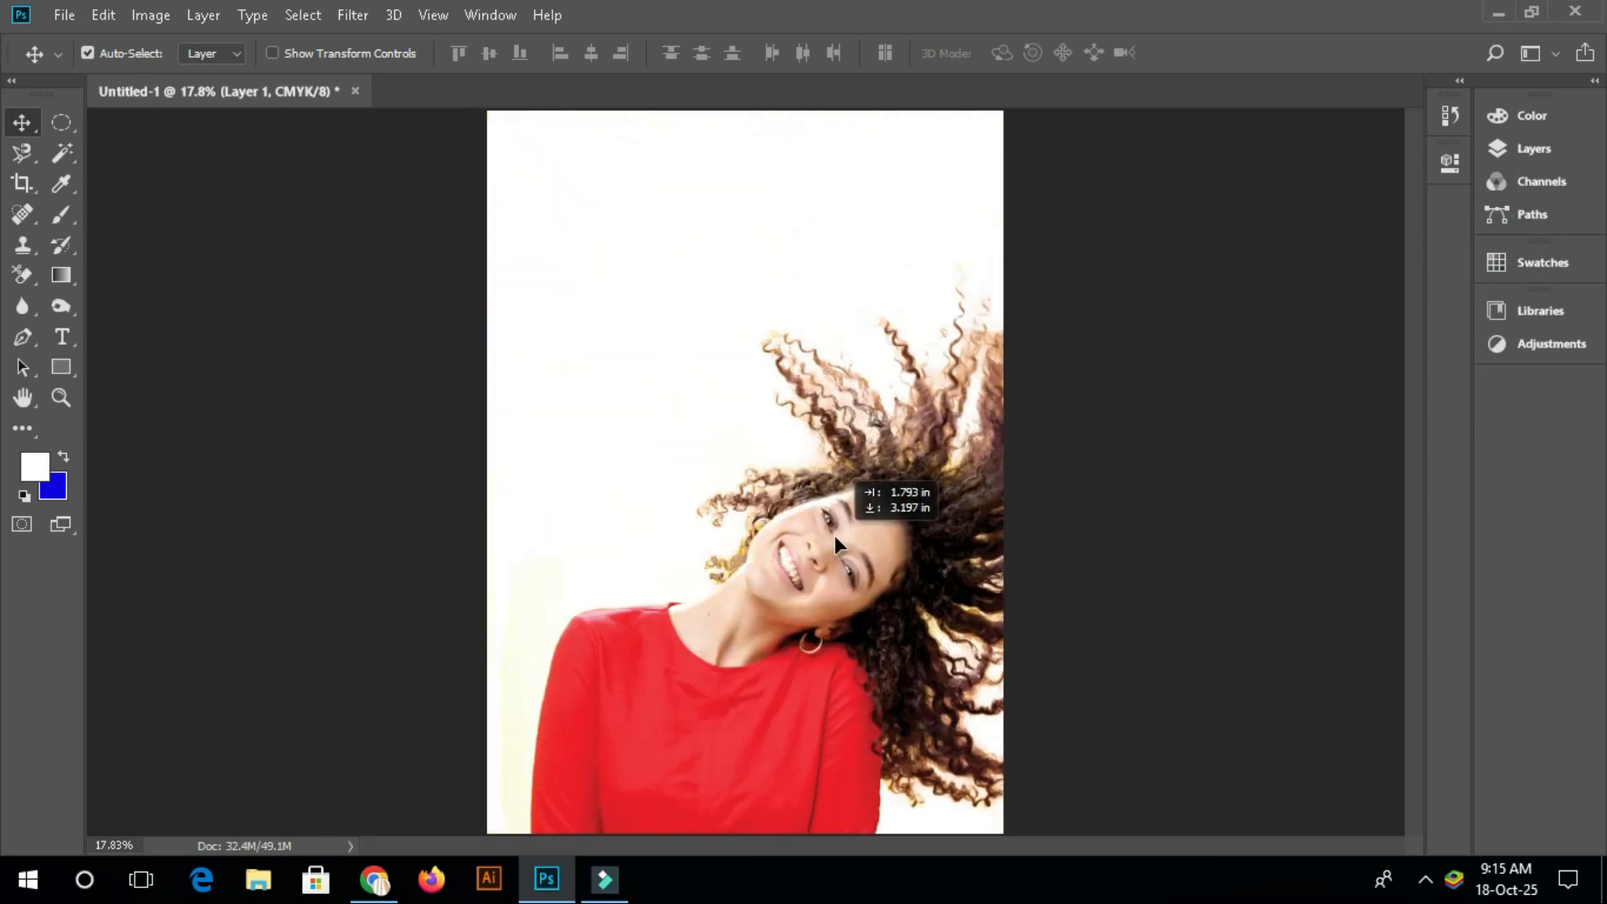
{"action": "left_click_drag", "start_coordinate": [851, 474], "coordinate": [908, 690]}
{"action": "left_click_drag", "start_coordinate": [703, 368], "coordinate": [703, 292]}
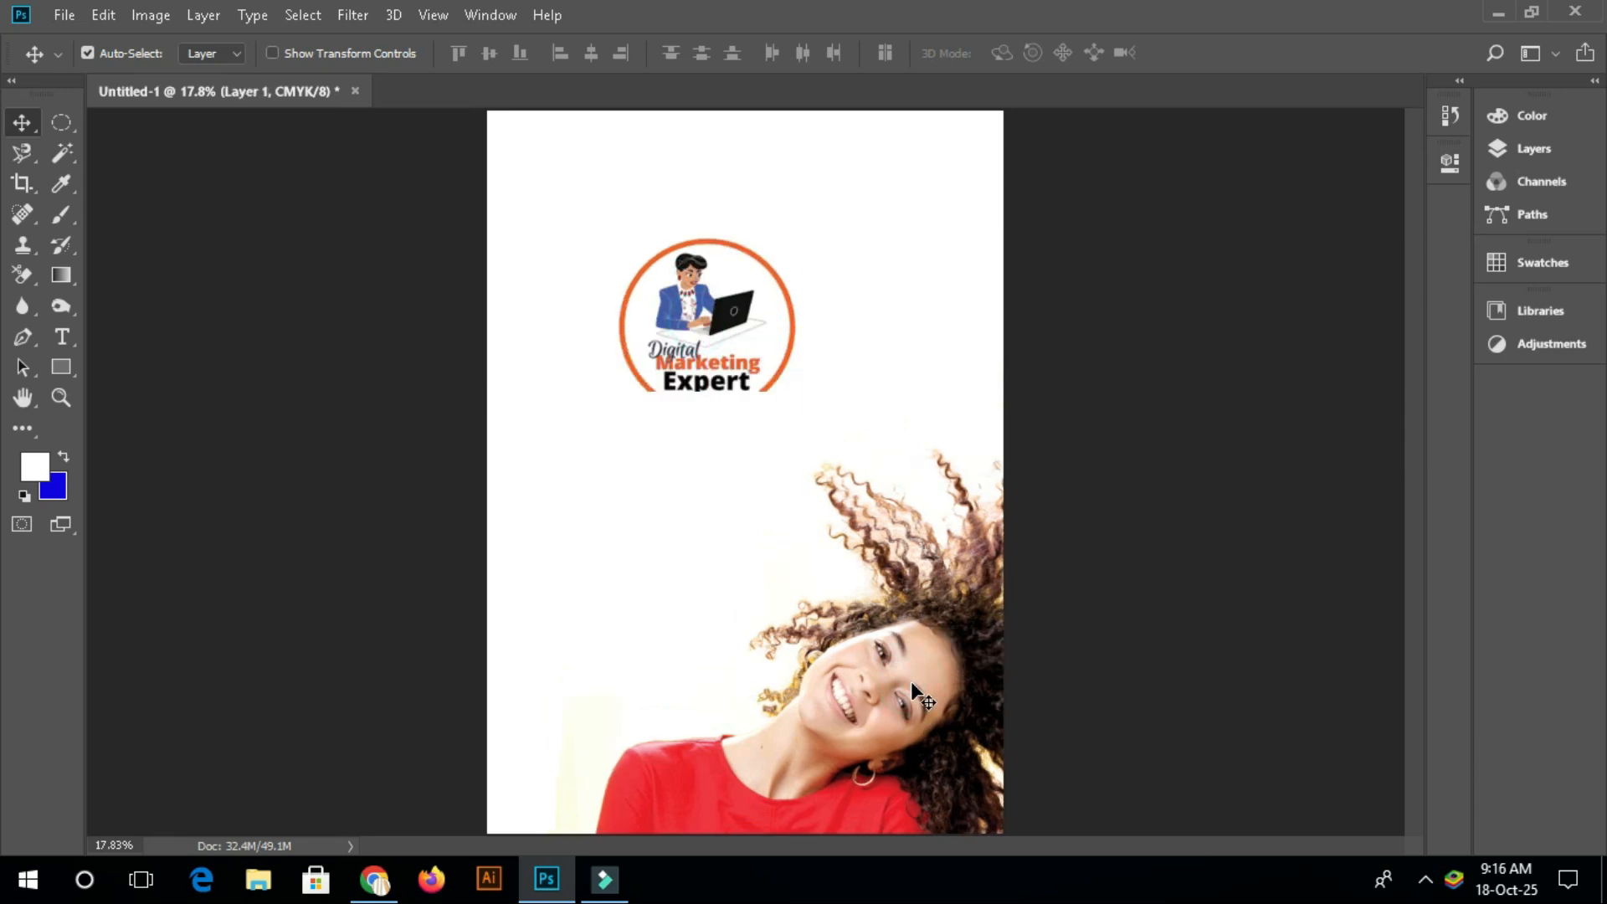
{"action": "key", "text": "Delete"}
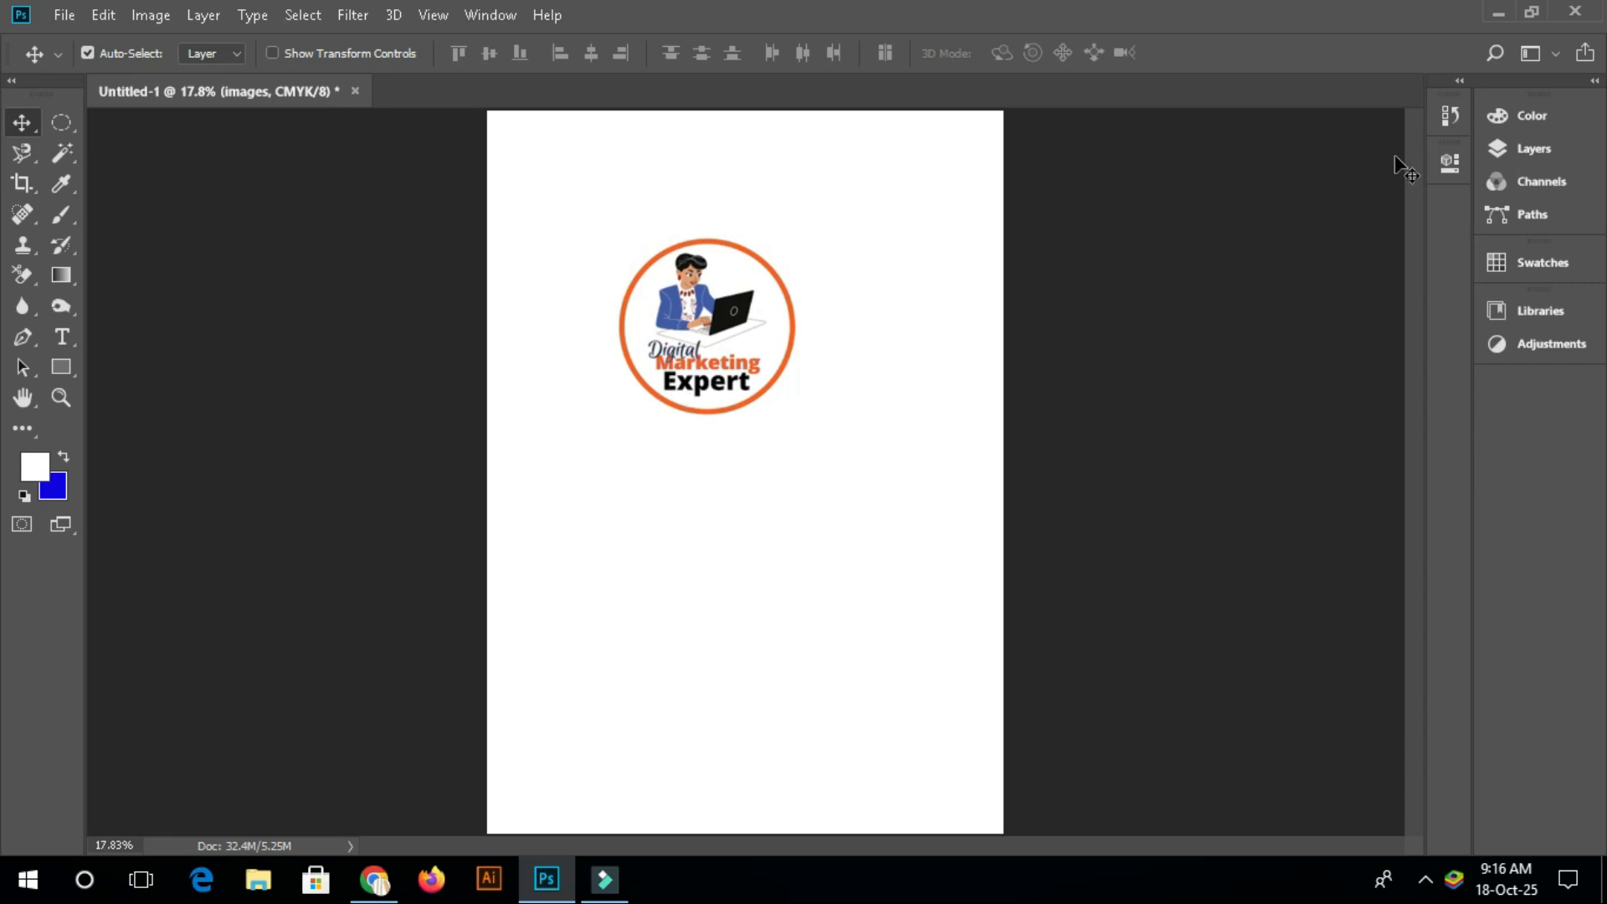
Place a second copy of the images logo from the desktop, move it below the first and delete it
{"action": "left_click", "coordinate": [1498, 13]}
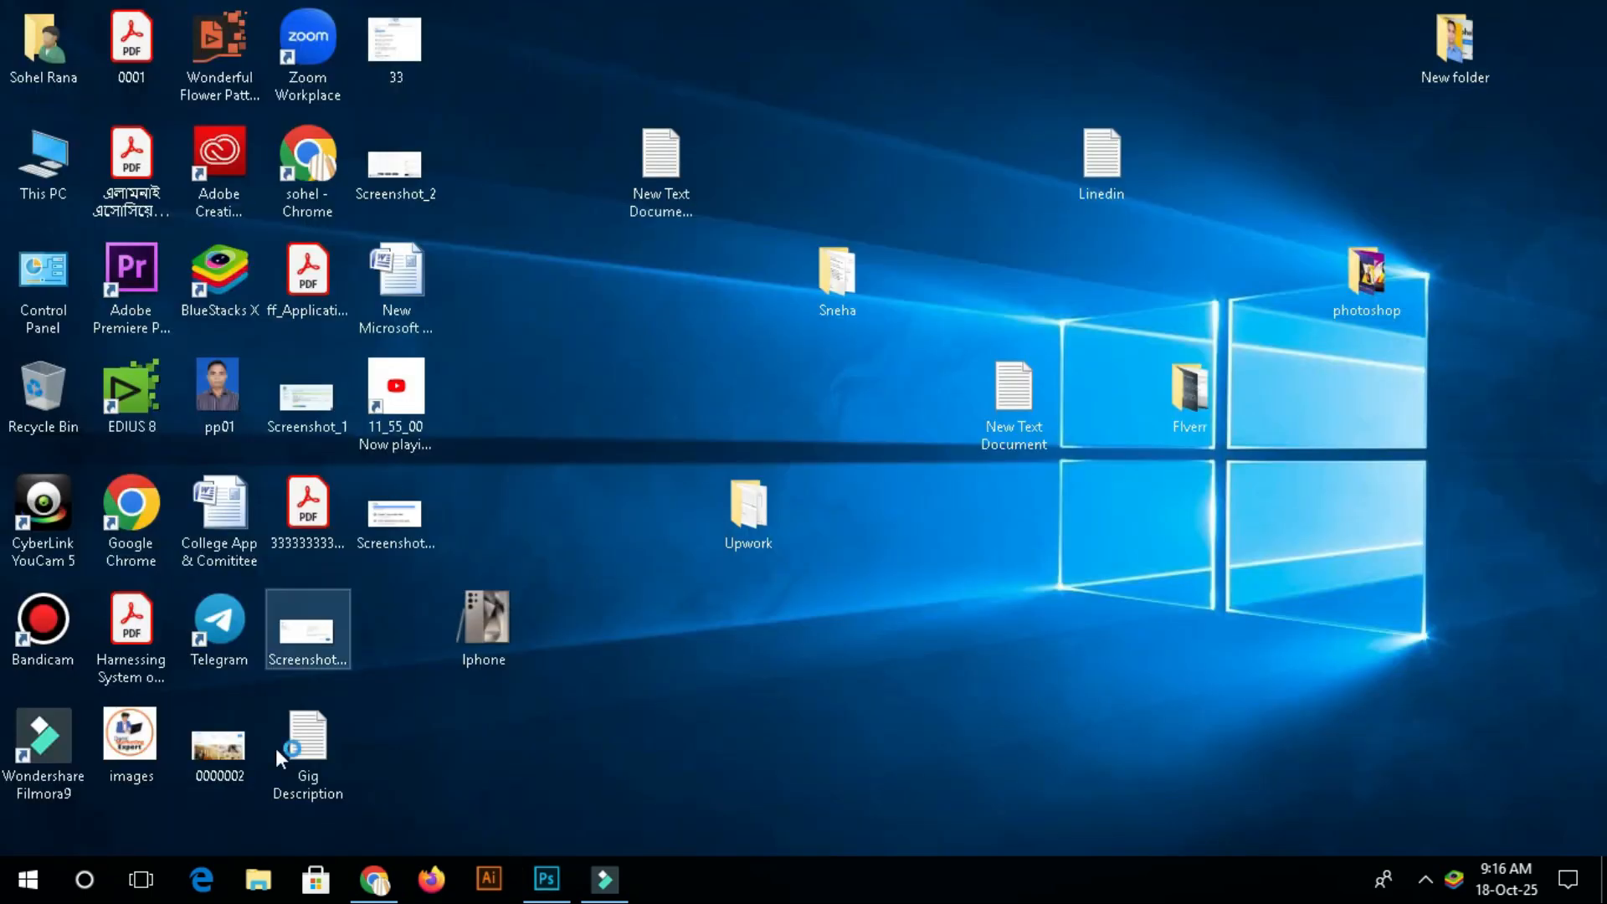
{"action": "left_click_drag", "start_coordinate": [138, 791], "coordinate": [815, 377]}
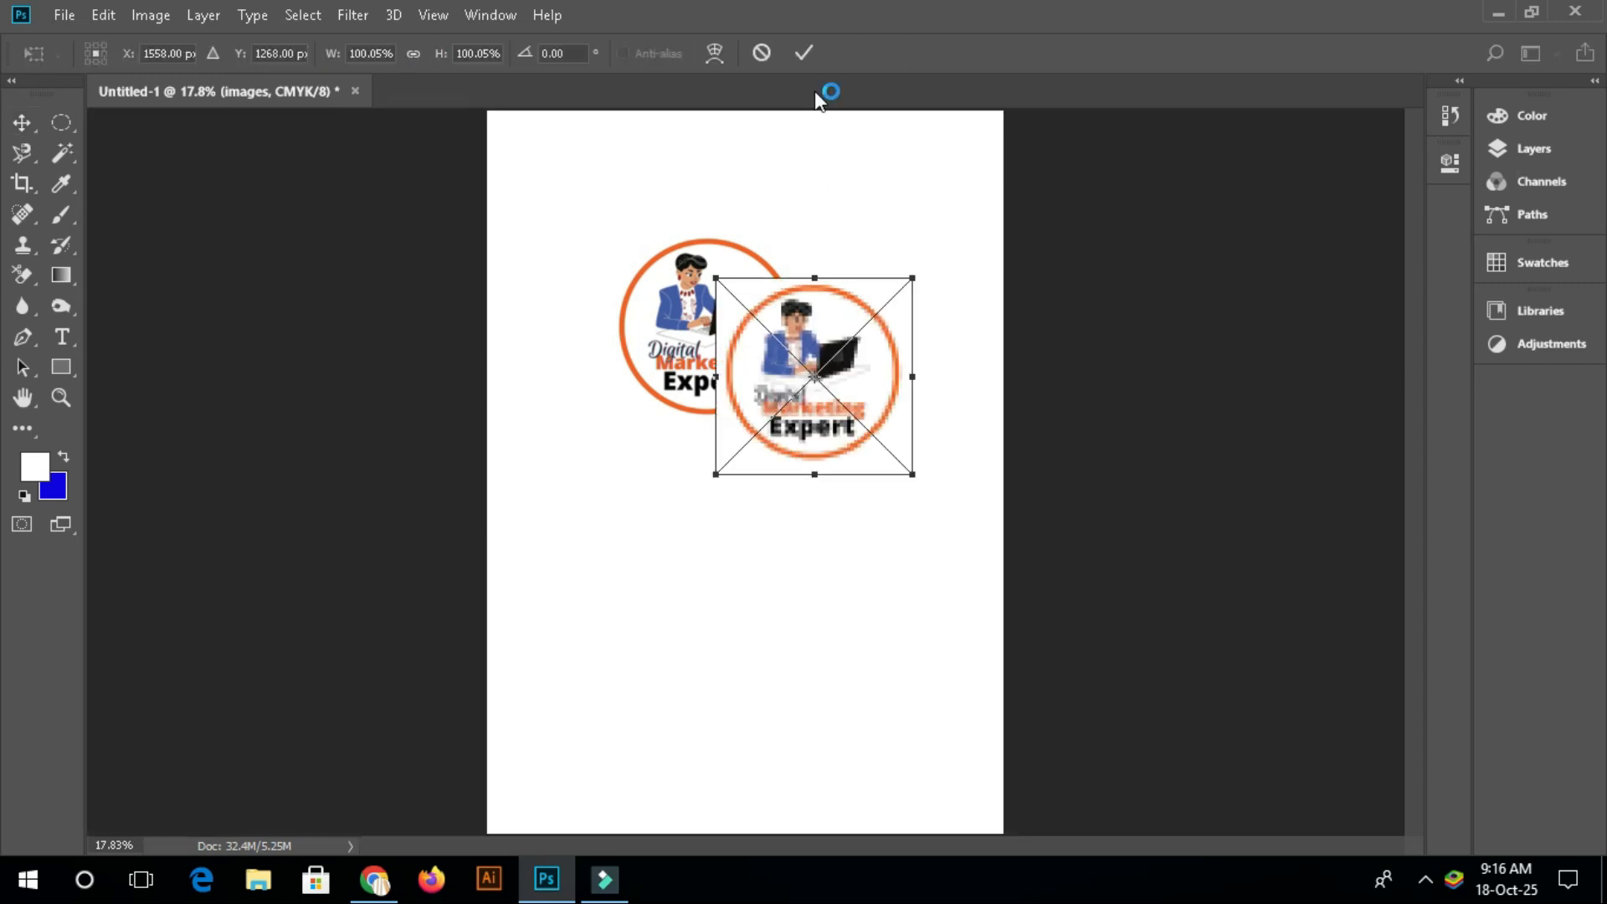
{"action": "left_click", "coordinate": [803, 55]}
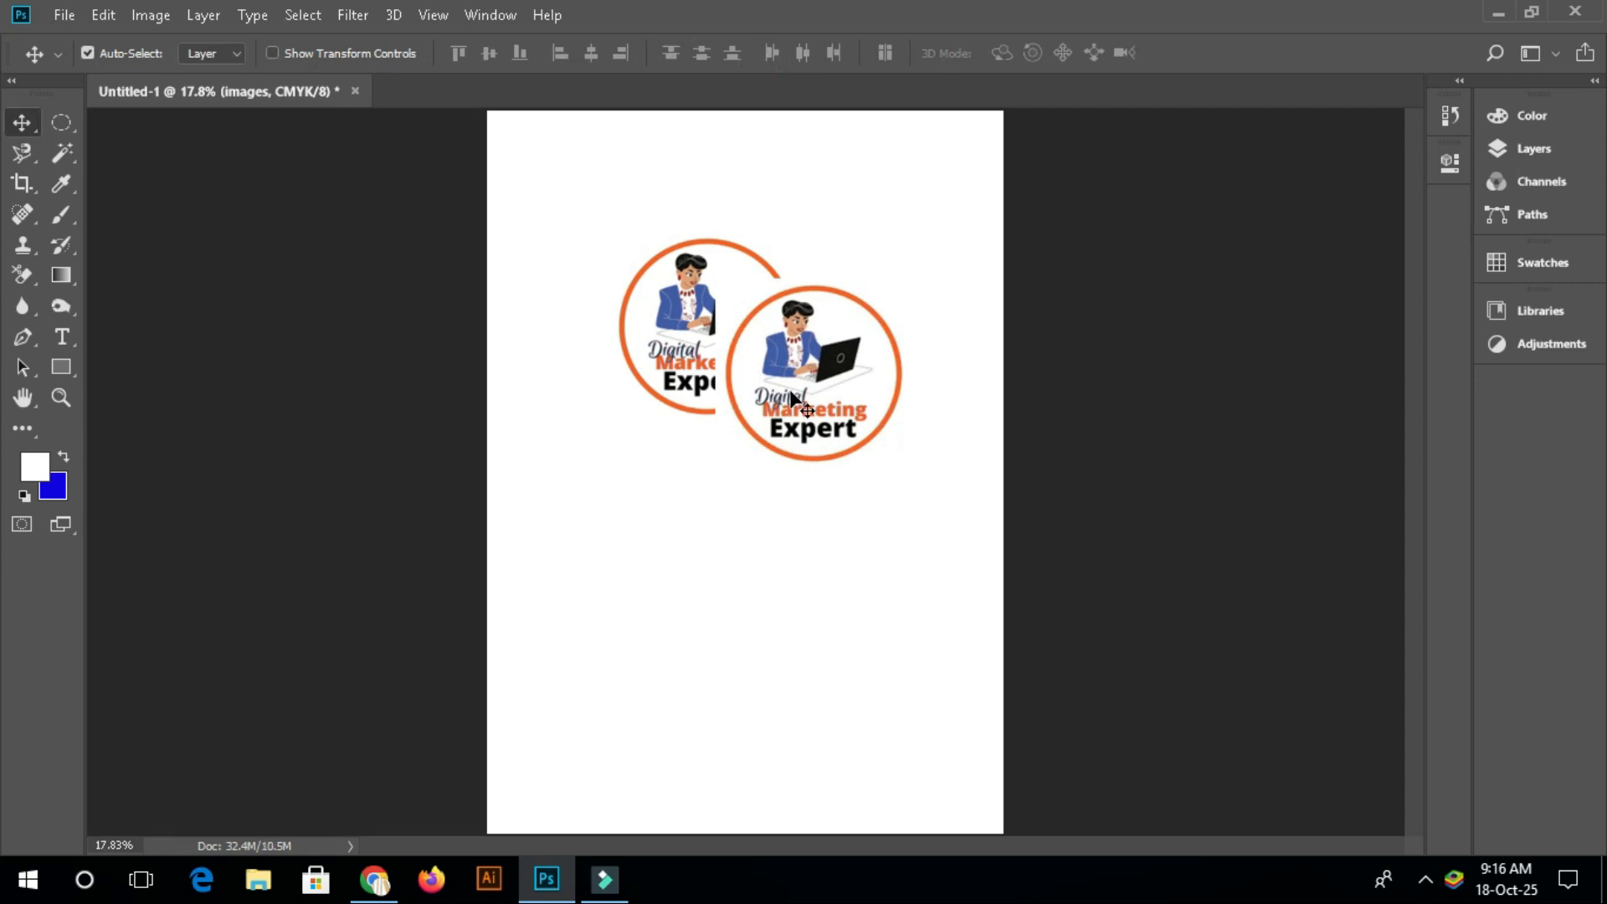
{"action": "left_click_drag", "start_coordinate": [816, 392], "coordinate": [669, 537]}
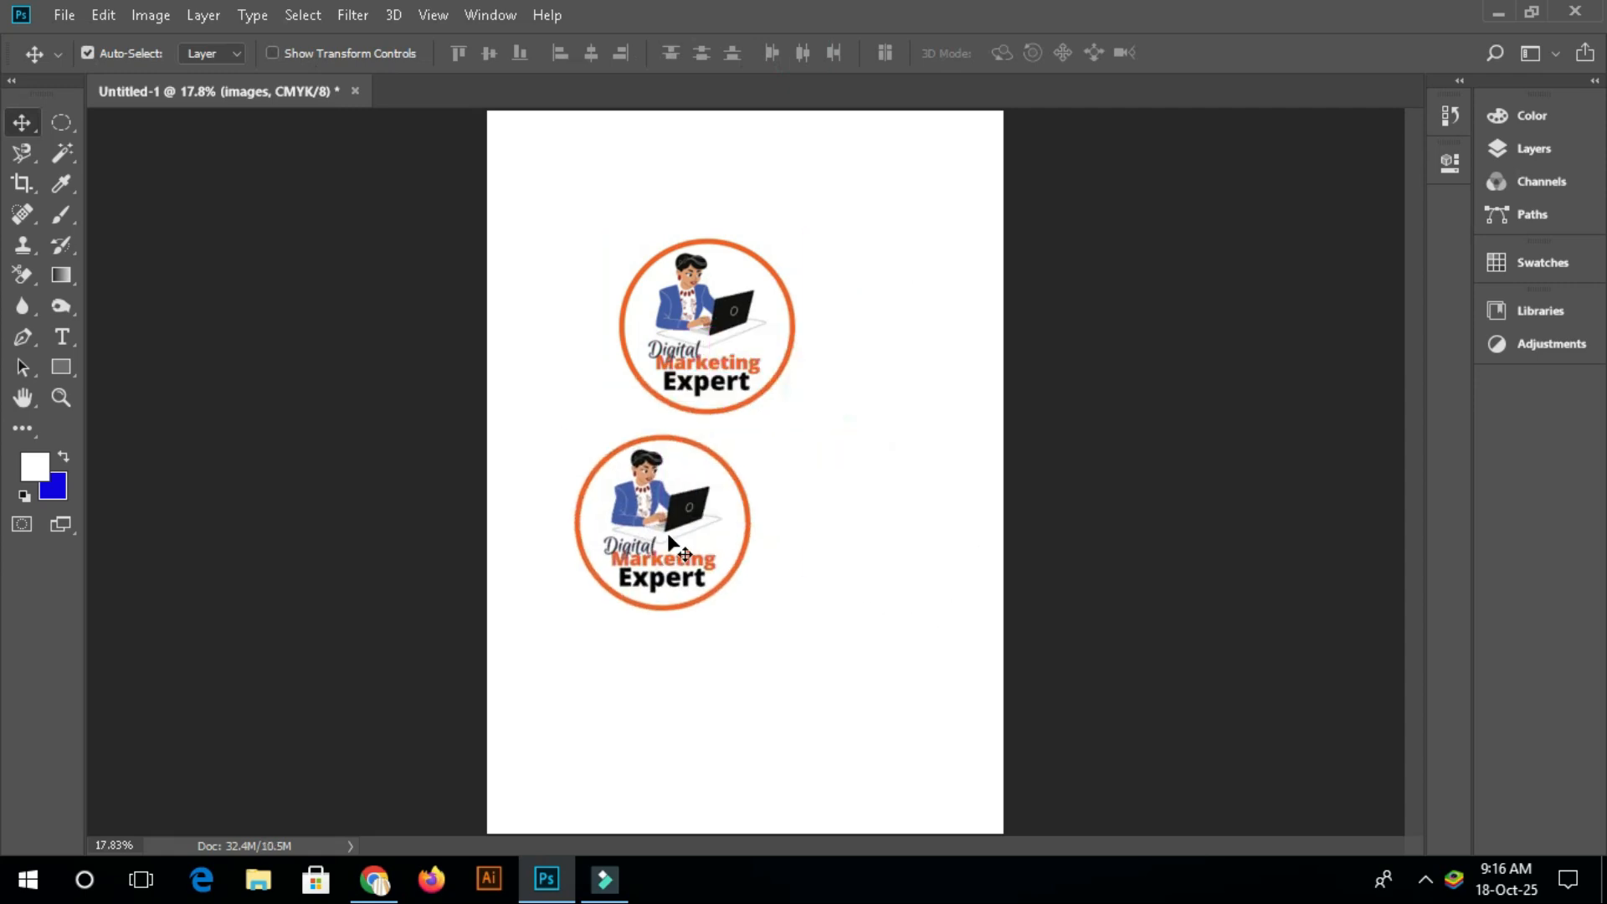
{"action": "left_click_drag", "start_coordinate": [666, 521], "coordinate": [710, 533]}
{"action": "key", "text": "Delete"}
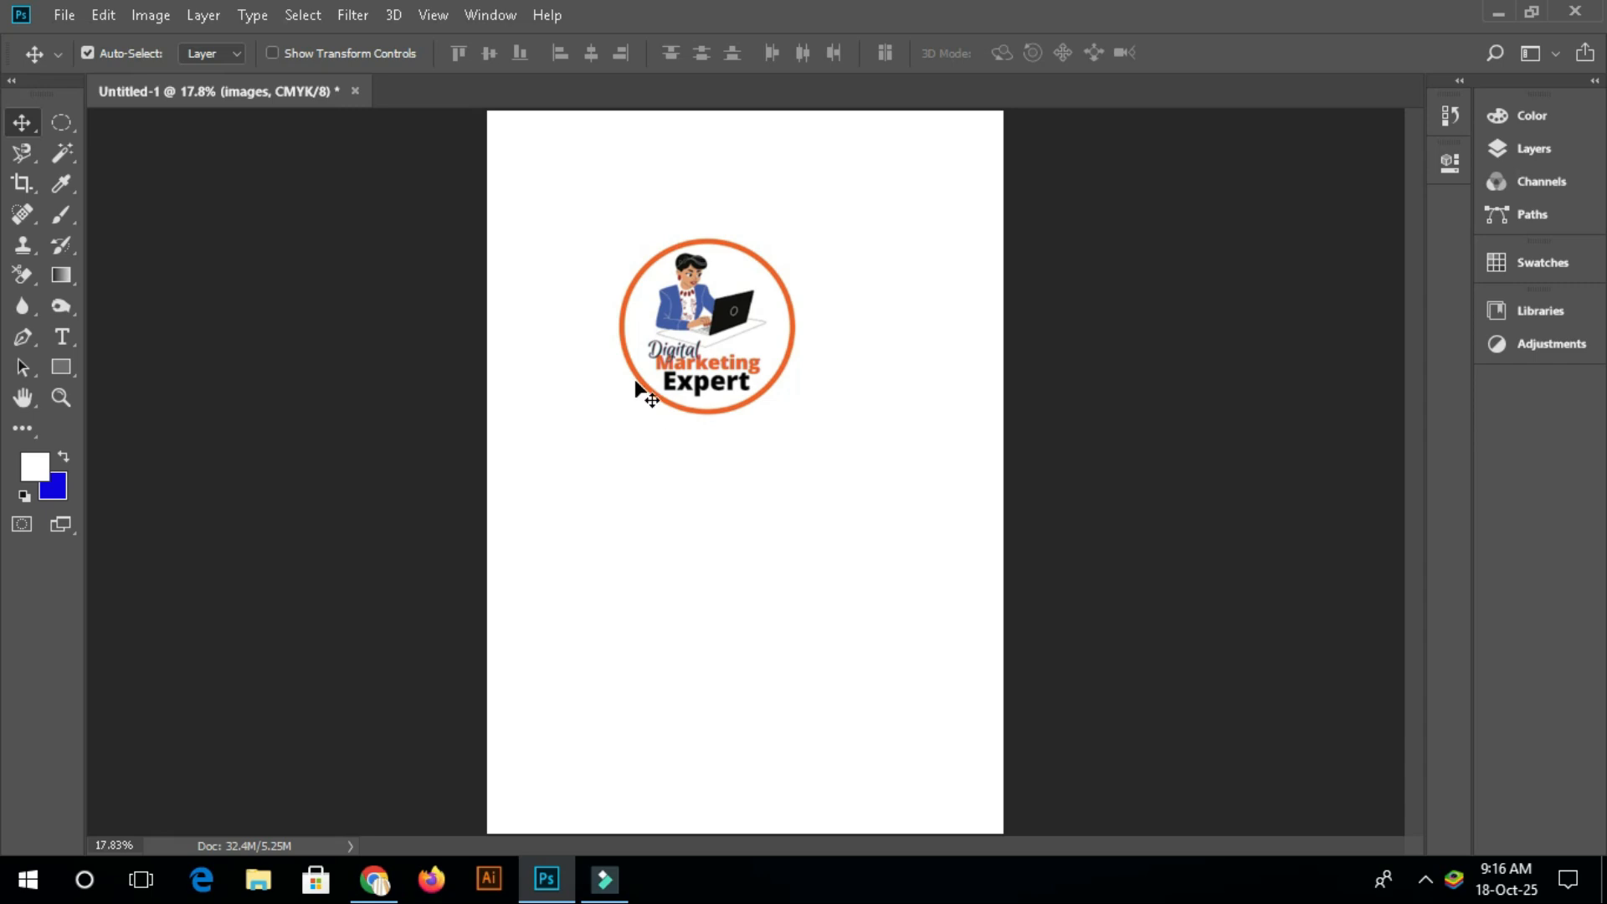
Move the logo around the page with the Move tool, finishing near the page's upper edge
{"action": "left_click", "coordinate": [26, 126]}
{"action": "left_click_drag", "start_coordinate": [696, 323], "coordinate": [968, 131]}
{"action": "left_click_drag", "start_coordinate": [904, 205], "coordinate": [697, 581]}
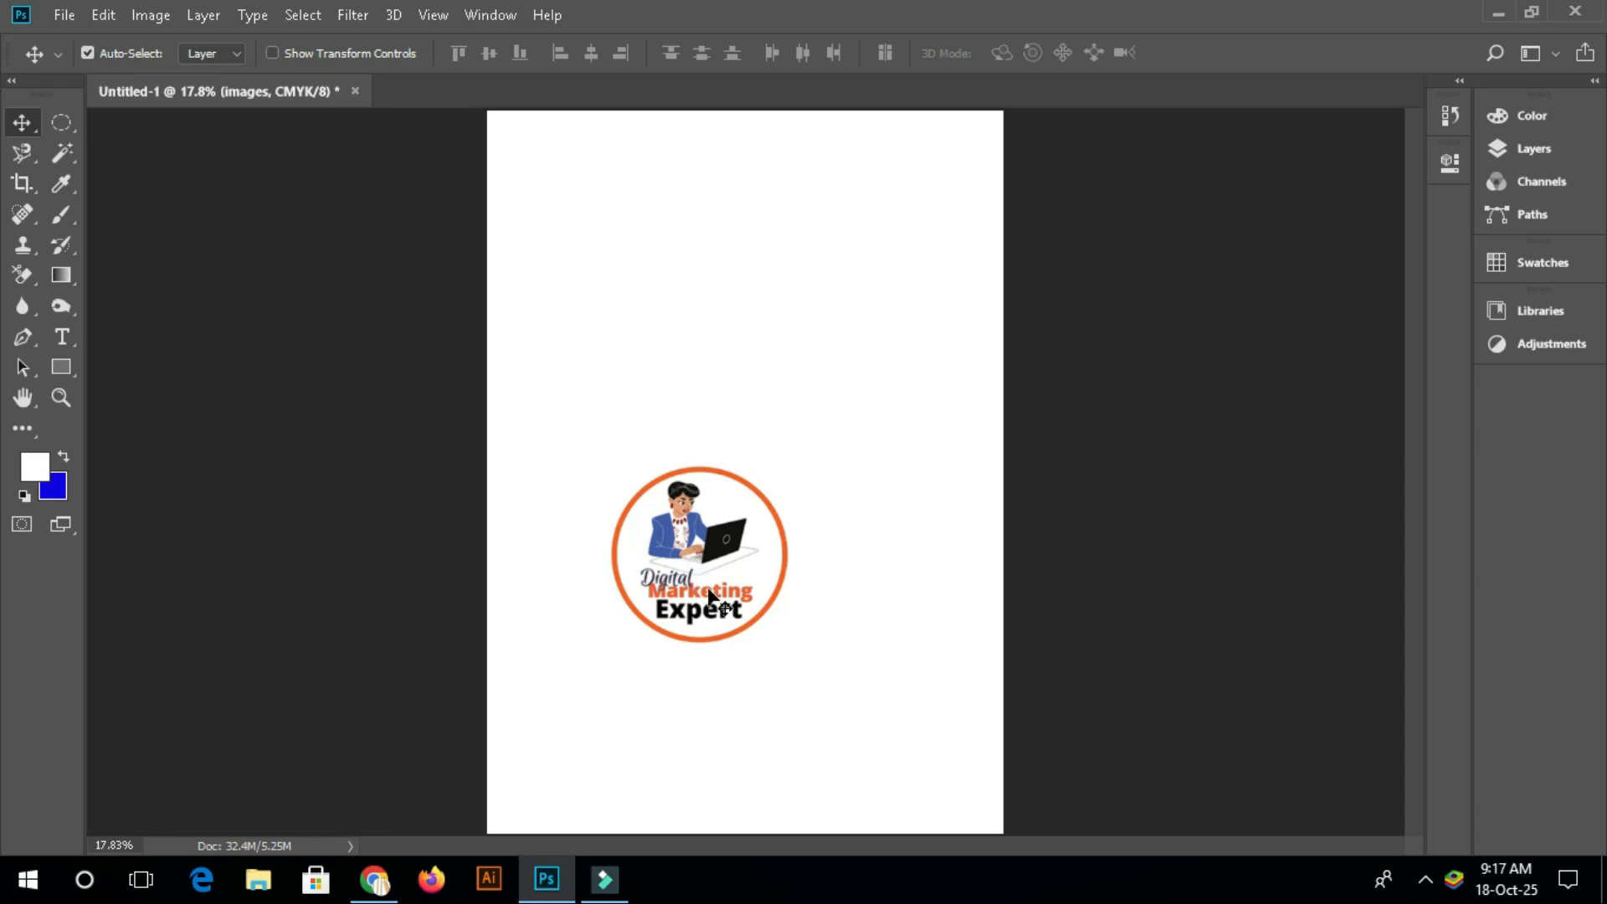
{"action": "left_click_drag", "start_coordinate": [694, 580], "coordinate": [697, 329]}
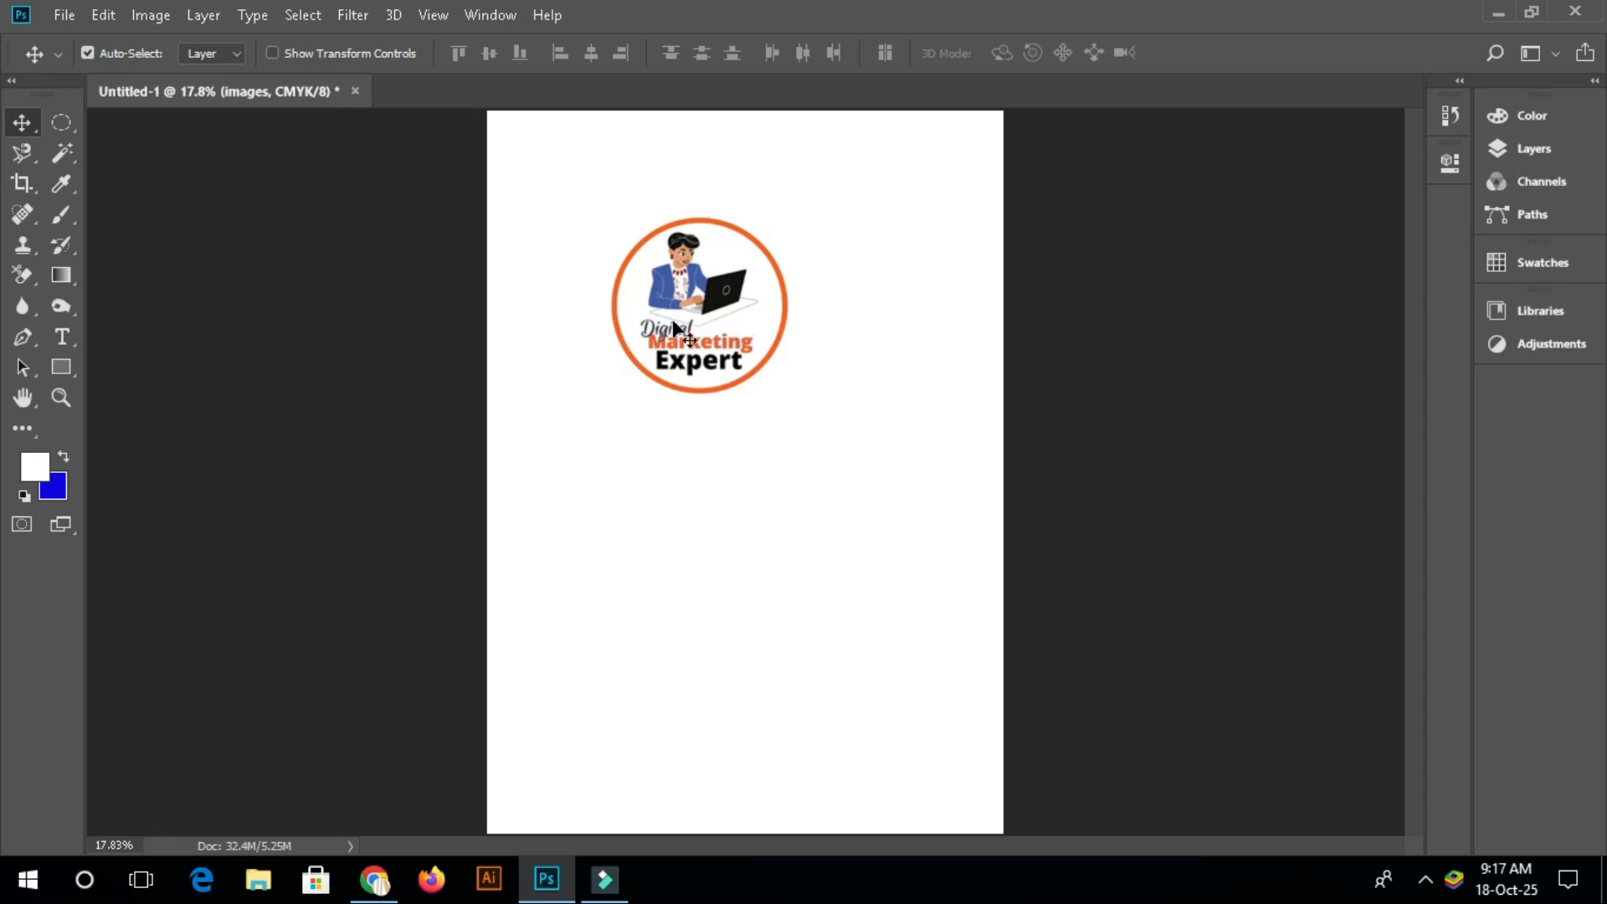
{"action": "left_click_drag", "start_coordinate": [701, 293], "coordinate": [672, 236]}
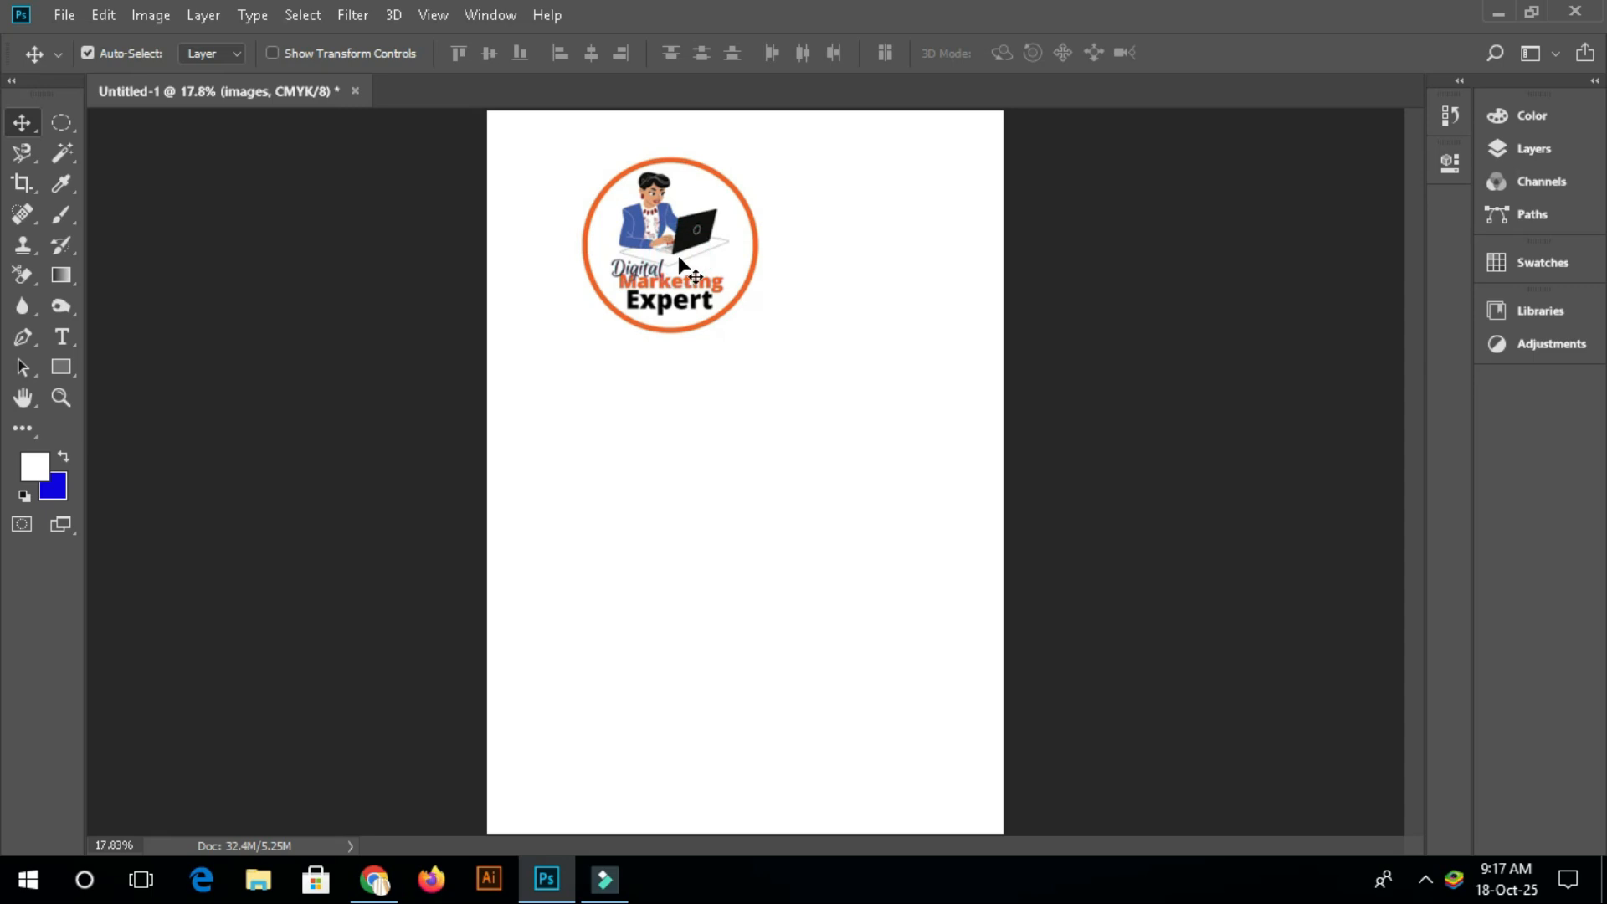
Duplicate the logo below the original, undoing the first copy and repeating it, and line up both logos vertically
{"action": "left_click_drag", "start_coordinate": [679, 260], "coordinate": [727, 486]}
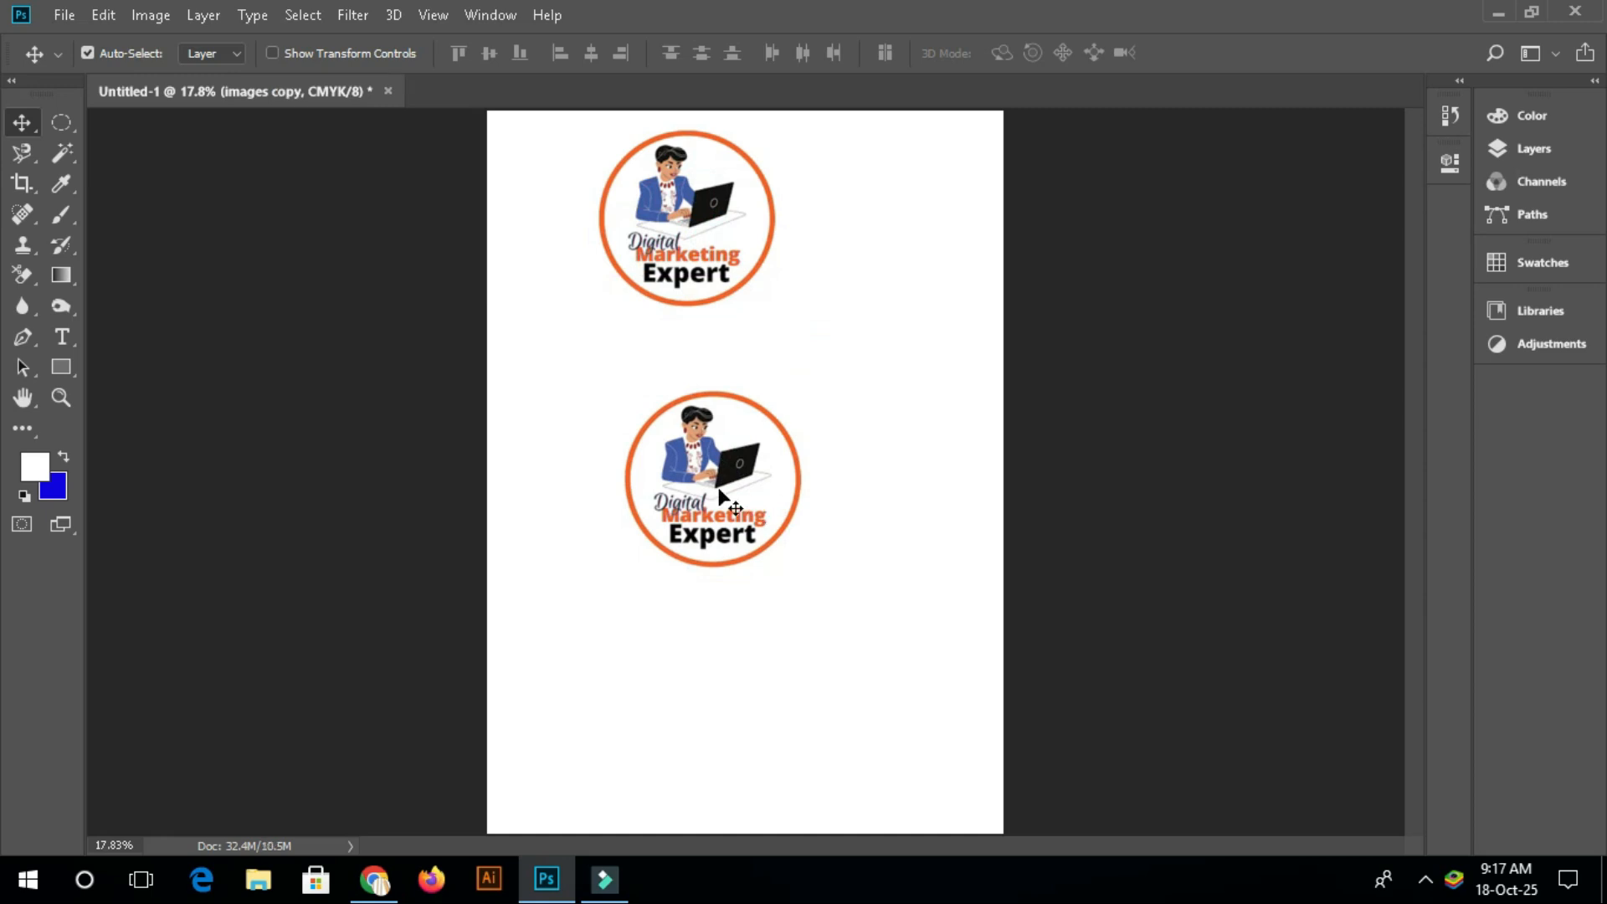
{"action": "key", "text": "ctrl+z"}
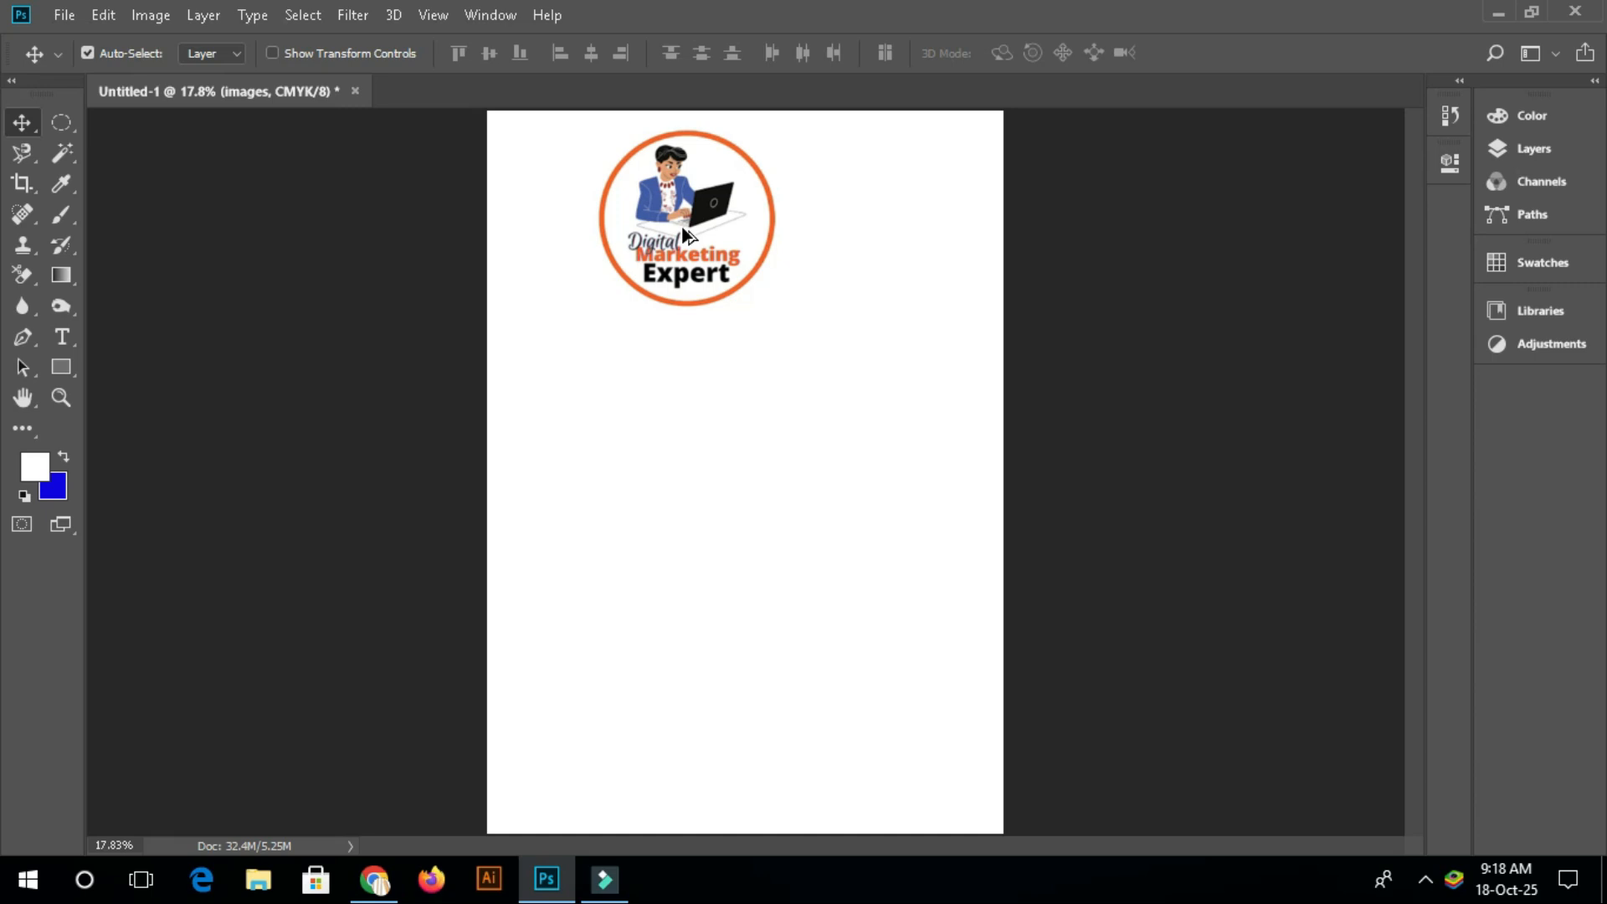
{"action": "left_click_drag", "start_coordinate": [683, 229], "coordinate": [693, 464]}
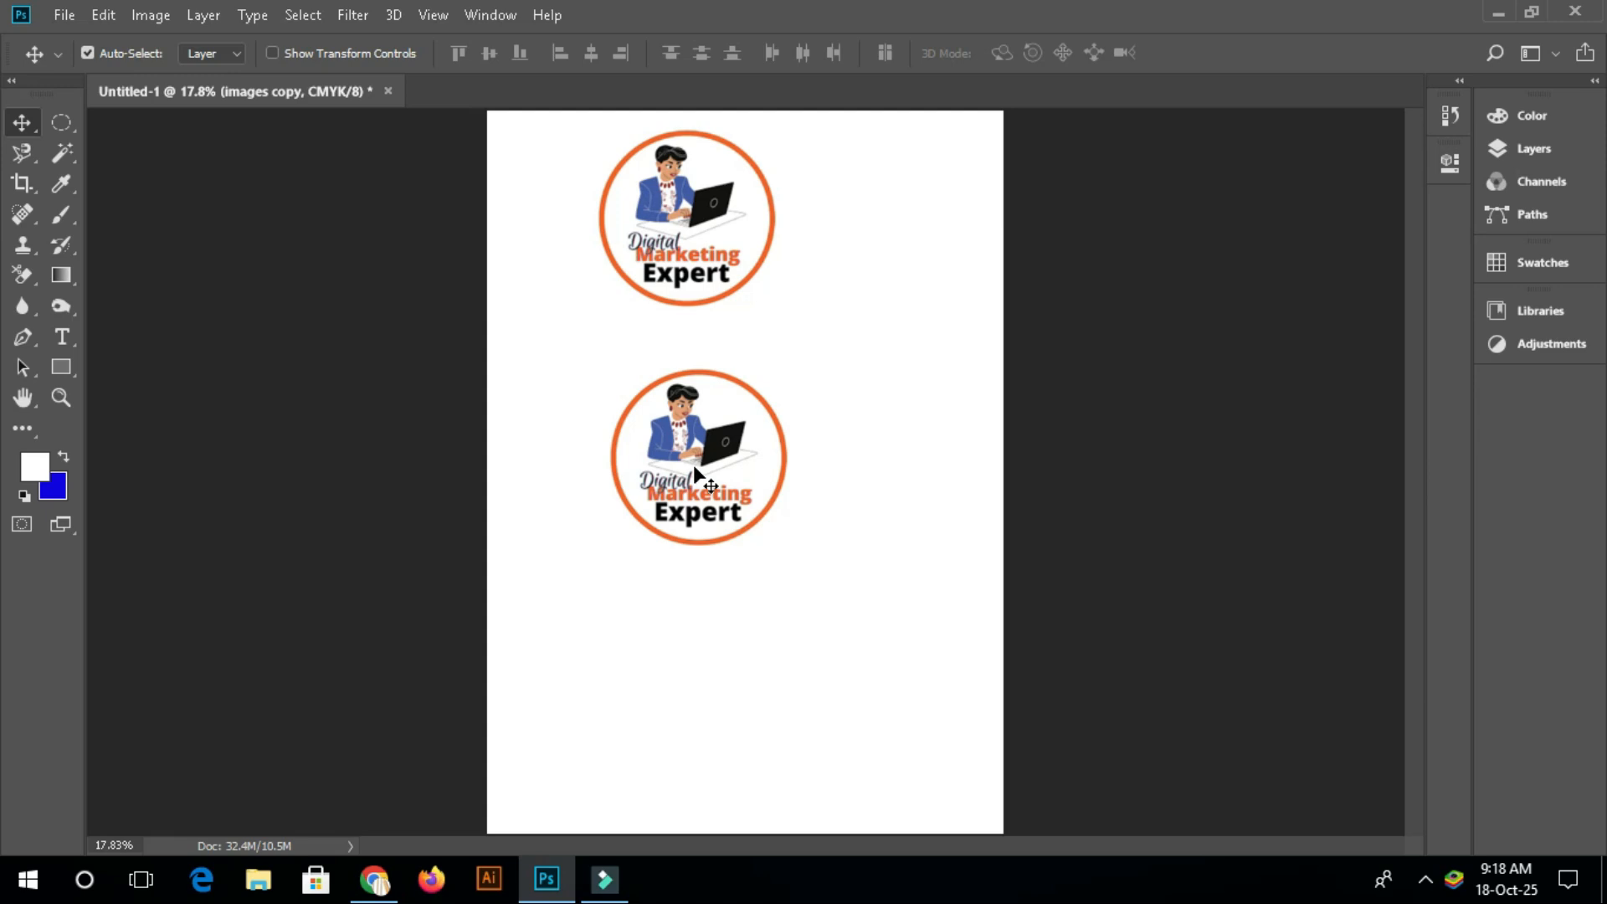
{"action": "left_click_drag", "start_coordinate": [695, 443], "coordinate": [707, 506]}
{"action": "left_click_drag", "start_coordinate": [681, 236], "coordinate": [710, 333]}
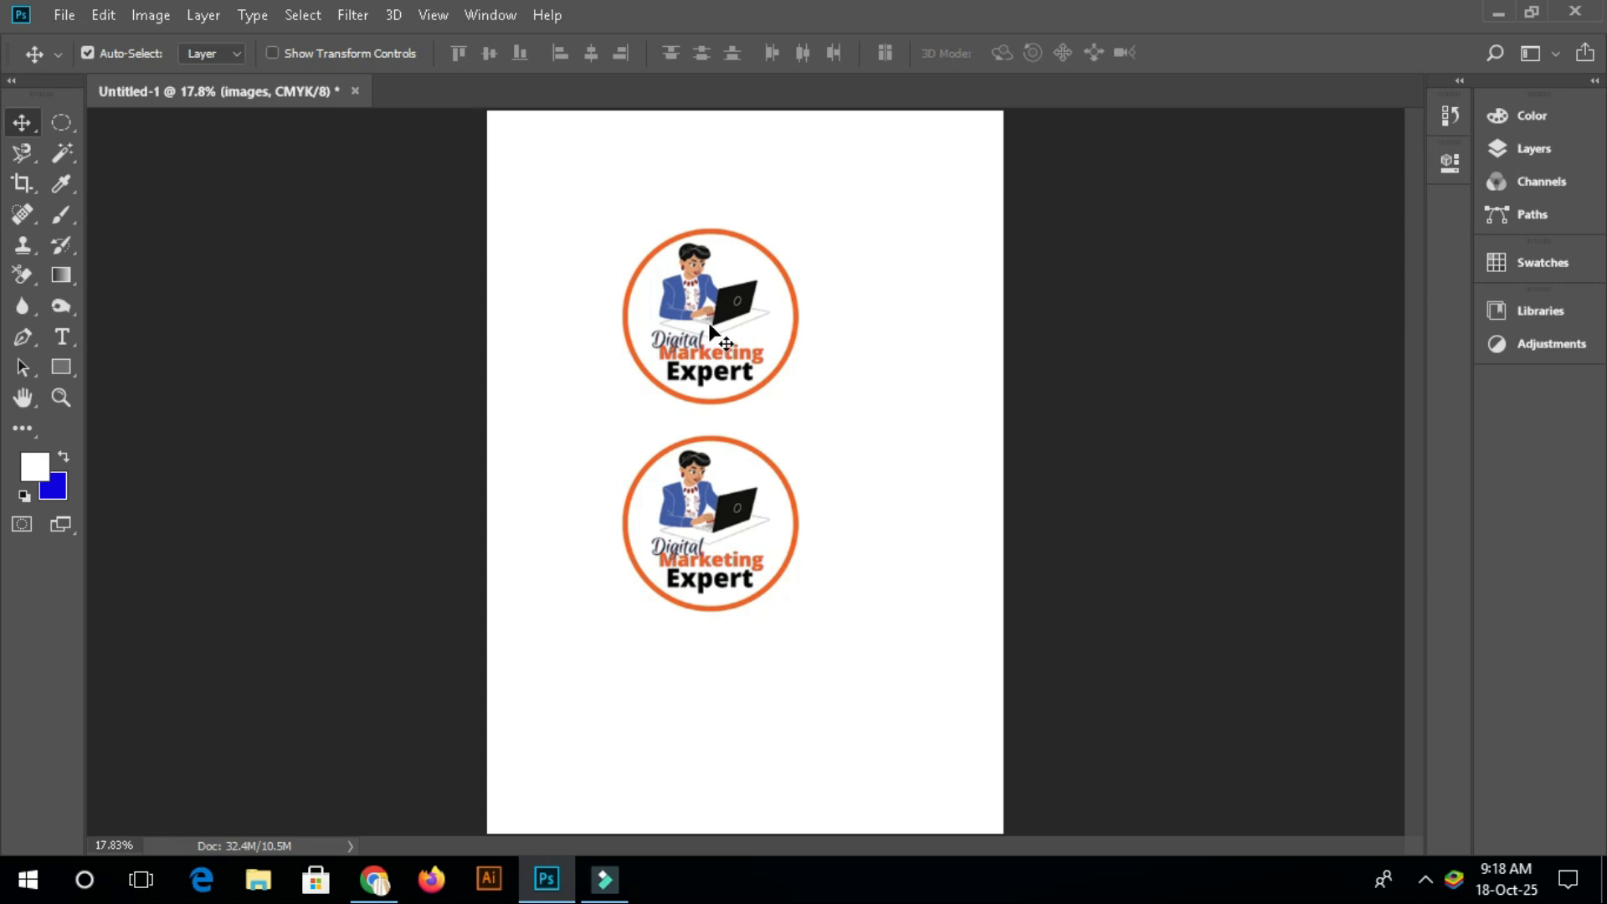
Show the Move tool's hidden alternatives and switch to the Artboard tool
{"action": "left_click", "coordinate": [20, 123]}
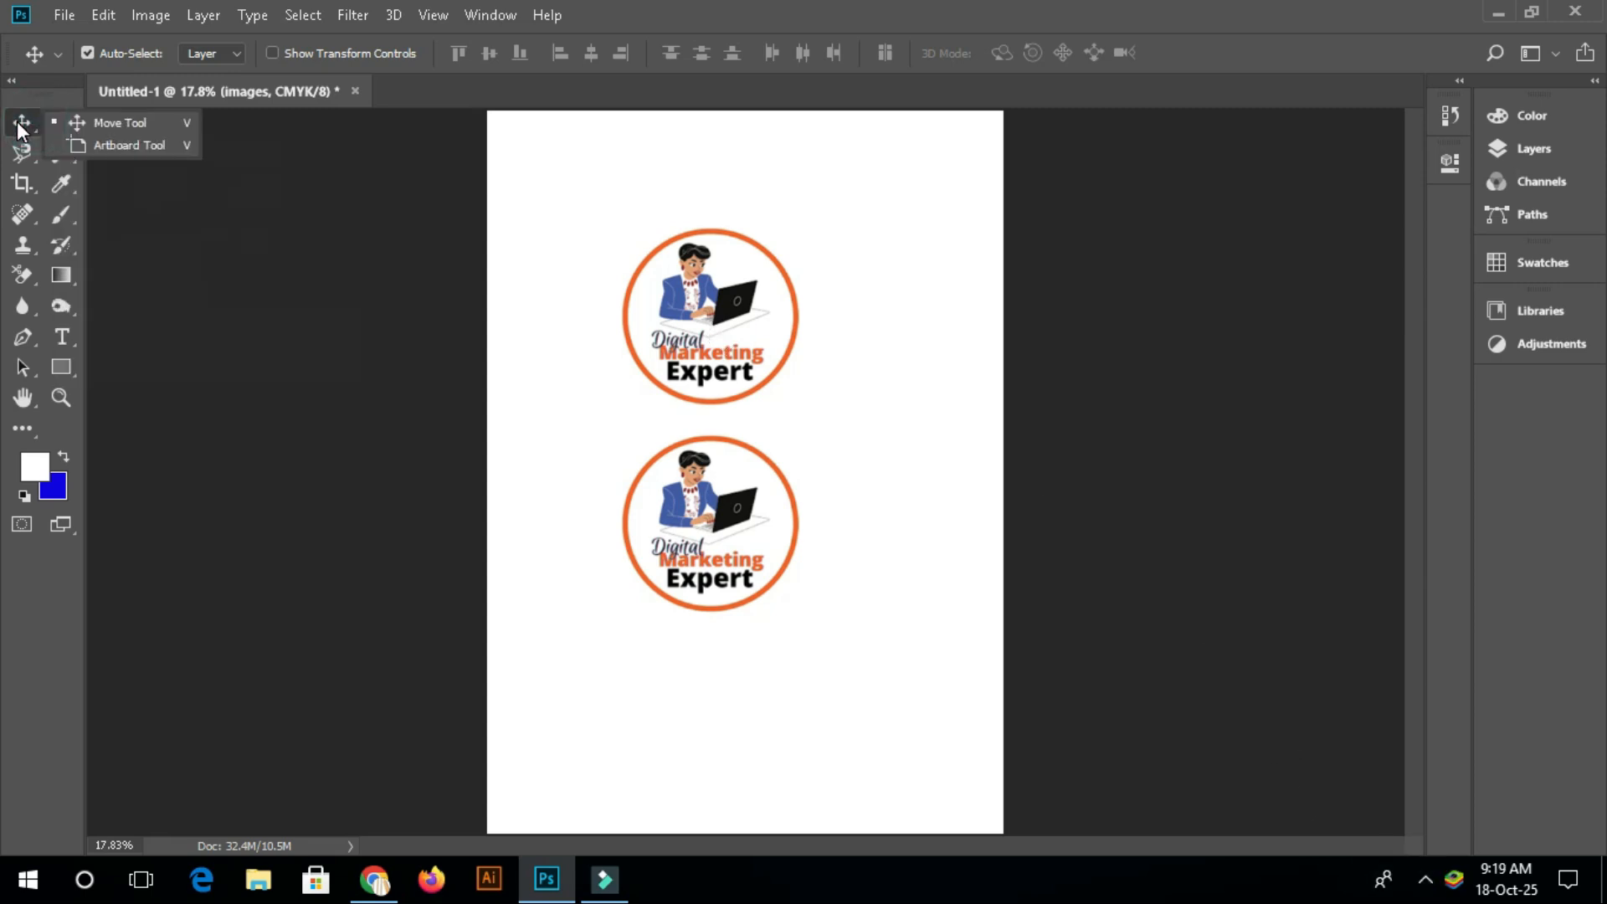
{"action": "left_click", "coordinate": [16, 122]}
{"action": "left_click", "coordinate": [55, 122]}
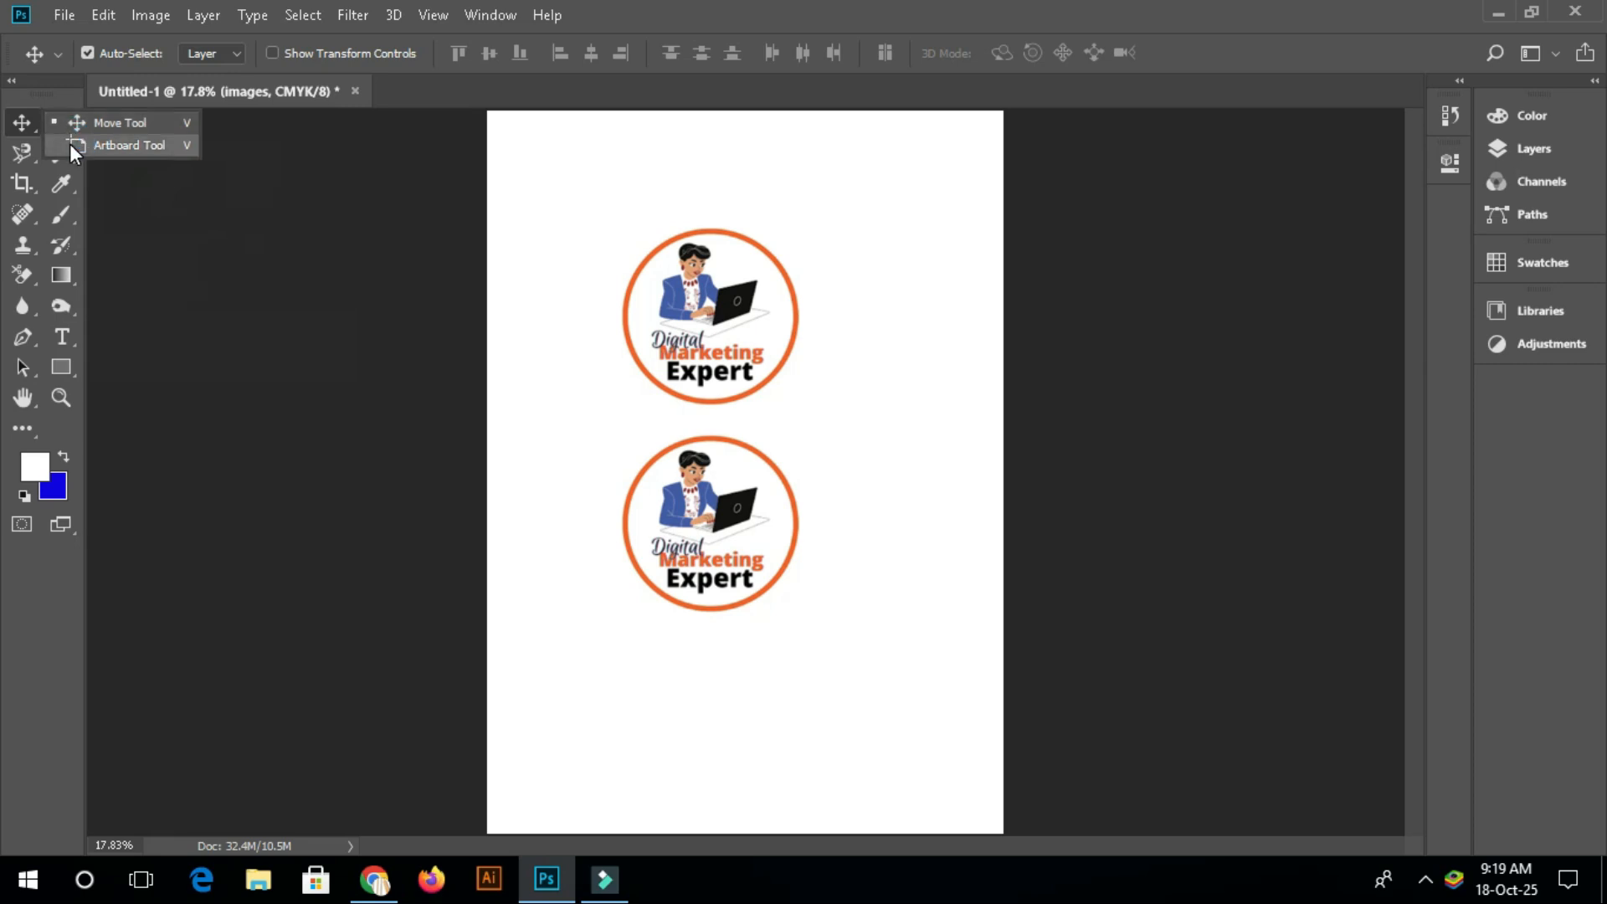
{"action": "left_click", "coordinate": [72, 148]}
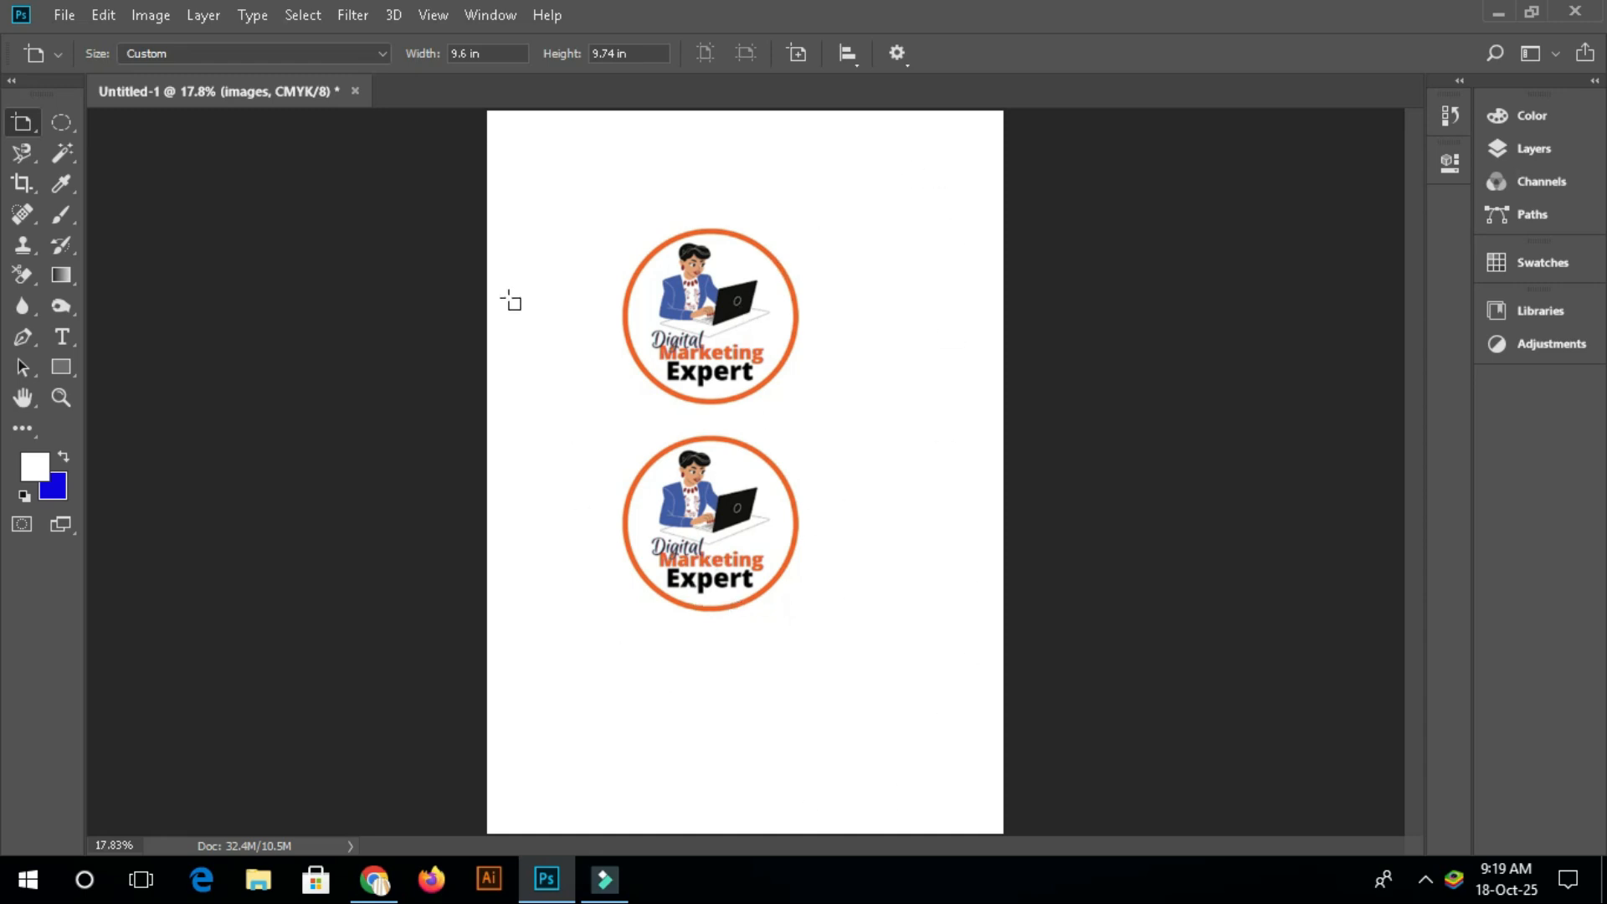
{"action": "left_click", "coordinate": [63, 15]}
{"action": "left_click", "coordinate": [99, 41]}
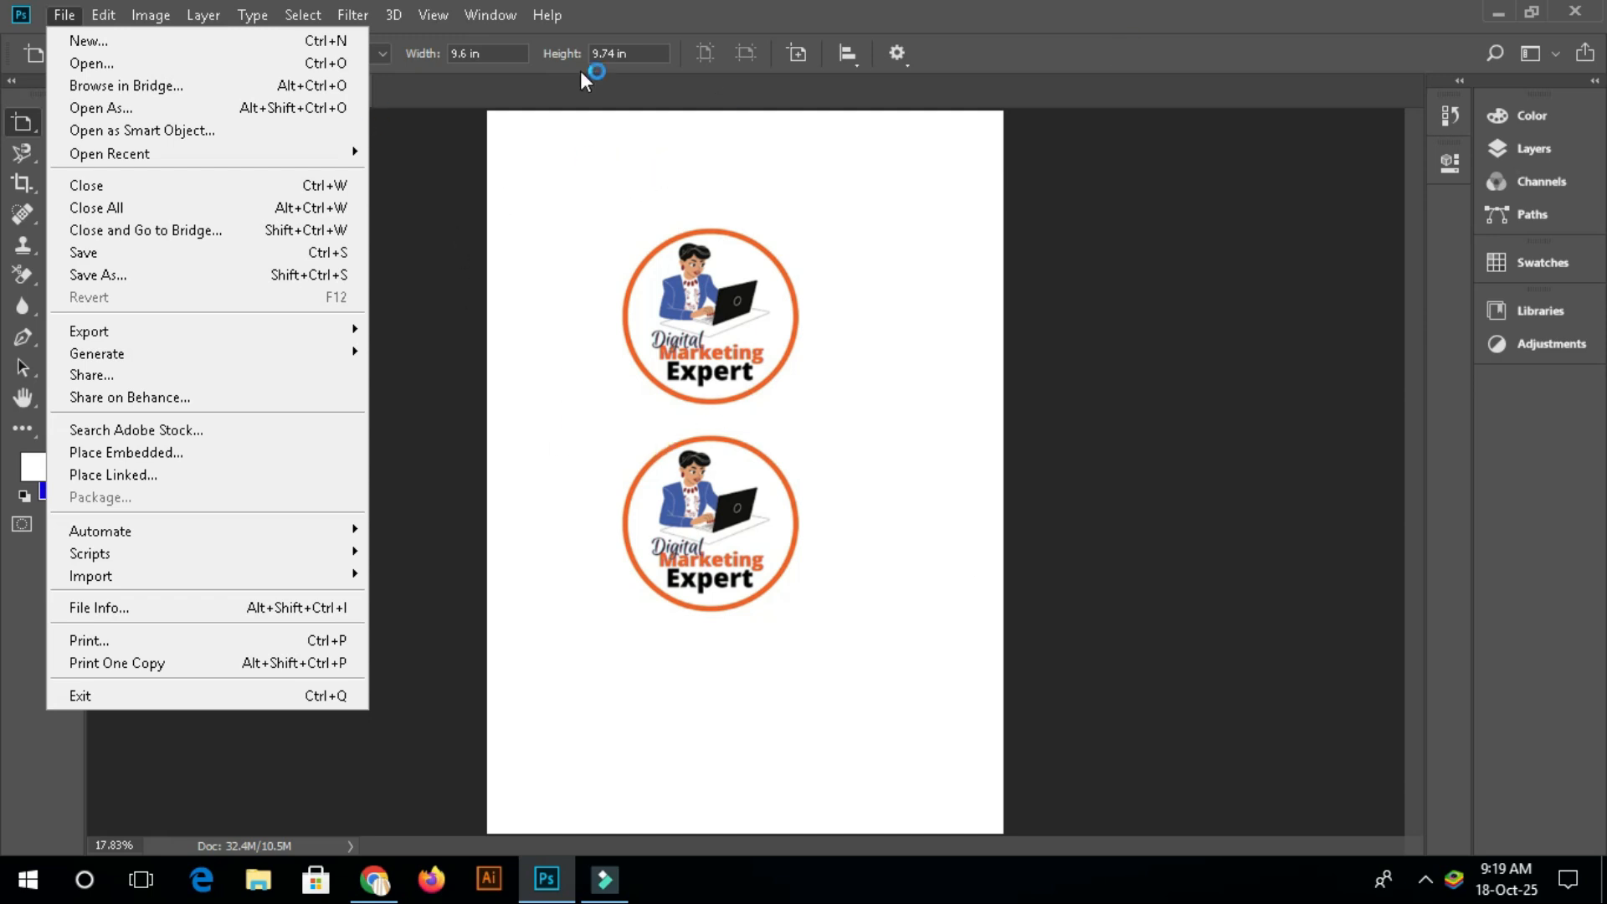
{"action": "left_click", "coordinate": [1062, 93]}
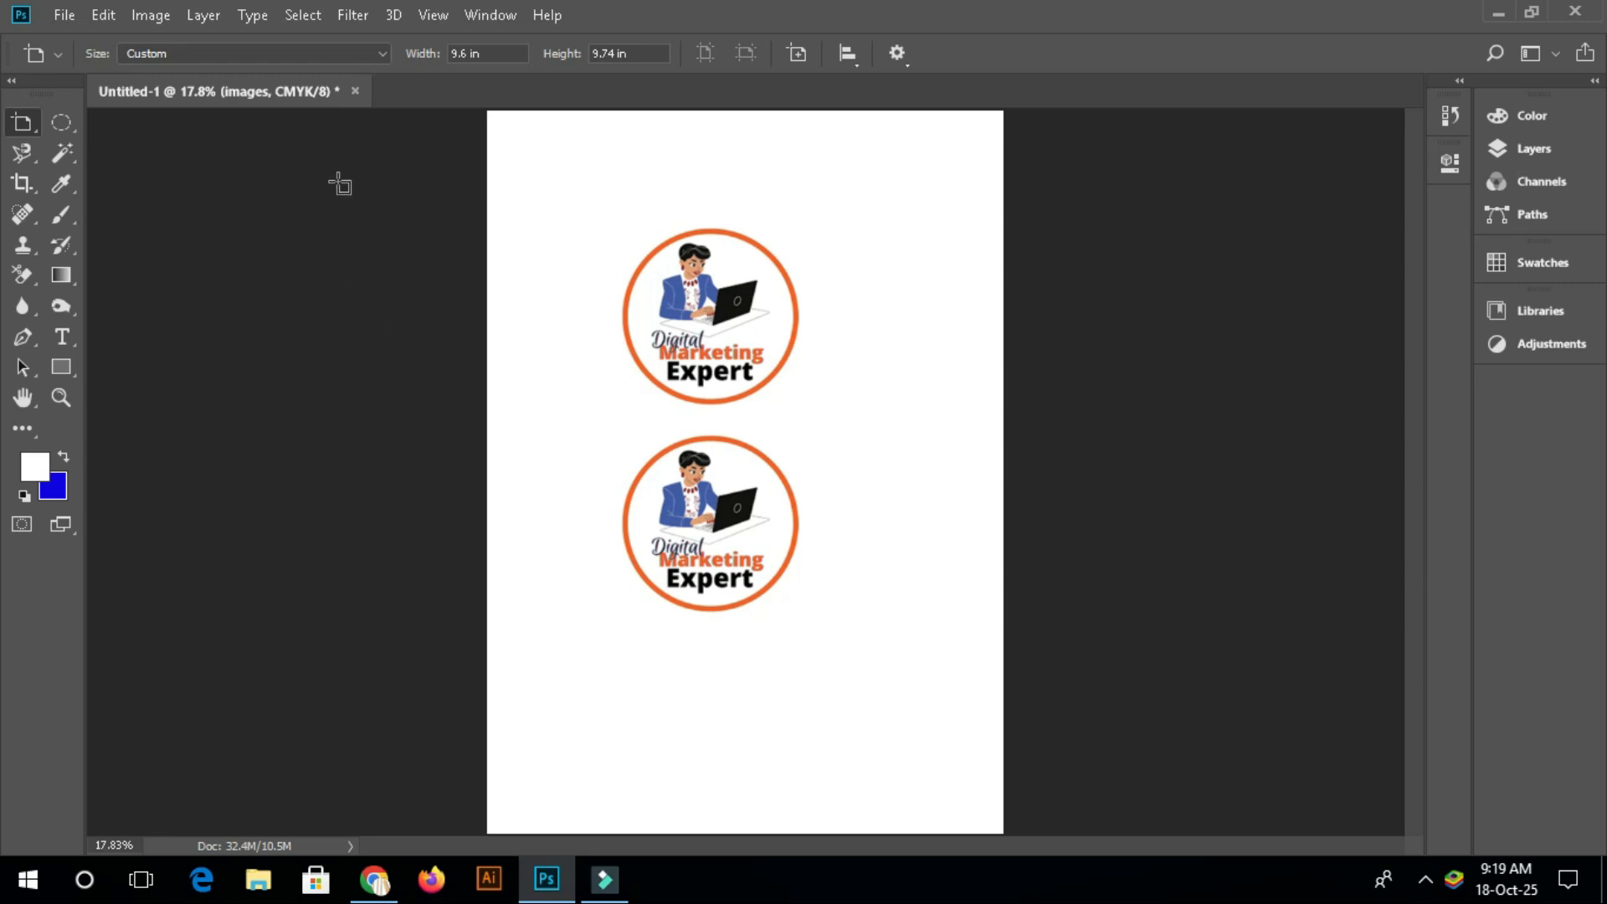
Draw an artboard about 6.01 in wide and 8.8 in high around both logos with the Artboard tool
{"action": "left_click", "coordinate": [23, 124]}
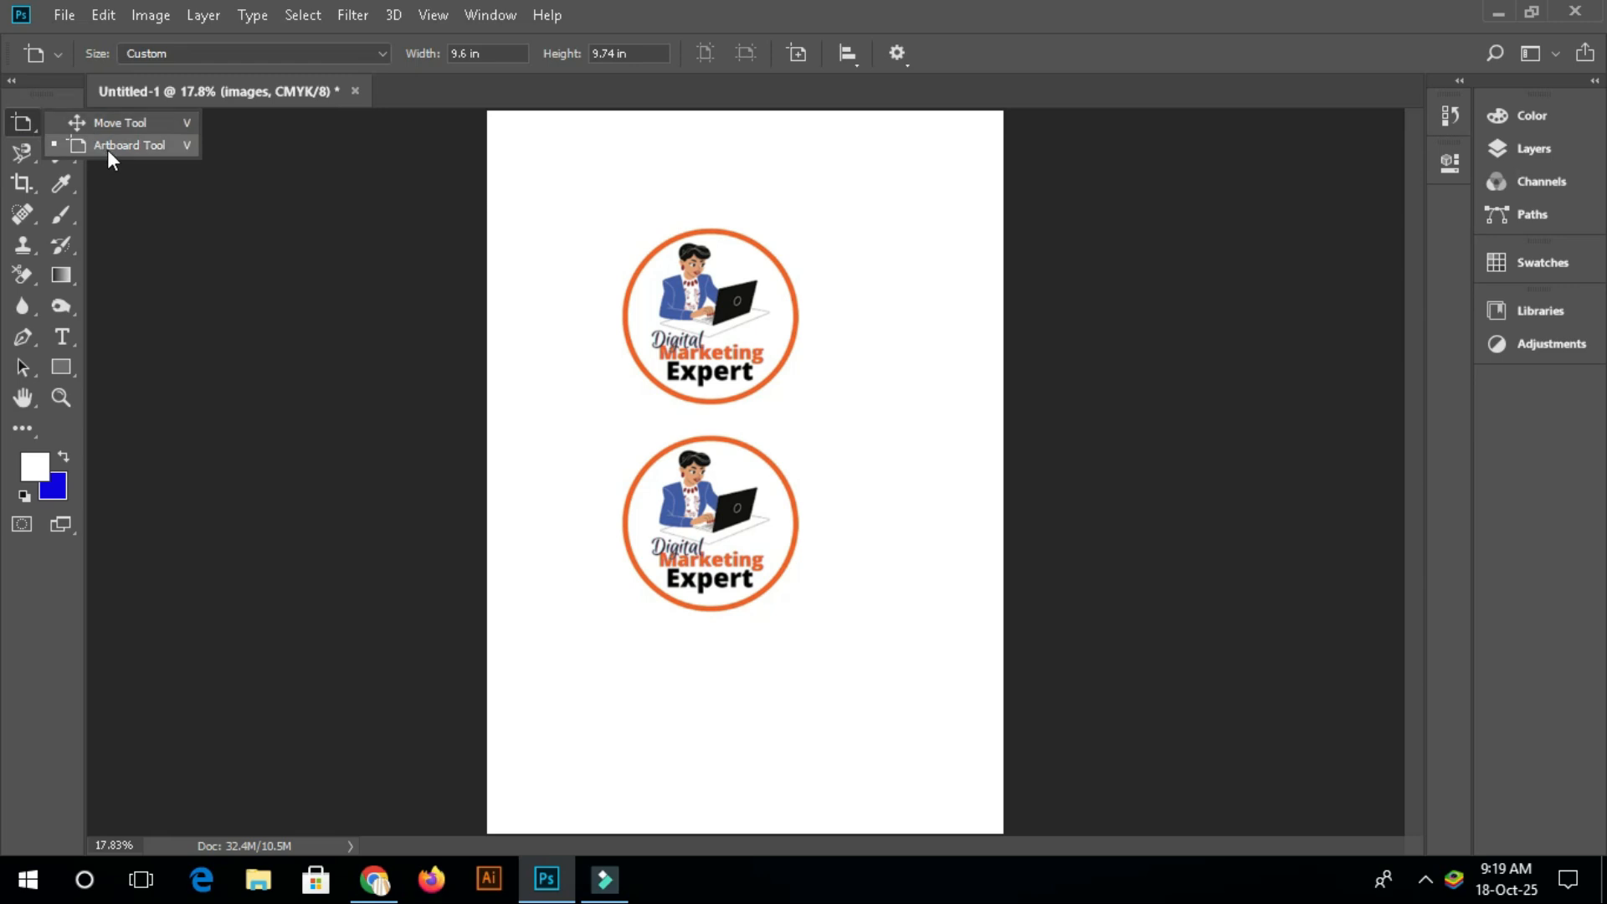
{"action": "left_click", "coordinate": [142, 151]}
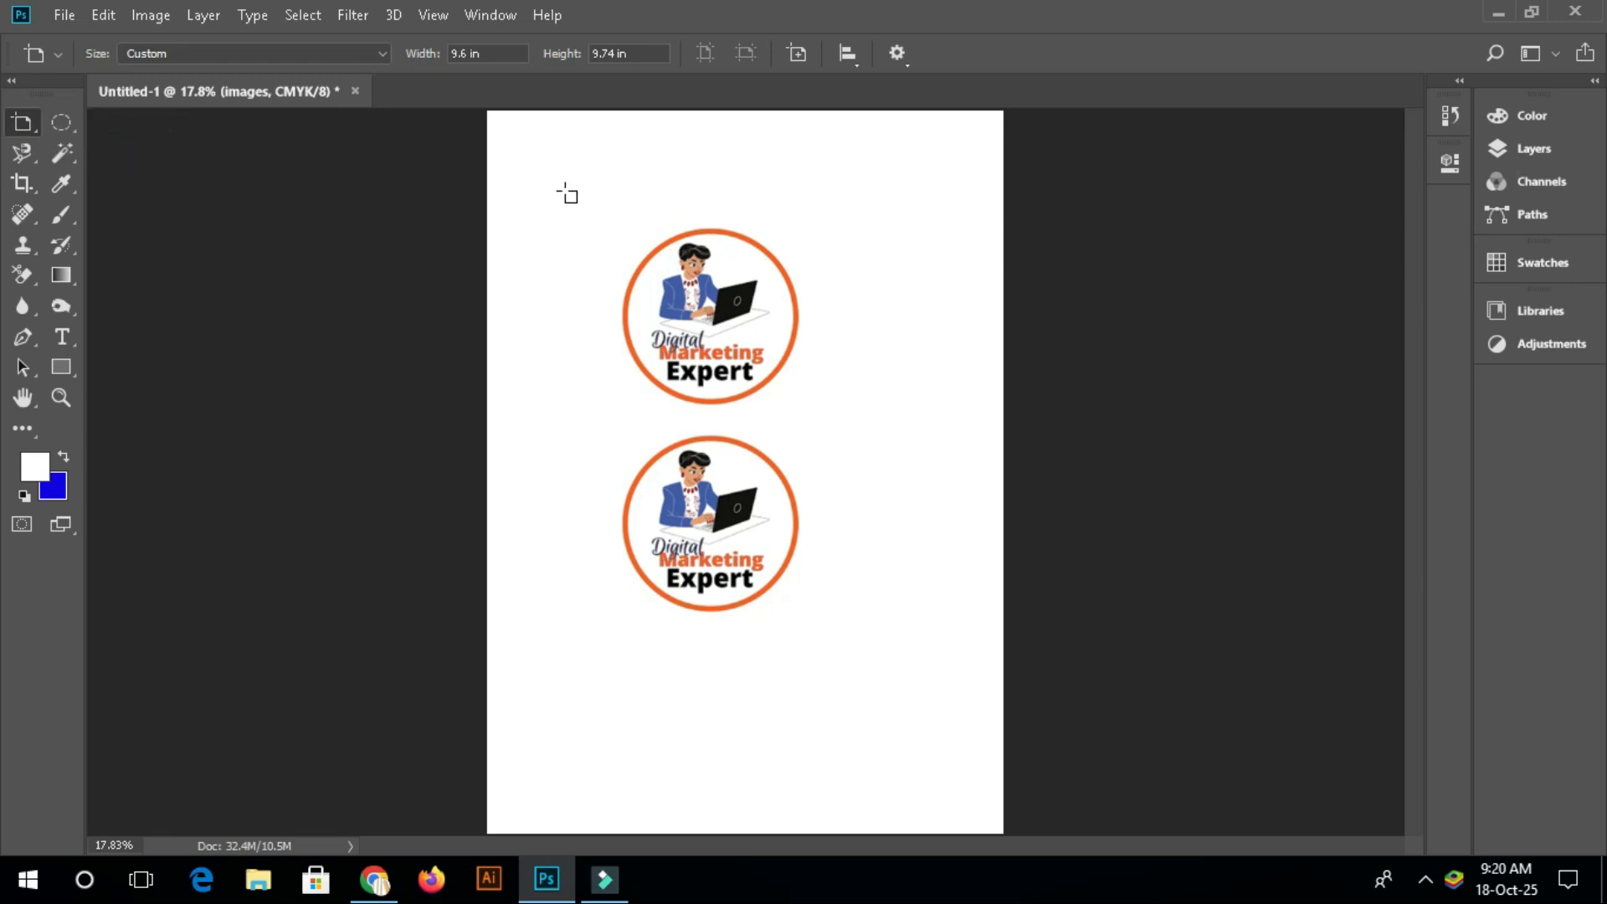
{"action": "left_click_drag", "start_coordinate": [523, 149], "coordinate": [906, 706]}
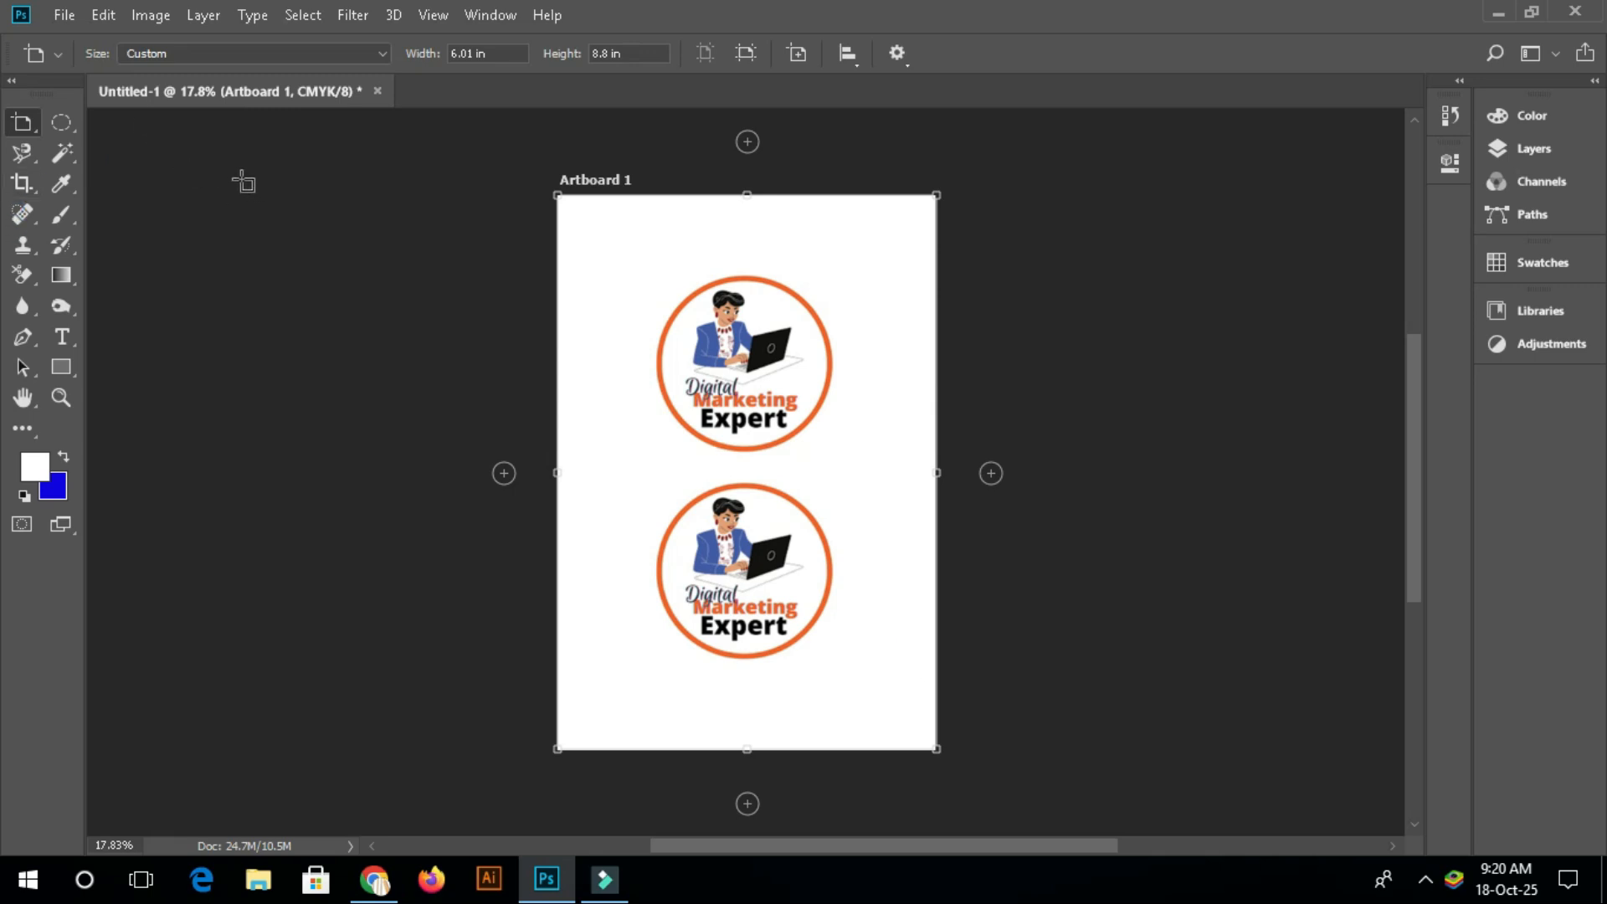
{"action": "left_click", "coordinate": [28, 123]}
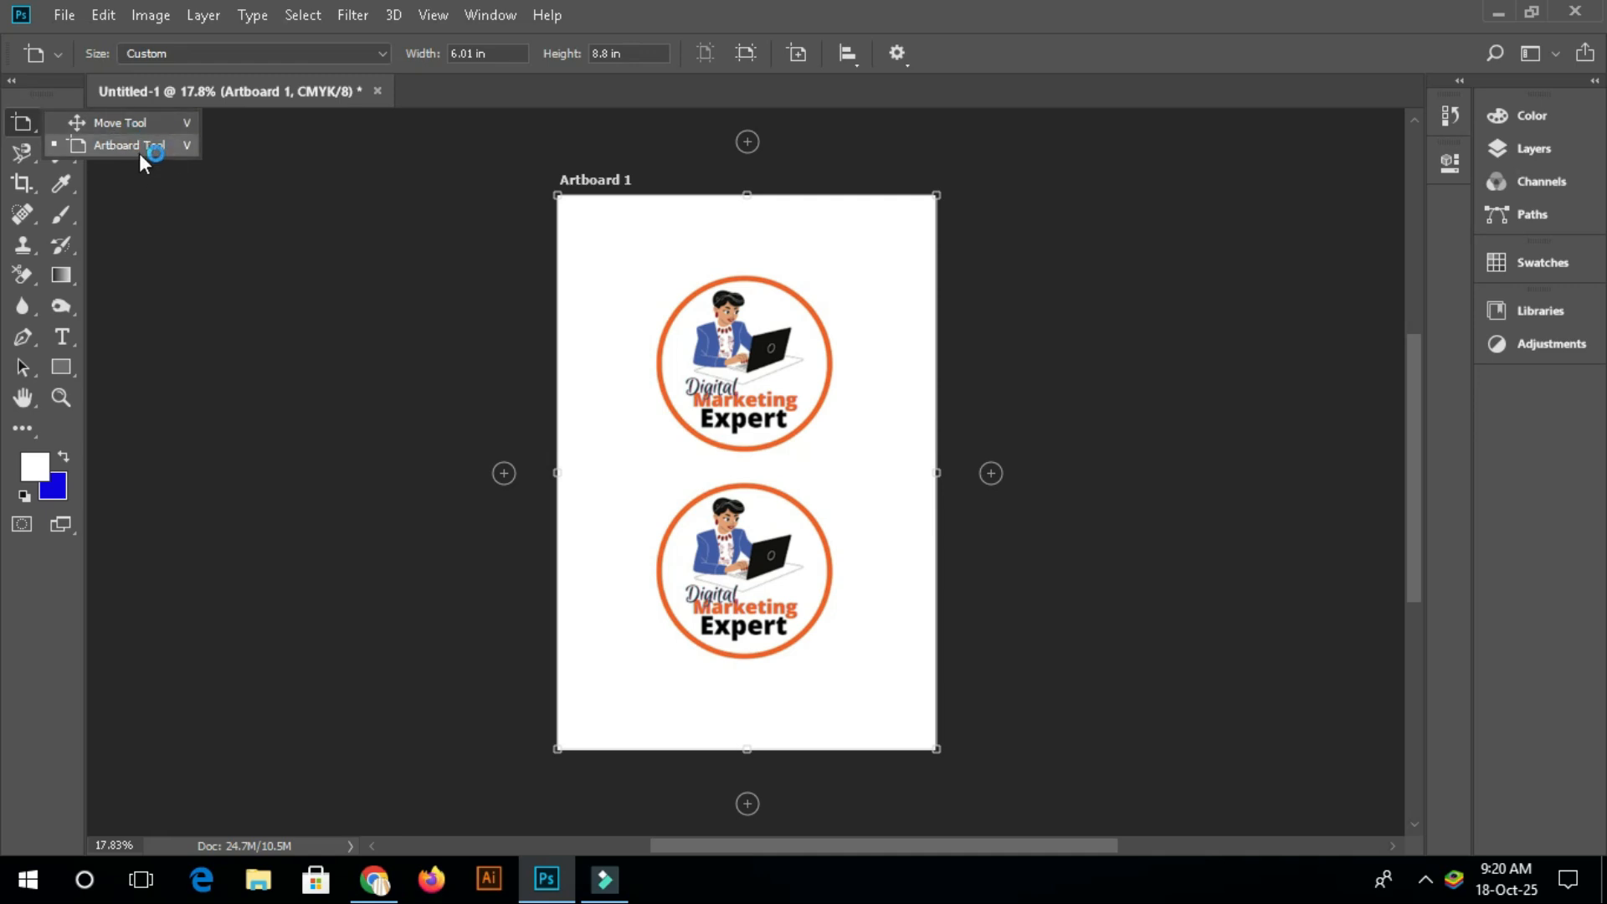
{"action": "left_click", "coordinate": [963, 9]}
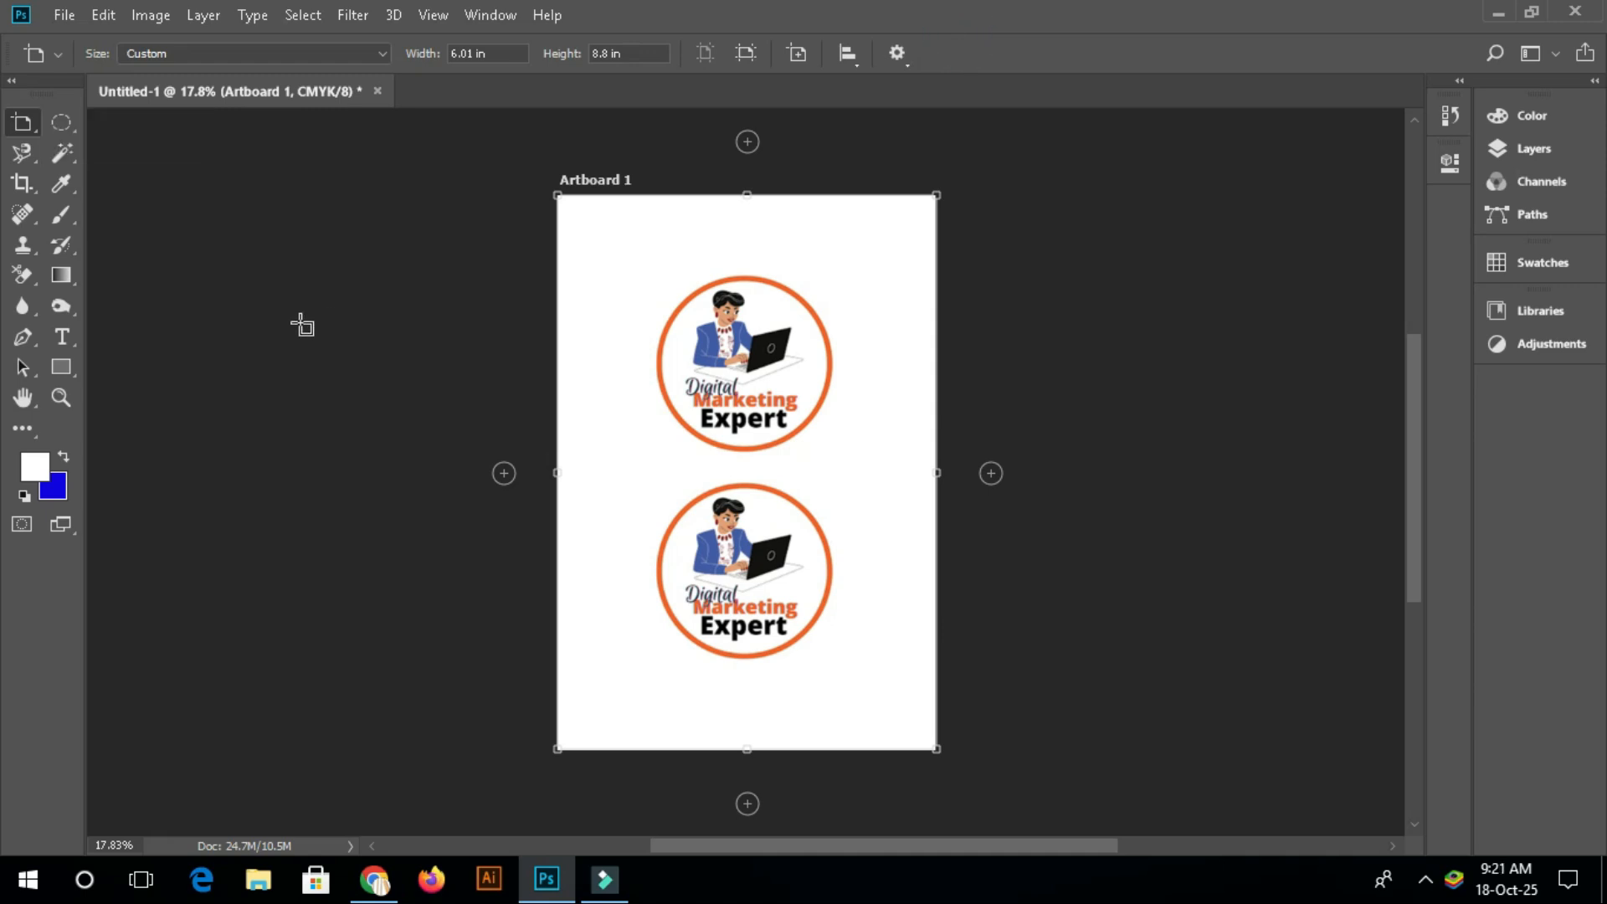